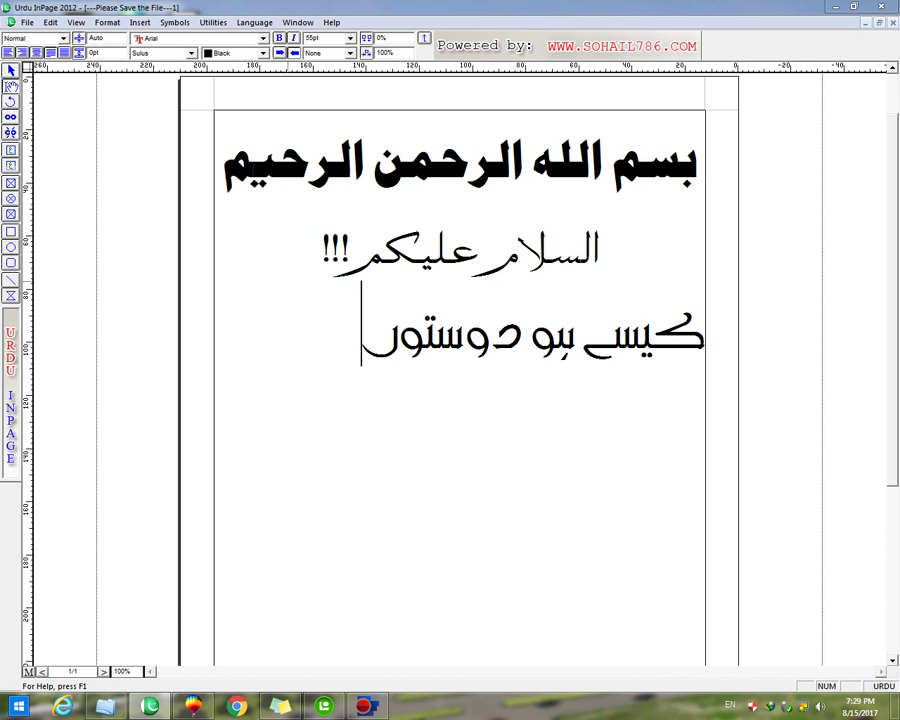
Set the line "کیسے ہو دوستوں" in Noori Nastaliq, add "؟؟" at its end and start a new line.
drag(362, 335, 704, 330)
click(160, 53)
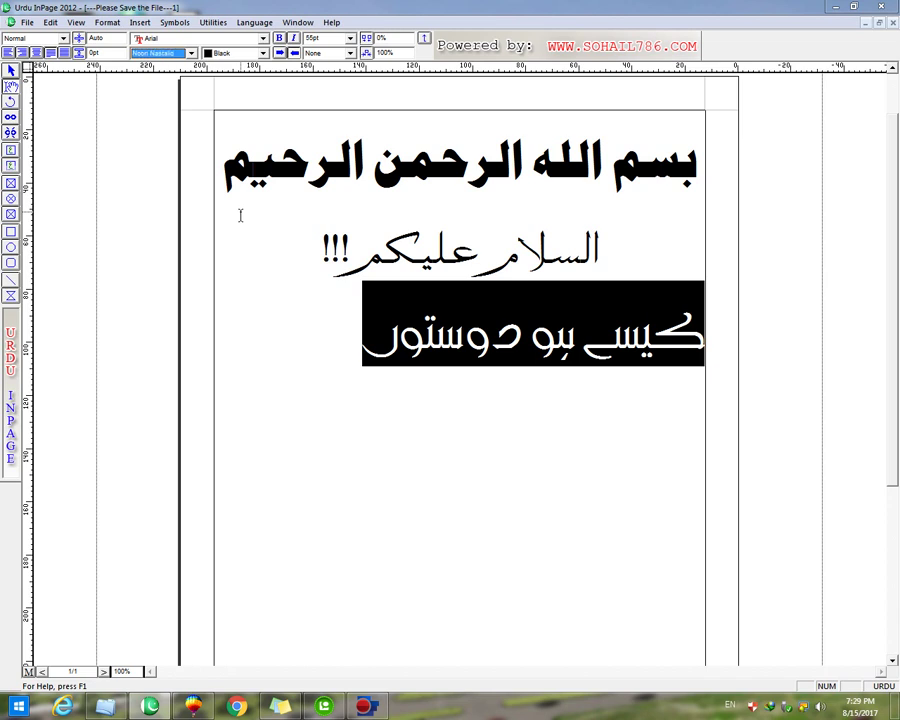
key(Return)
key(End)
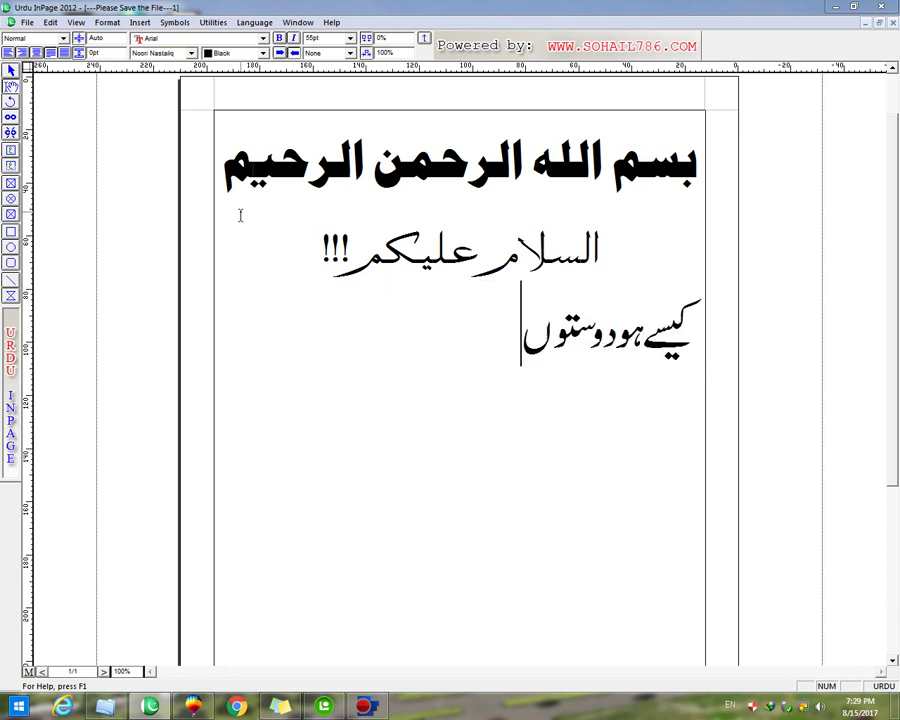
text(؟؟)
key(Return)
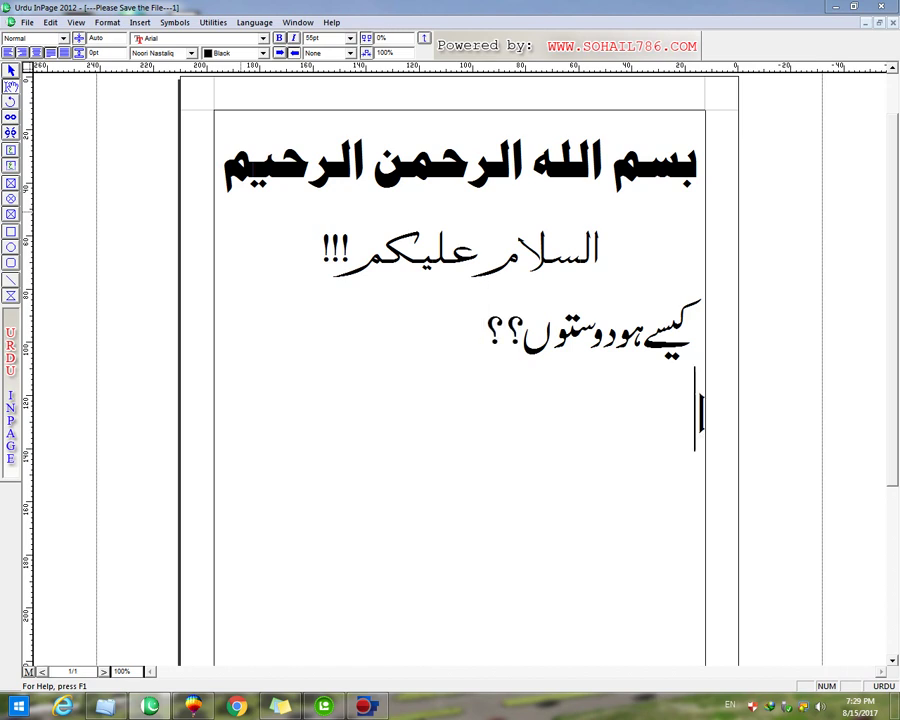
Write "آج میں آپ کو کورل ڈرا" on the new line below the question.
text(آج میں)
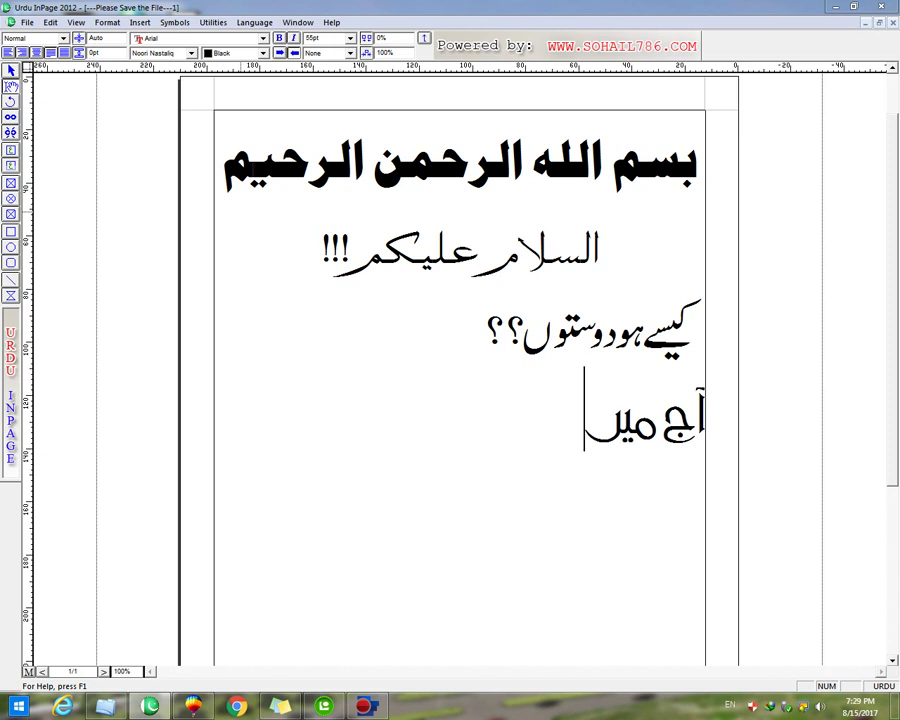
text( آپ کو کو)
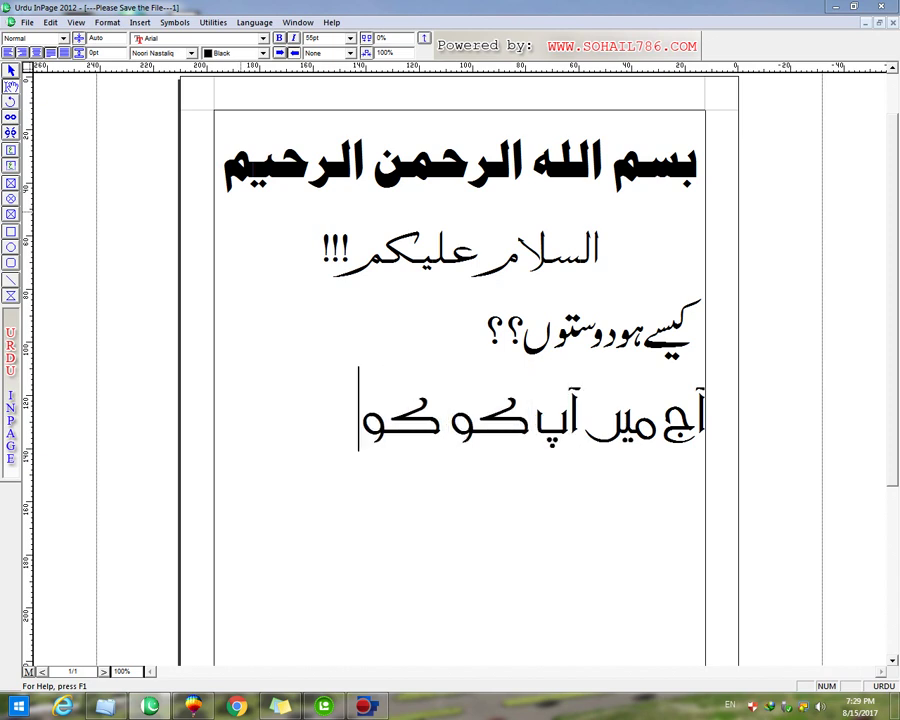
text(رل ڈرام)
key(BackSpace)
key(ctrl+space)
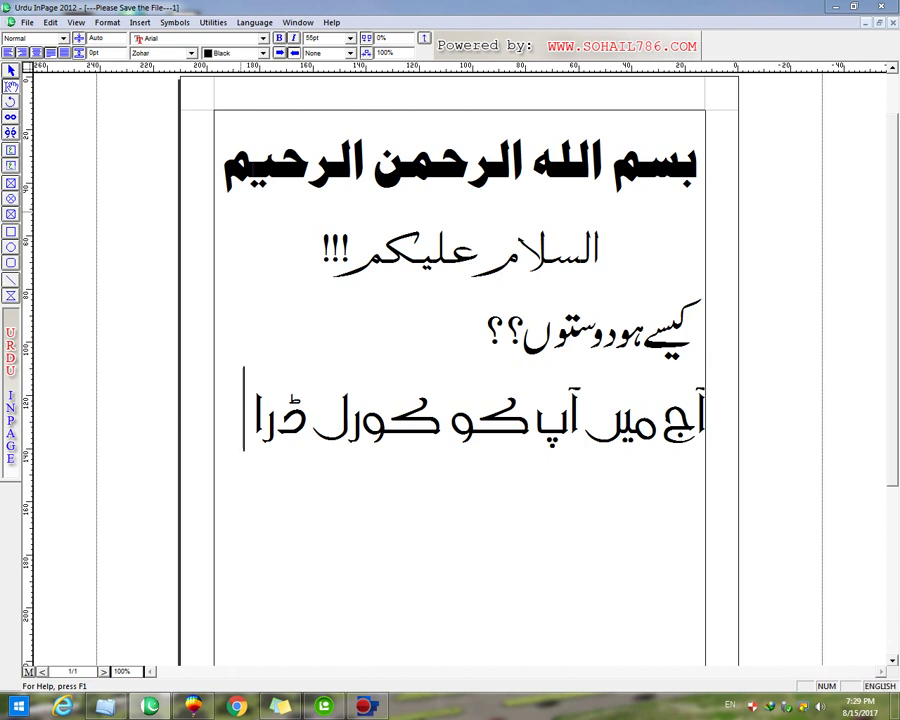
Continue the Urdu sentence after "کورل ڈرا" with "میں وزٹنگ کارڈ بناناسکھوئو".
scroll(241, 211, down, 2)
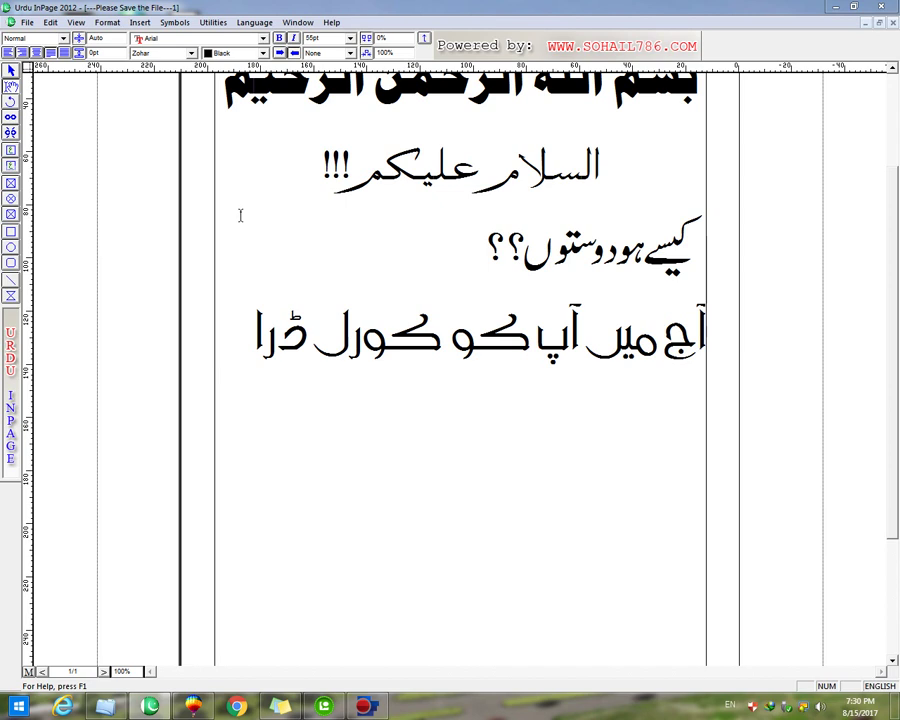
key(F12)
key(Return)
text(میں)
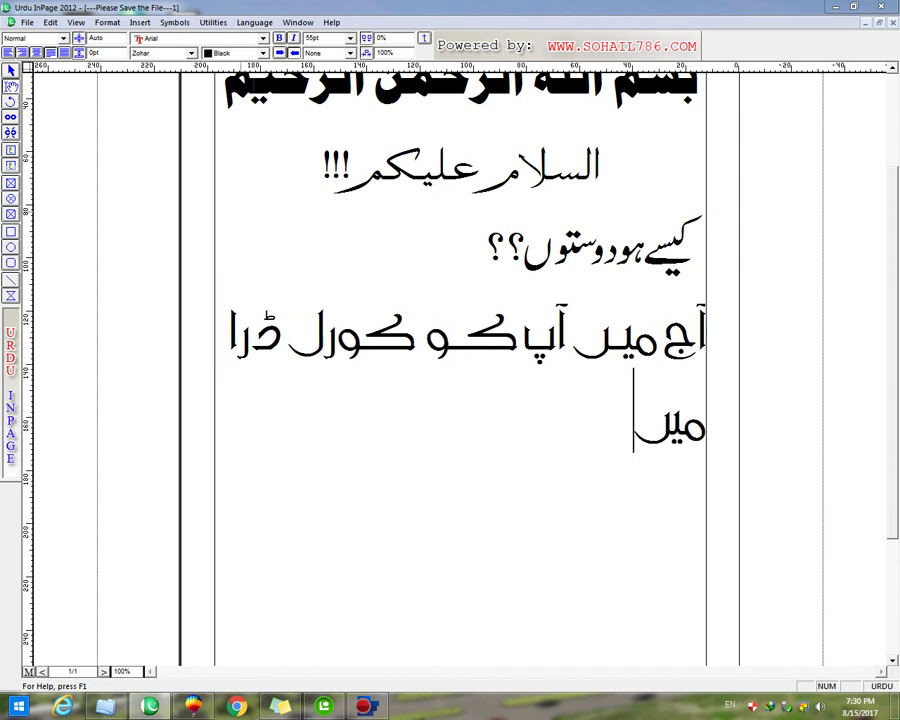
text( ق)
key(BackSpace)
text(وزٹ)
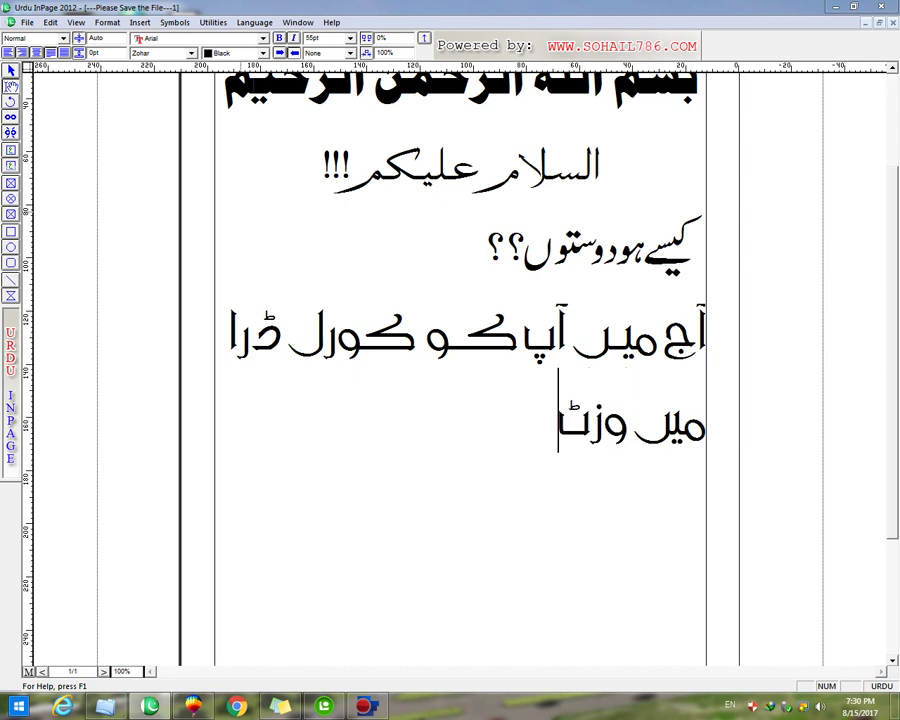
text(نگ کو)
key(BackSpace)
text(ارڈ بنانا)
text(سکھوئو)
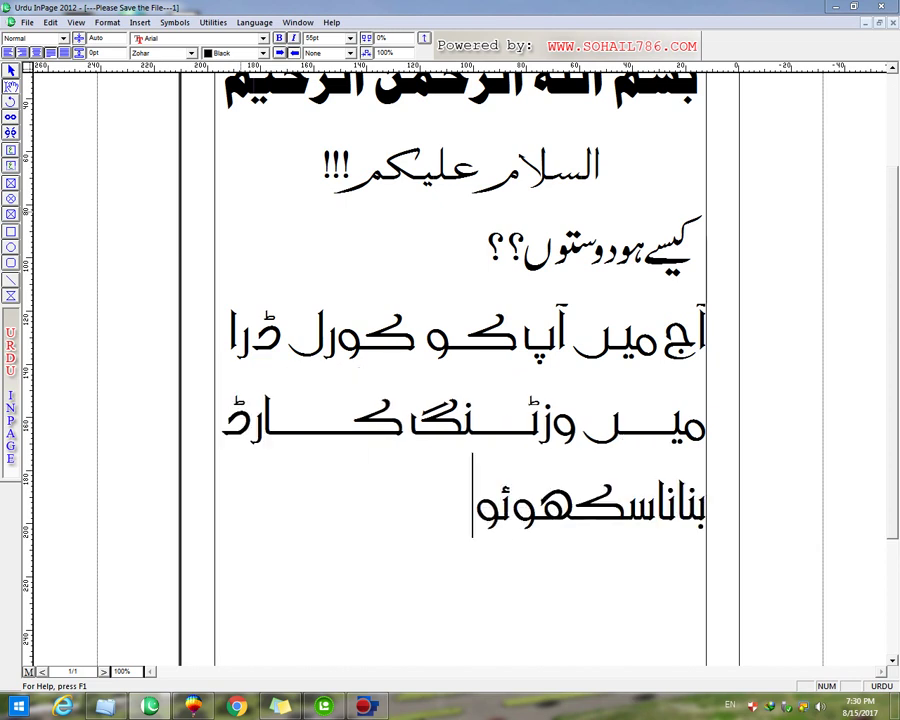
Continue the paragraph with the words "گا، میرے پاس کورل ڈرا اوپن ہے اور".
text( گا، می)
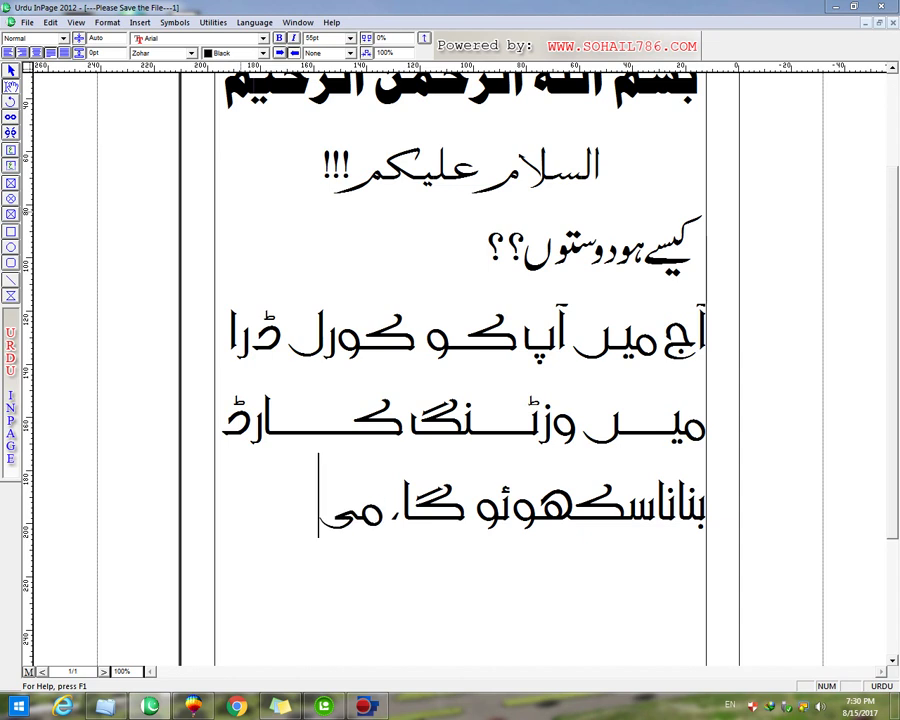
text(رے پاس کو)
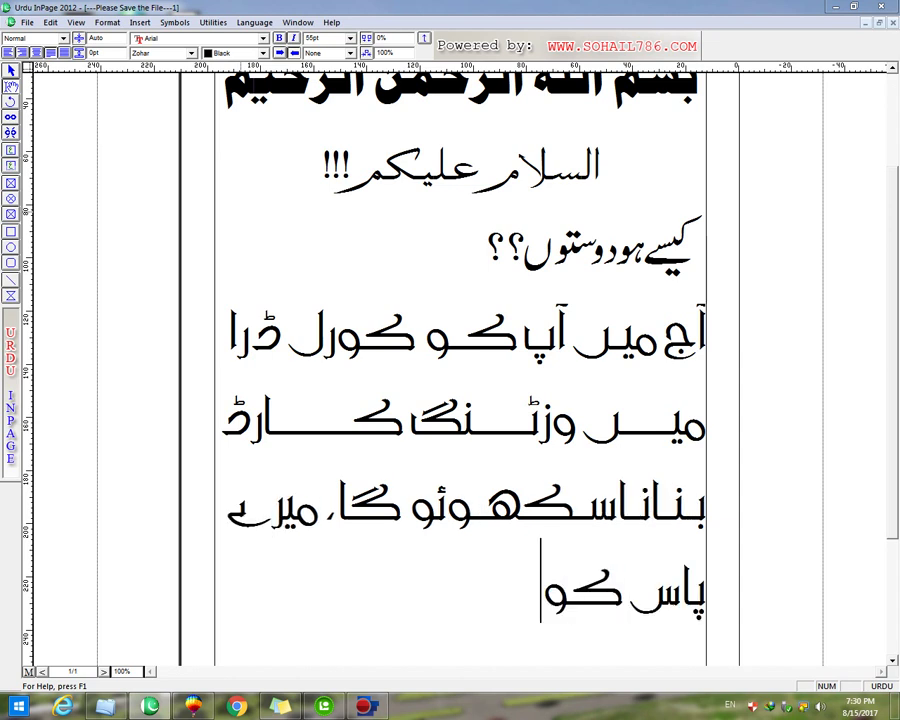
text(رل ڈرا)
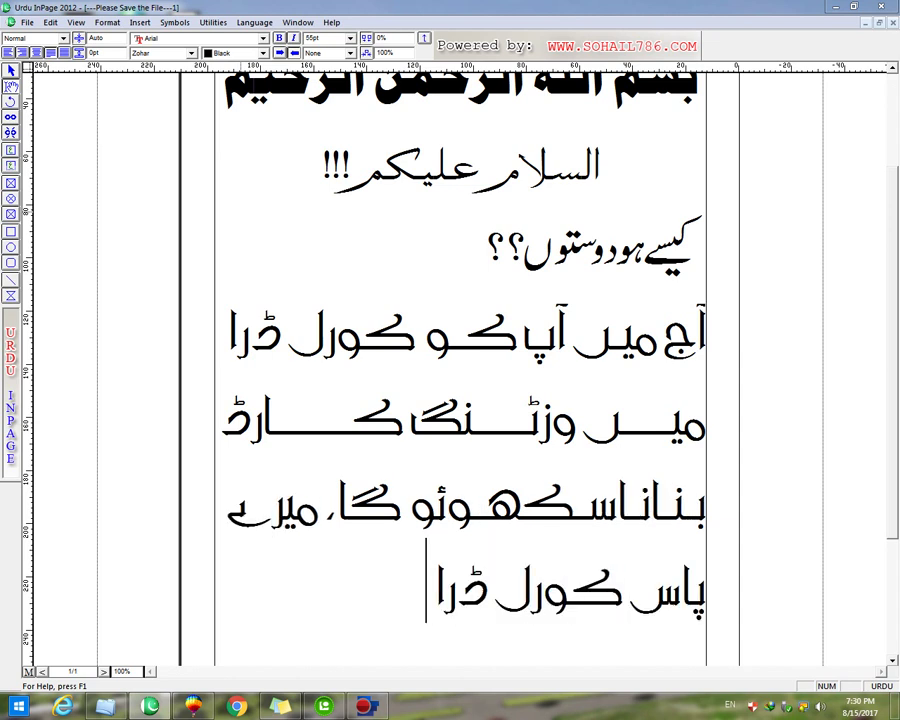
text( اوپن ہ)
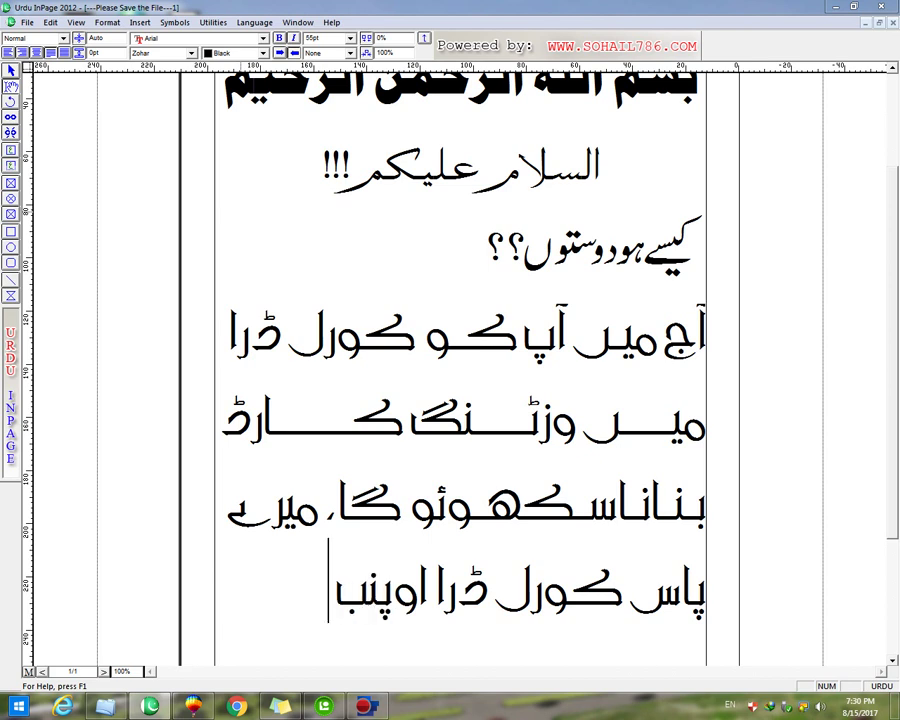
text(یت)
key(BackSpace)
key(BackSpace)
text(ے اور)
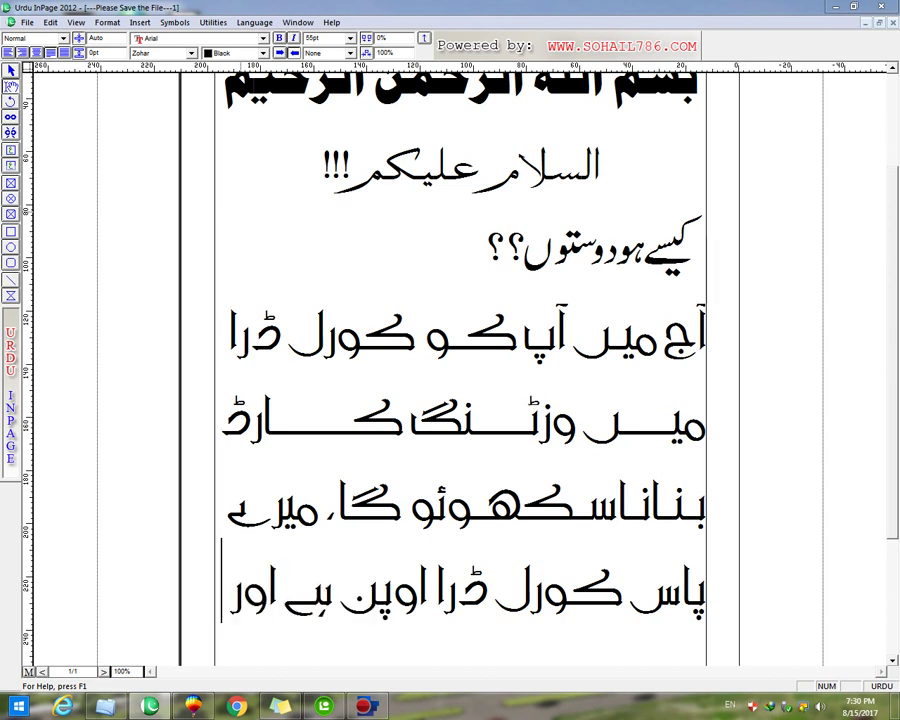
Add "وزٹنگ کارڈ بنانے کیلئے جو" to the paragraph, continuing onto the second page.
text( وزٹنگ کر)
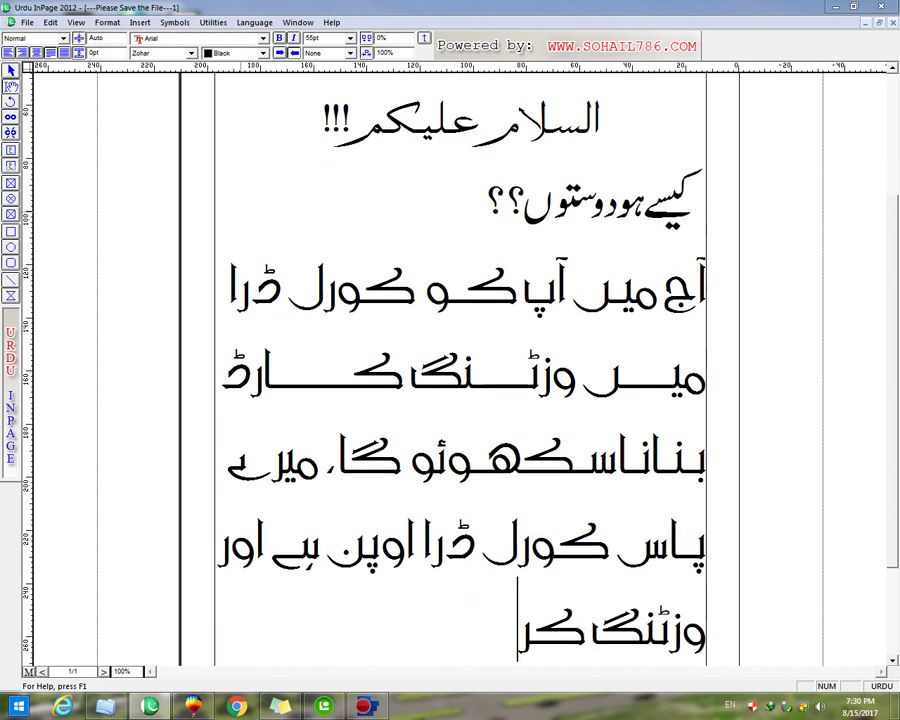
key(BackSpace)
text(اڑ)
key(BackSpace)
text(رڈ بنانے)
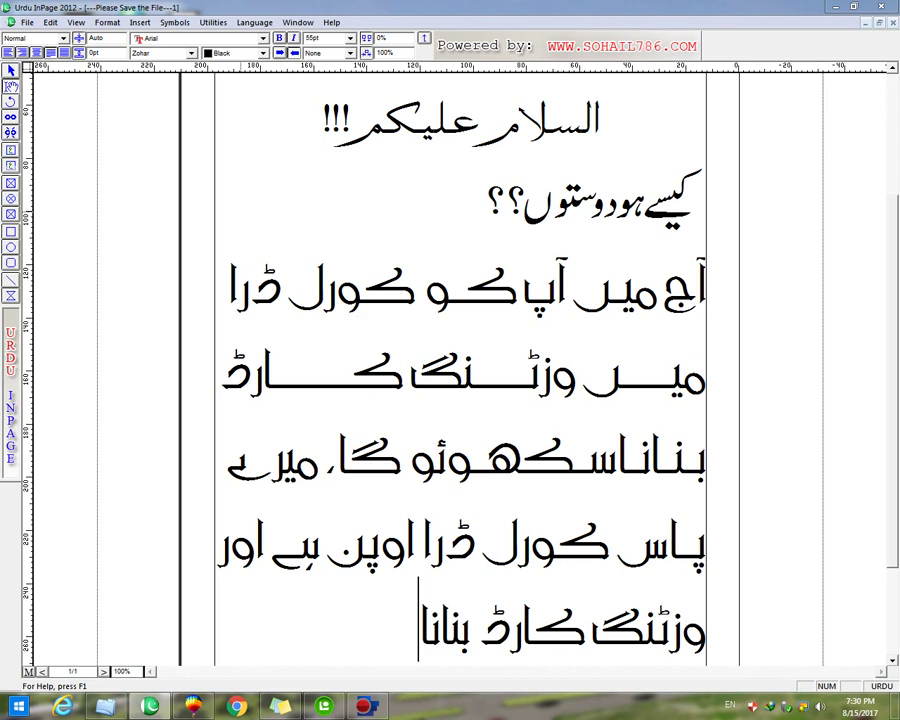
key(BackSpace)
key(BackSpace)
text(یں)
key(BackSpace)
key(BackSpace)
text(نے کیلی)
key(BackSpace)
text(ے)
key(BackSpace)
key(BackSpace)
text(لئے جو)
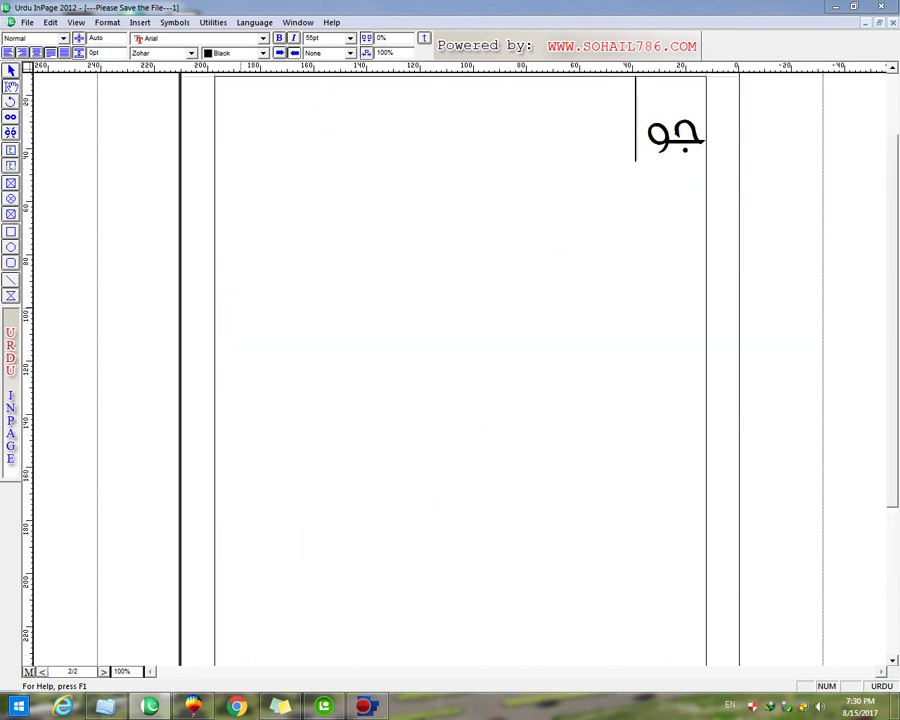
Continue the text on the second page with "مٹیریل چاہیے وہ بھی موجود ہے، تو".
text( مٹیرلیل)
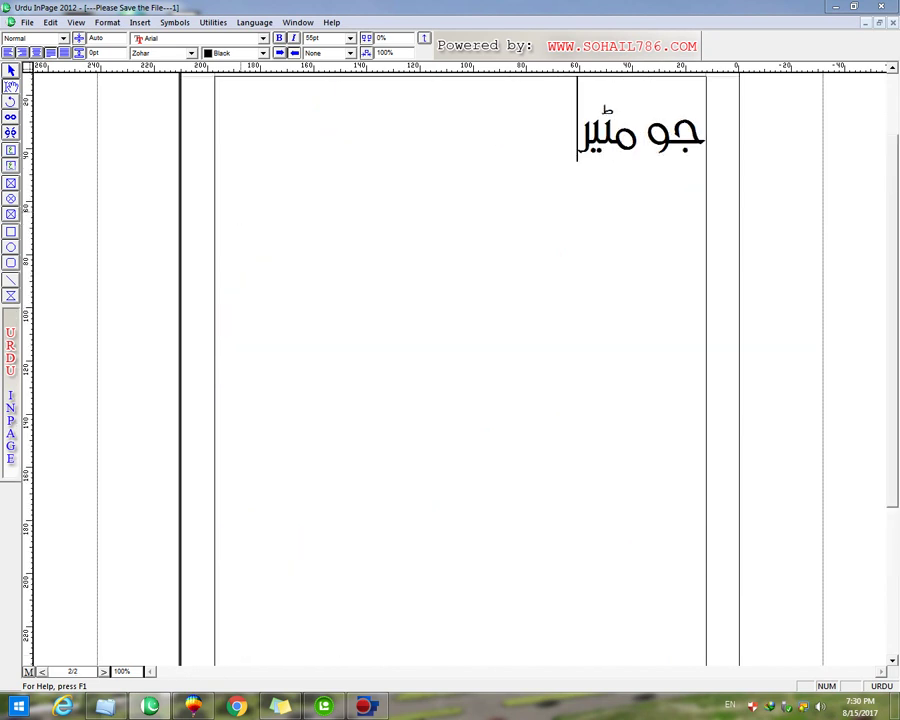
key(BackSpace)
key(BackSpace)
key(BackSpace)
text(یل ج)
key(BackSpace)
text(چاہیے)
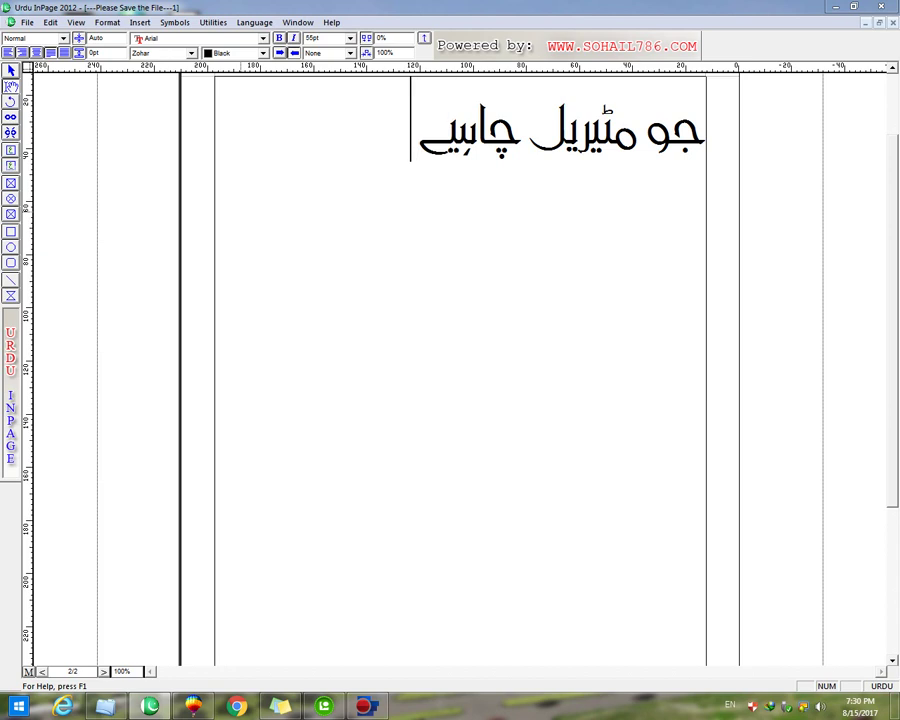
text( وہ بھی)
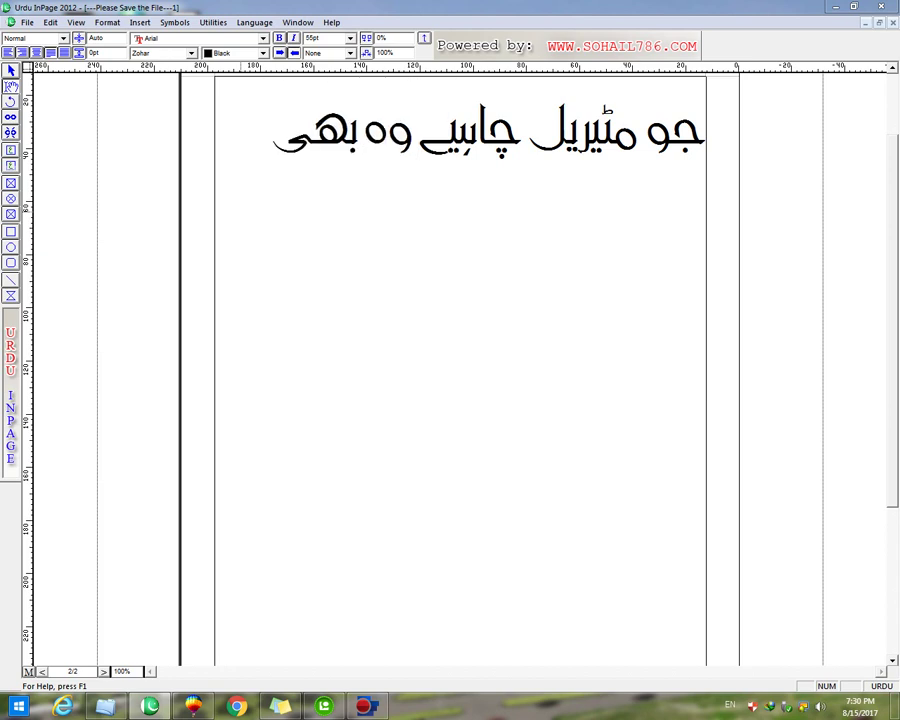
text( موجود)
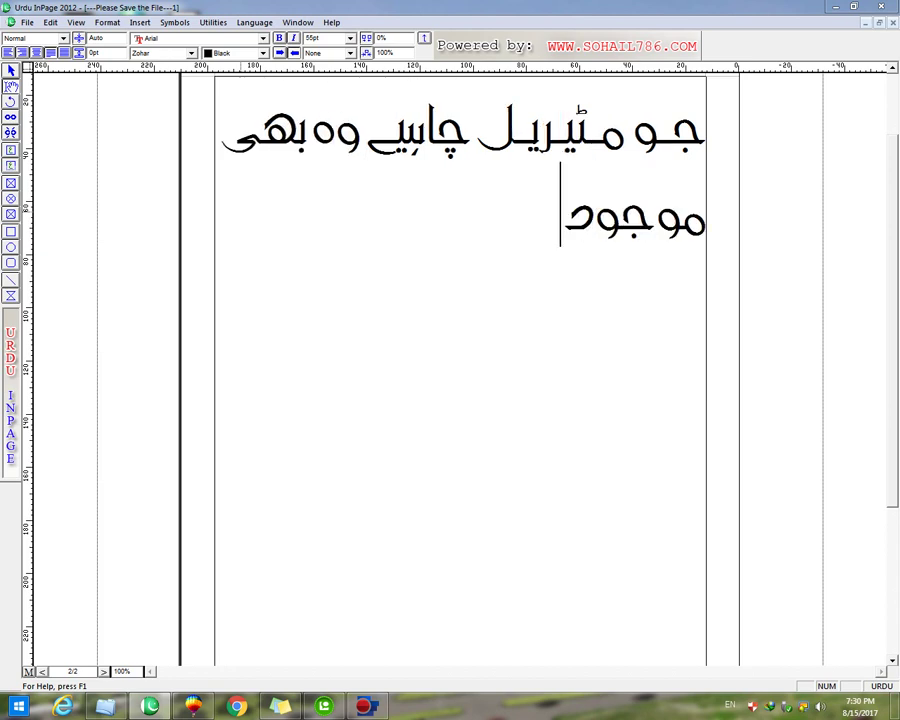
text( ہے،)
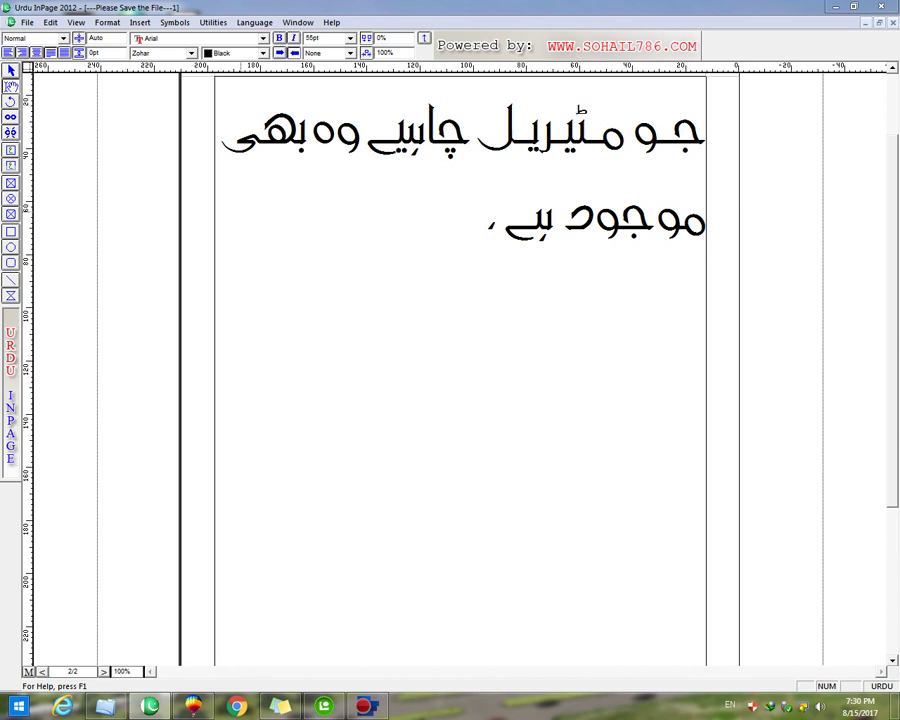
text(تو)
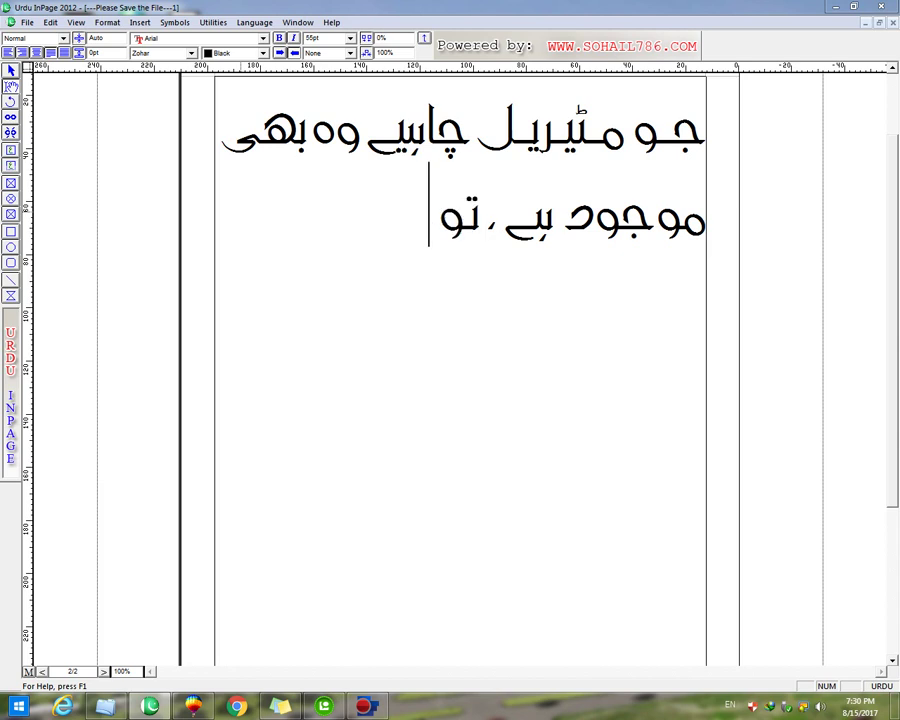
text(ائے)
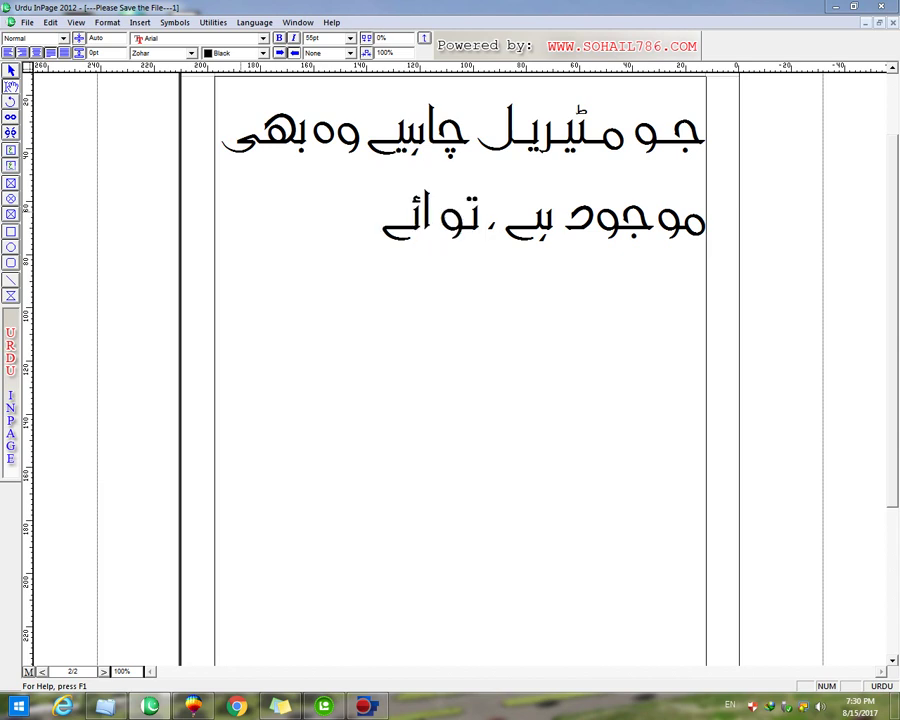
key(BackSpace)
key(BackSpace)
text(ئواو)
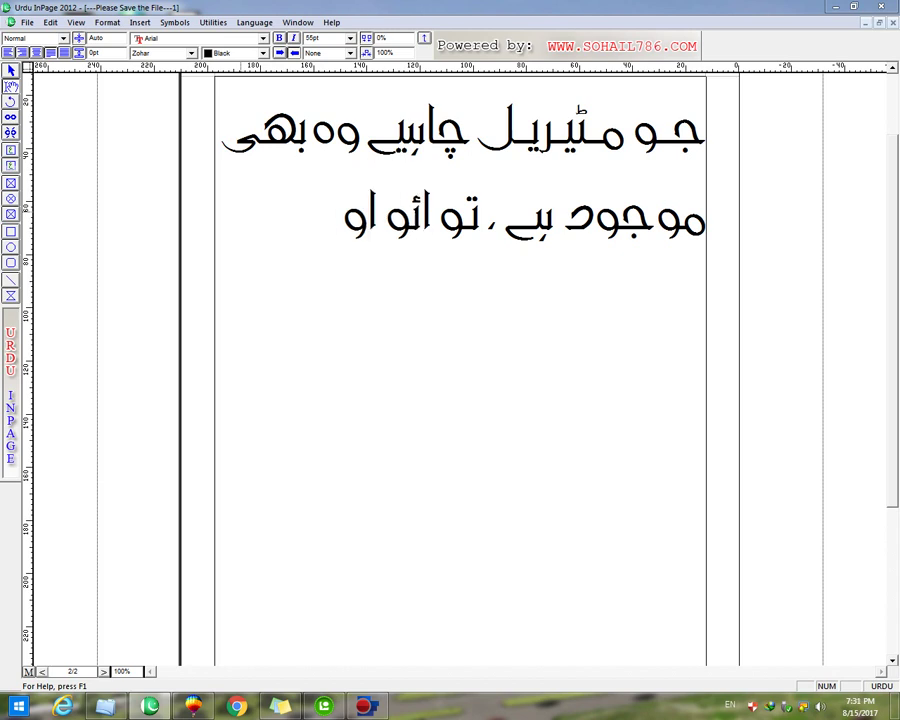
key(BackSpace)
key(BackSpace)
key(BackSpace)
key(BackSpace)
key(BackSpace)
Finish the sentence on the second page with "چلتے ہیں کورل ڈرا کی طرف".
text(چل)
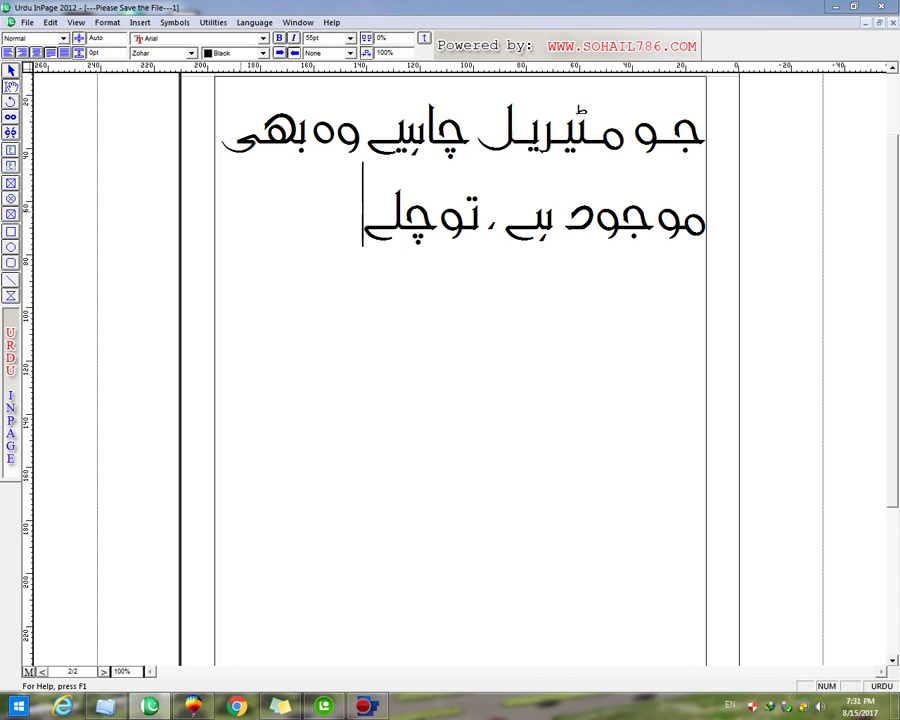
text(تے ہیں کئ)
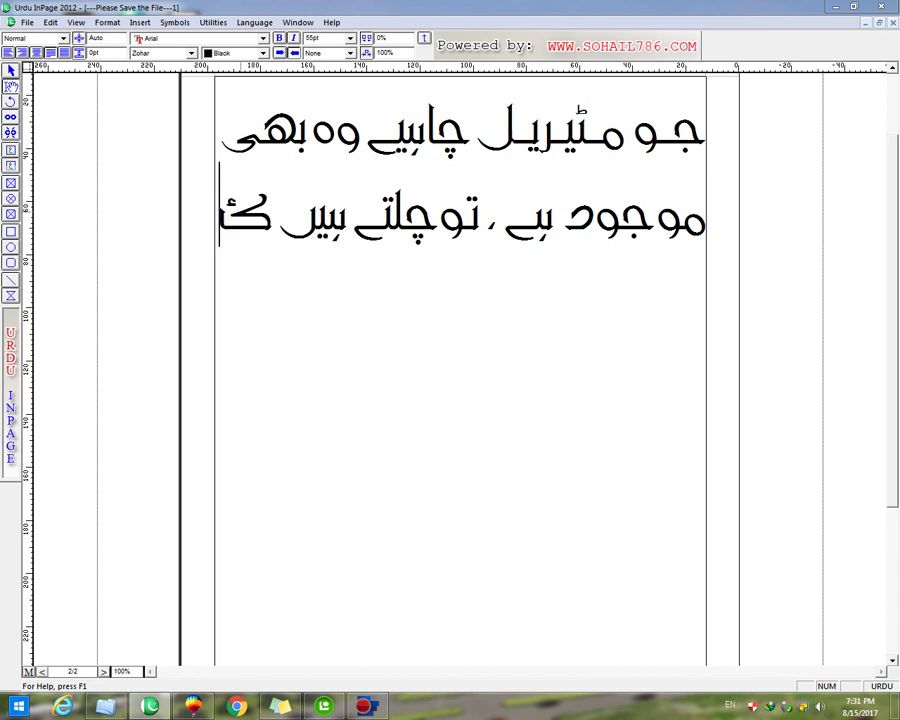
text(ورل ڈرا)
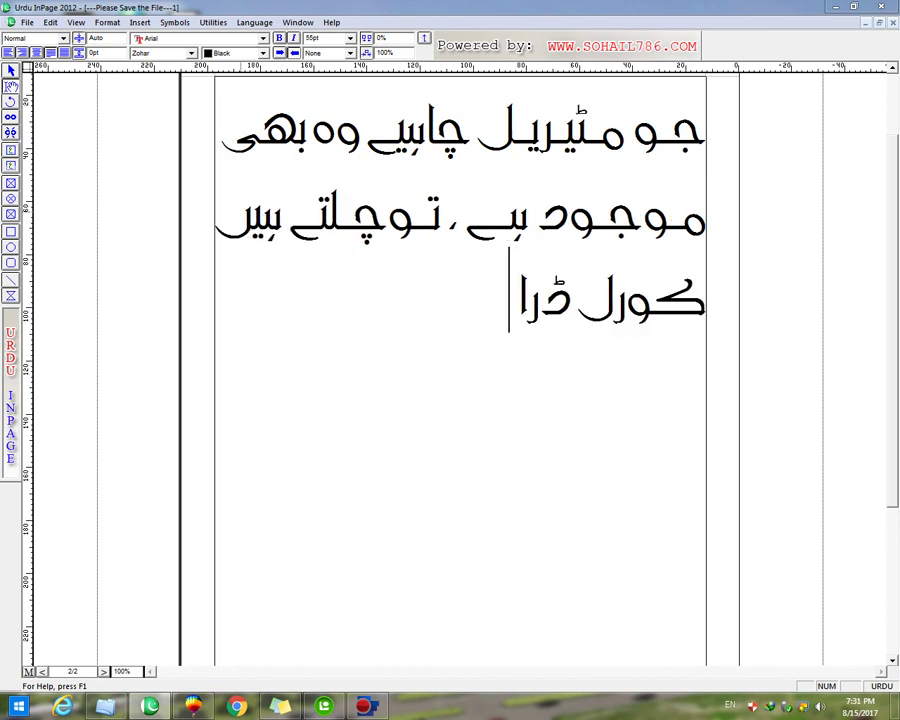
text( کی طرف)
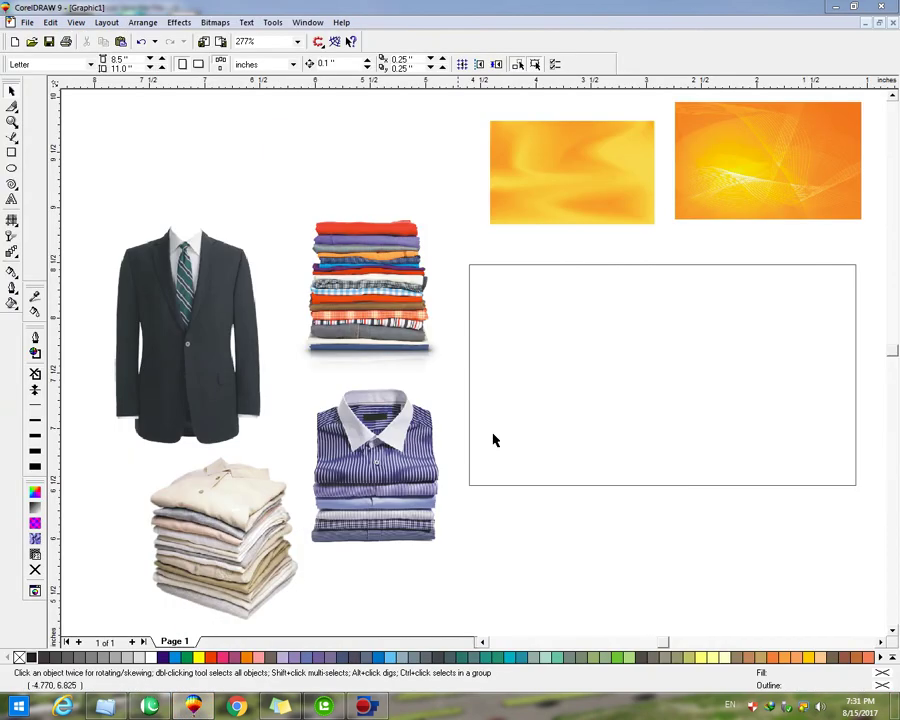
Add the artistic text "I have Draw a rectangle already" below the blank card rectangle and clothing pictures.
click(608, 398)
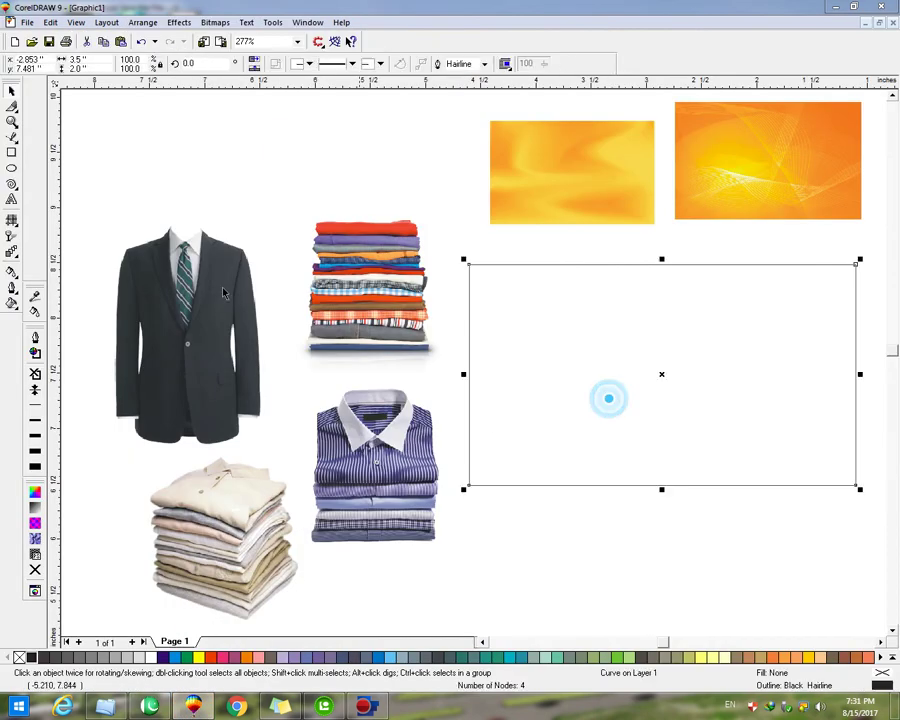
click(12, 199)
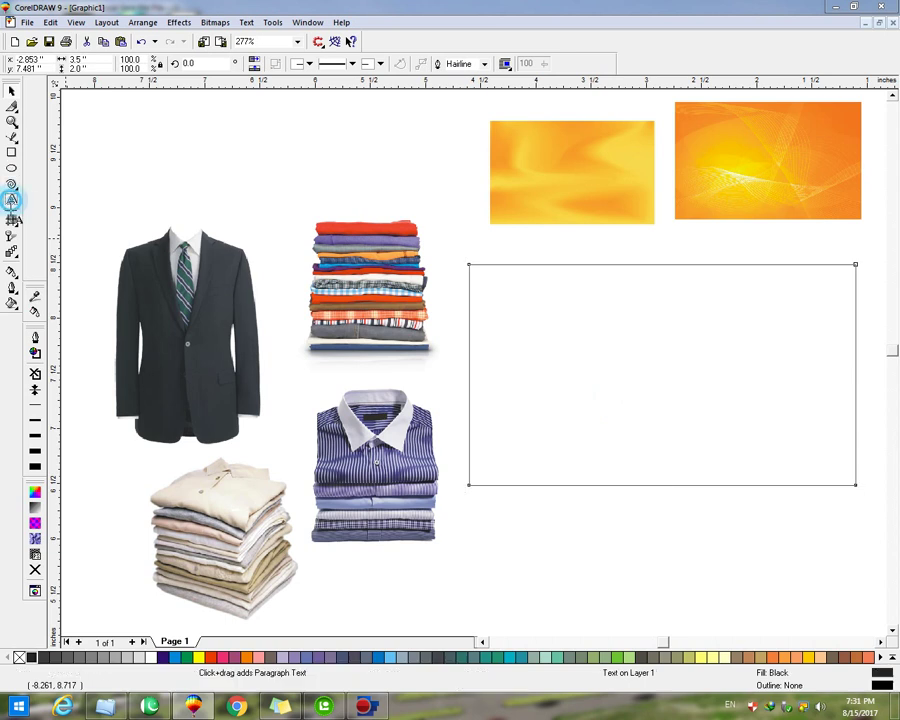
click(318, 585)
text(I h)
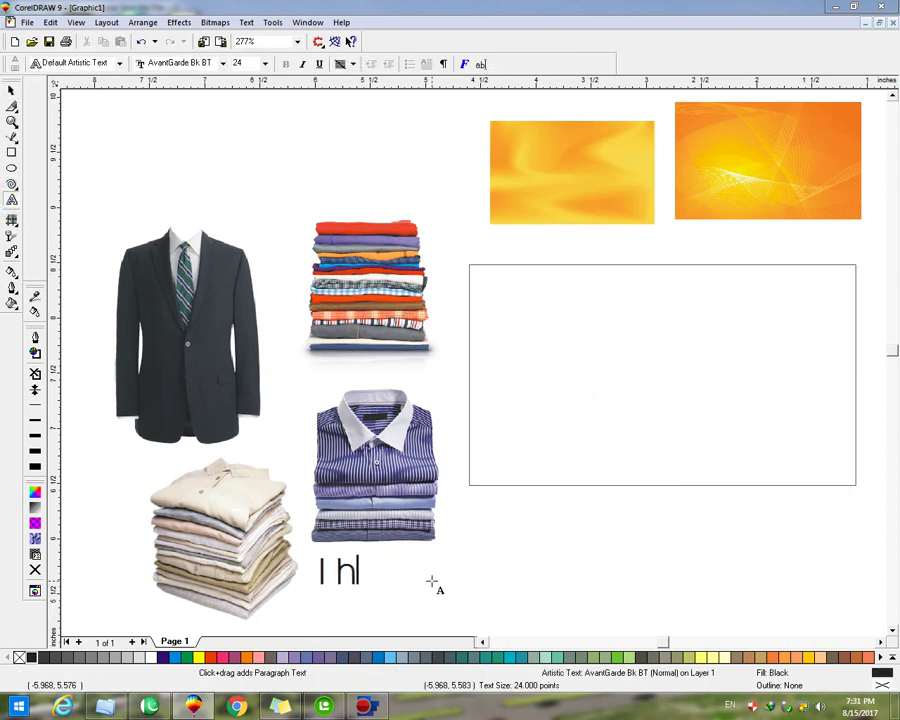
text(ave Dar)
key(BackSpace)
key(BackSpace)
text(raw a )
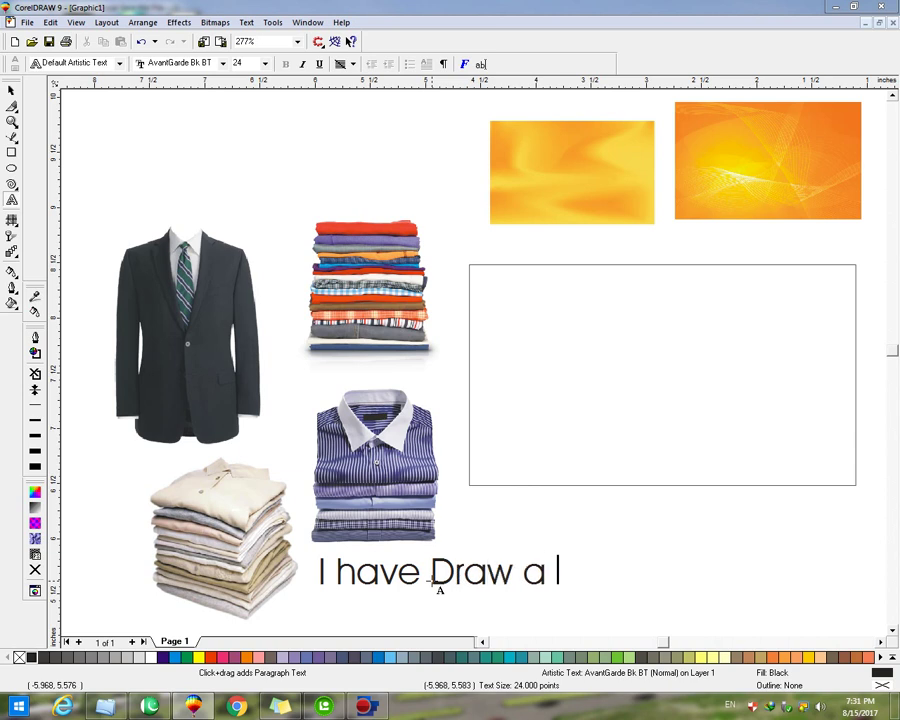
text(rectangle )
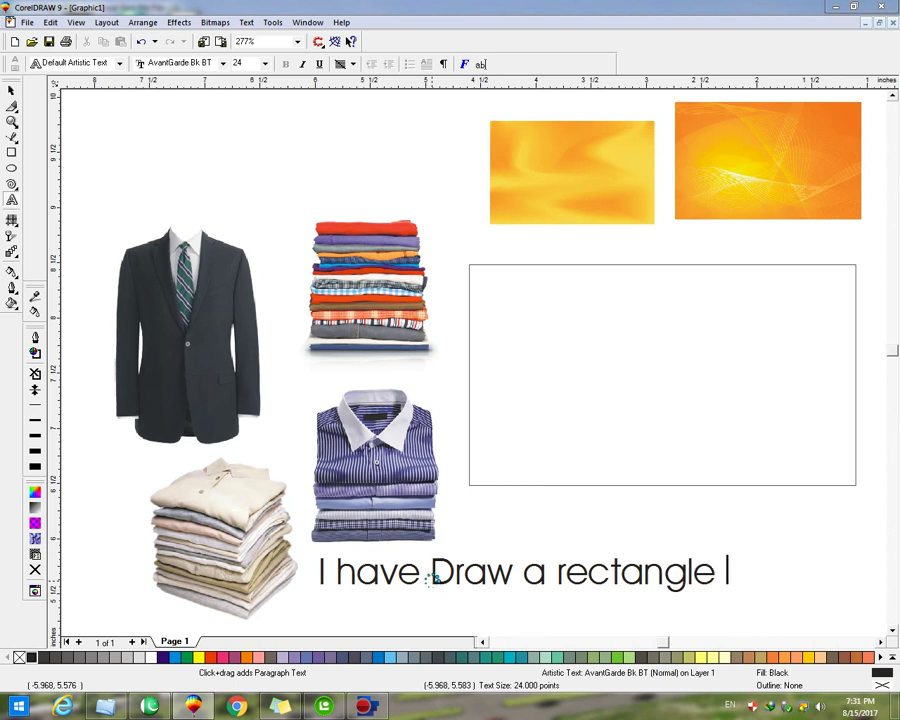
text(already)
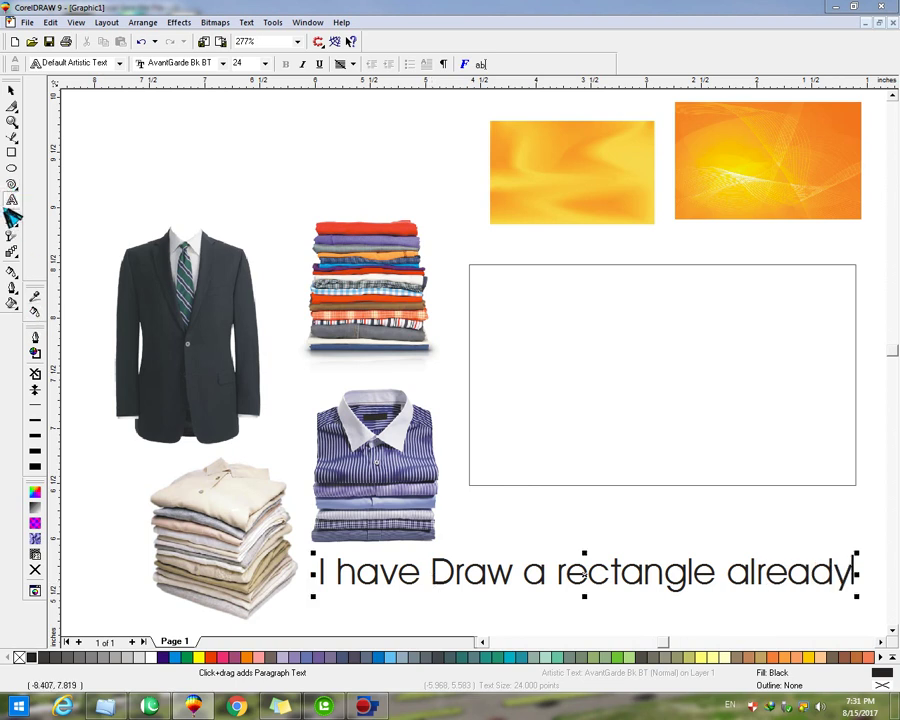
Add the text "Rectangle size is" just above the blank card rectangle.
click(468, 251)
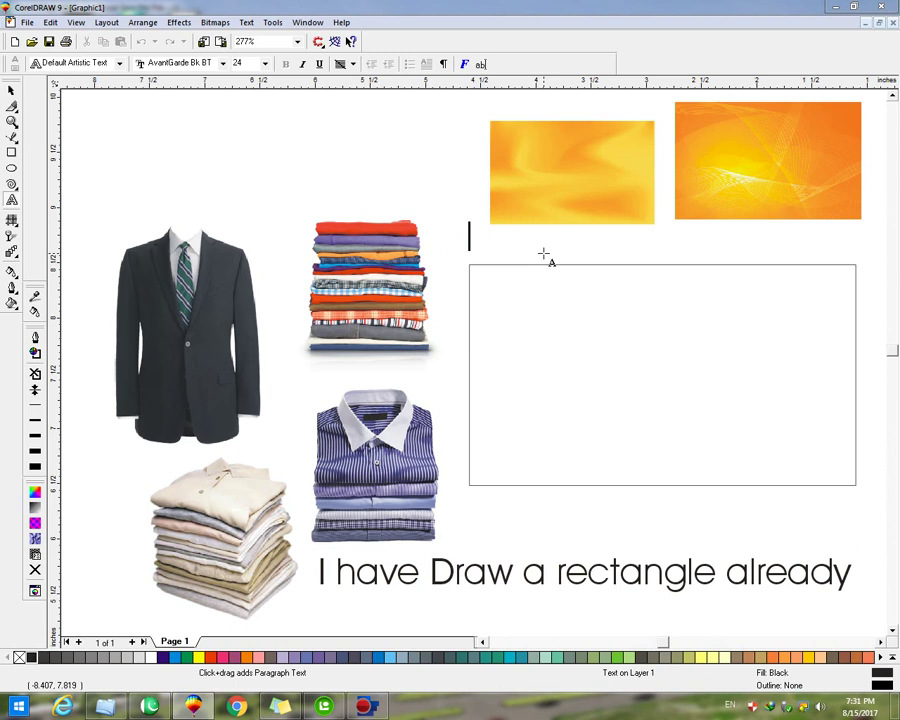
text(Rea)
key(BackSpace)
text(ctan)
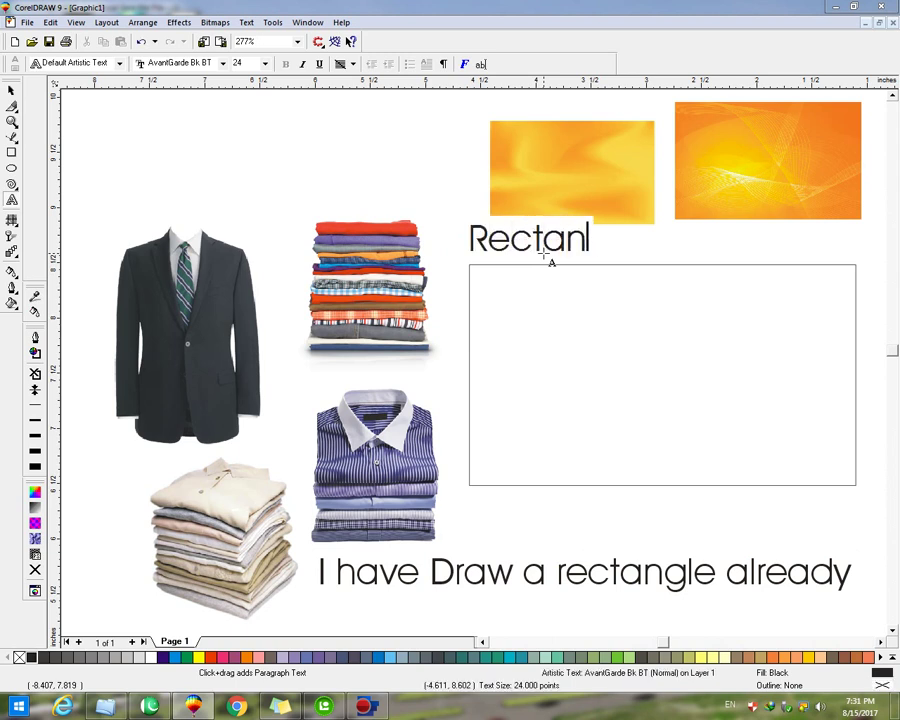
text(gle size is)
key(Return)
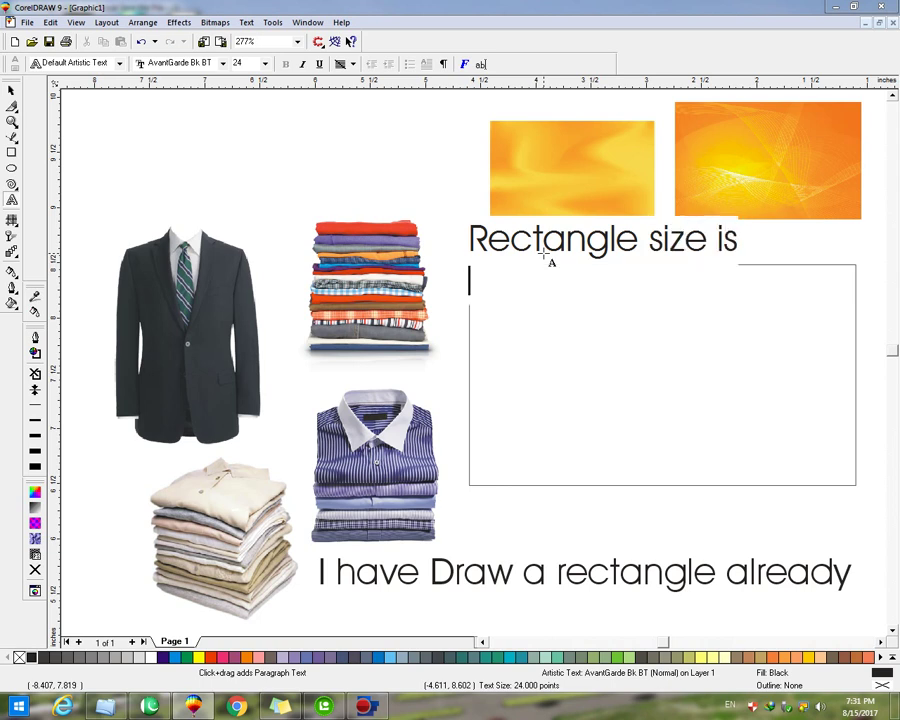
key(Escape)
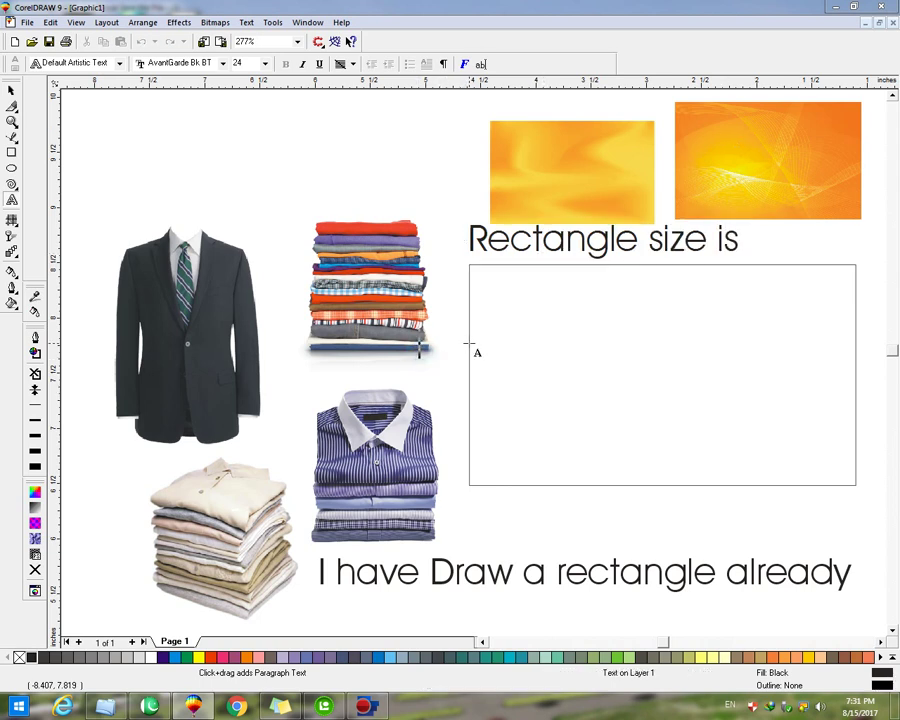
Label the rectangle's left side with the text "2.0" and its bottom edge with "3.5".
text(2.0)
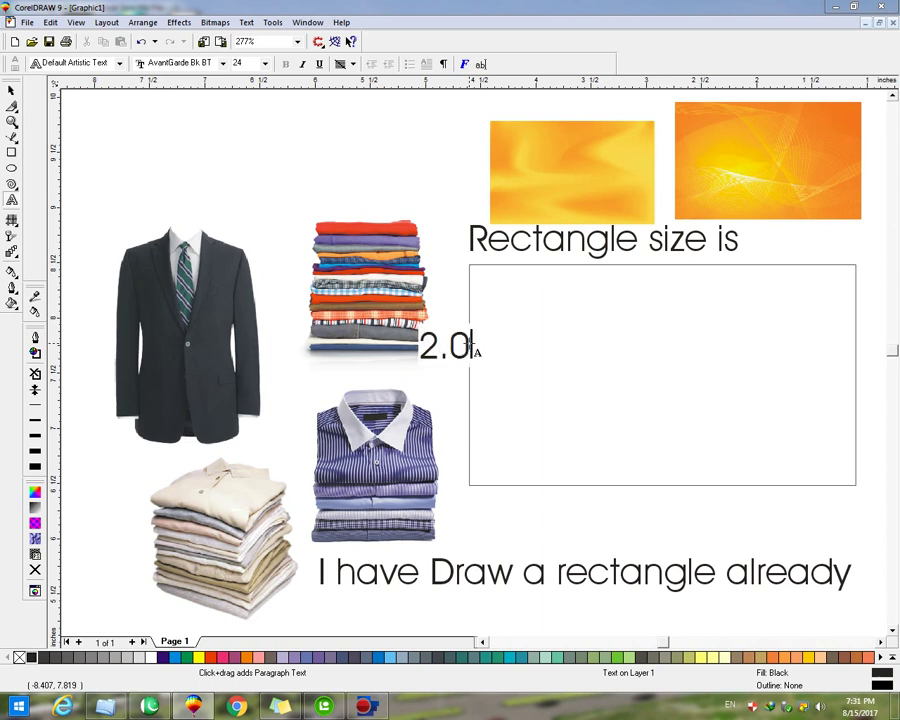
click(624, 507)
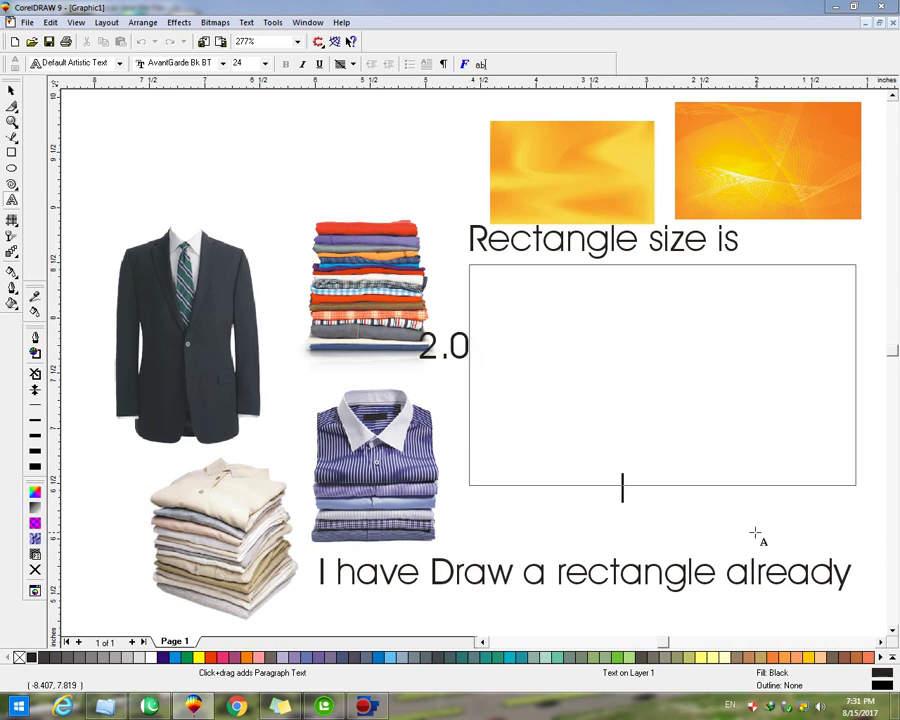
text(3.5)
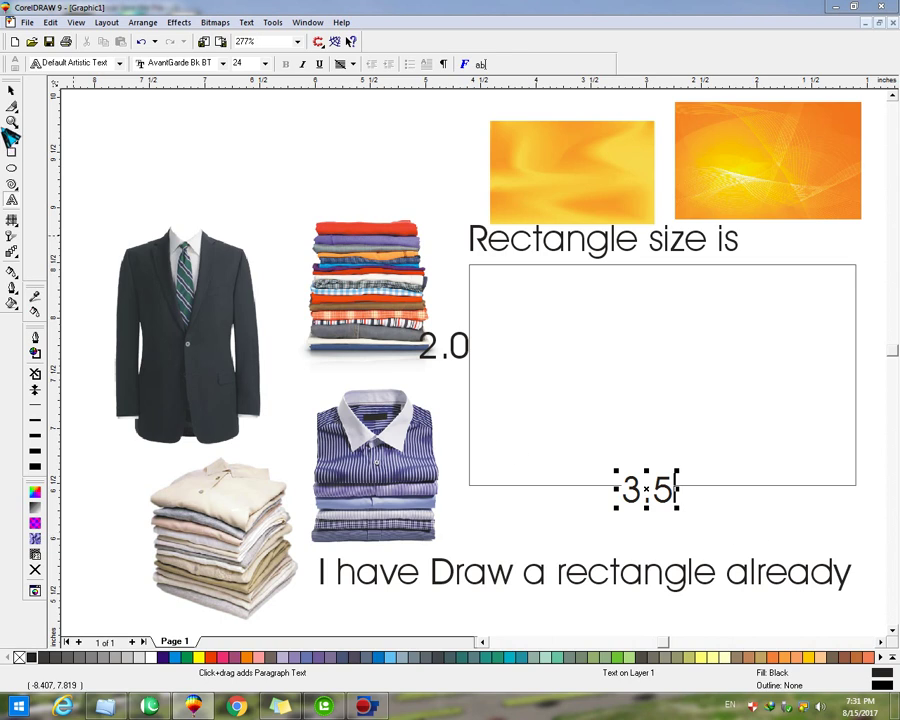
Move the "3.5" label down so it sits clear of the rectangle's bottom edge.
click(10, 90)
click(233, 118)
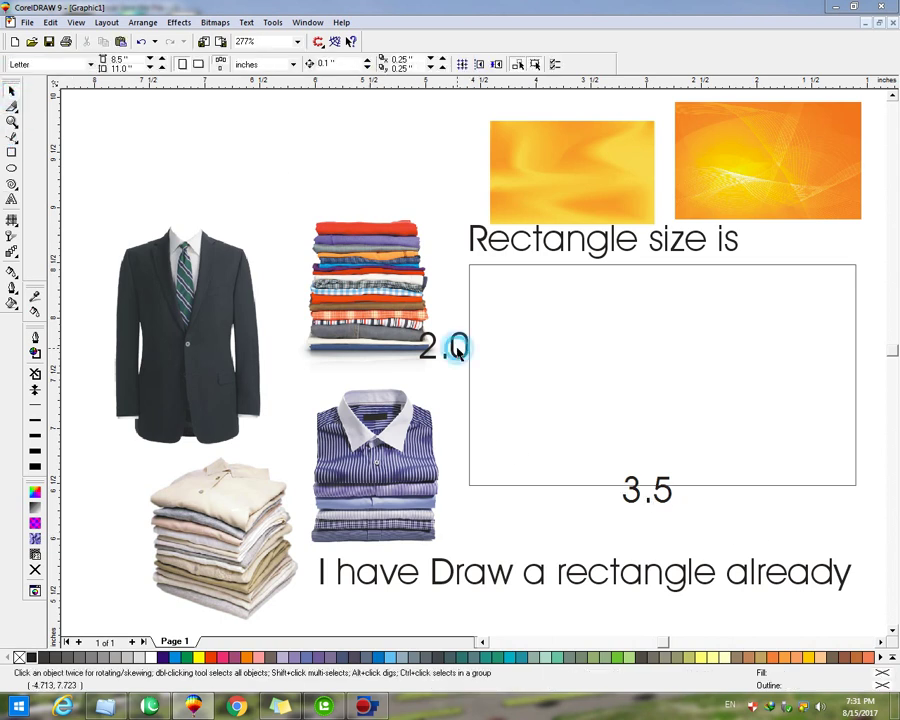
click(457, 347)
drag(632, 486, 634, 508)
click(570, 498)
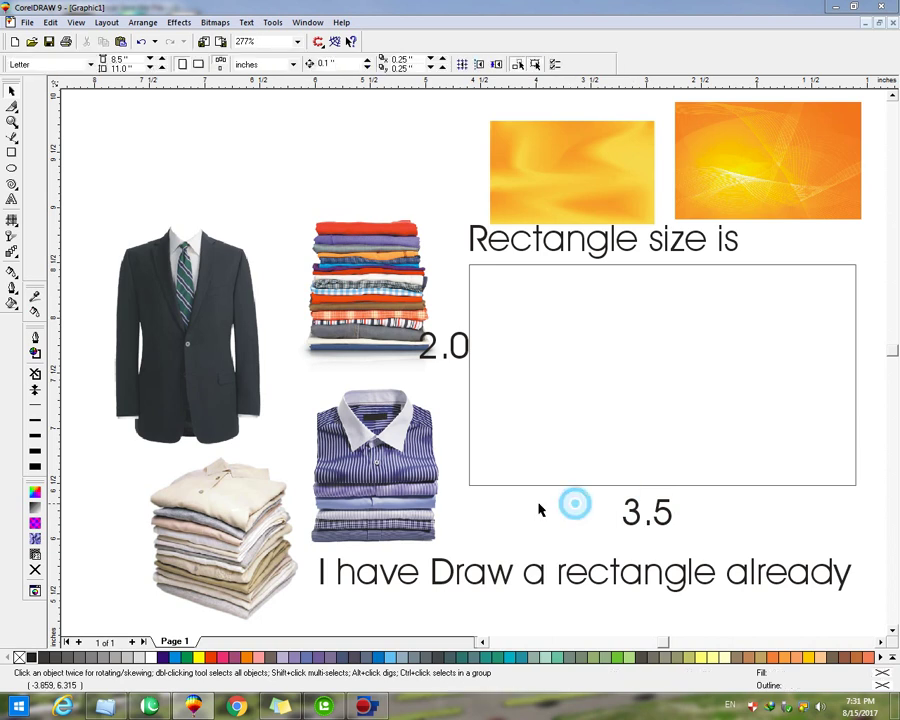
click(636, 514)
click(775, 512)
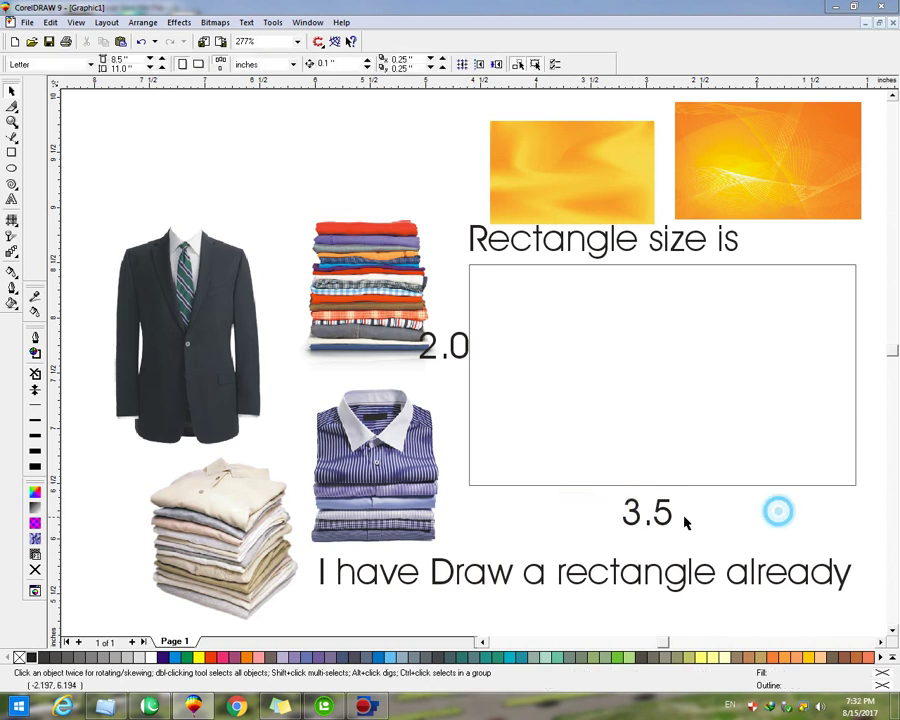
Delete both size labels, the "Rectangle size is" text and the note below the rectangle.
click(630, 512)
key(Delete)
click(428, 354)
key(Delete)
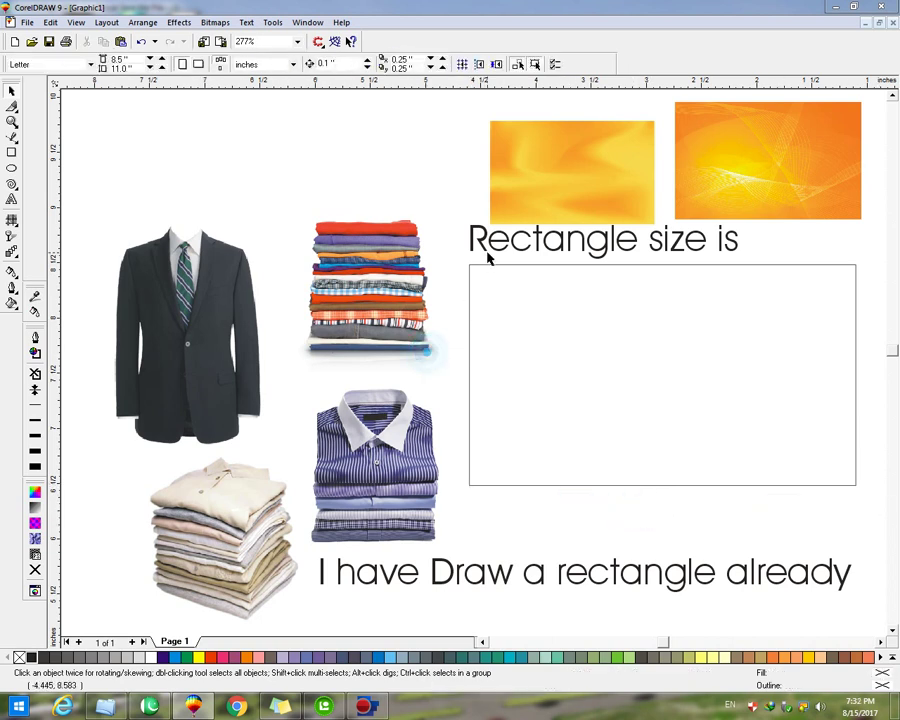
click(486, 251)
key(Delete)
click(527, 590)
key(Delete)
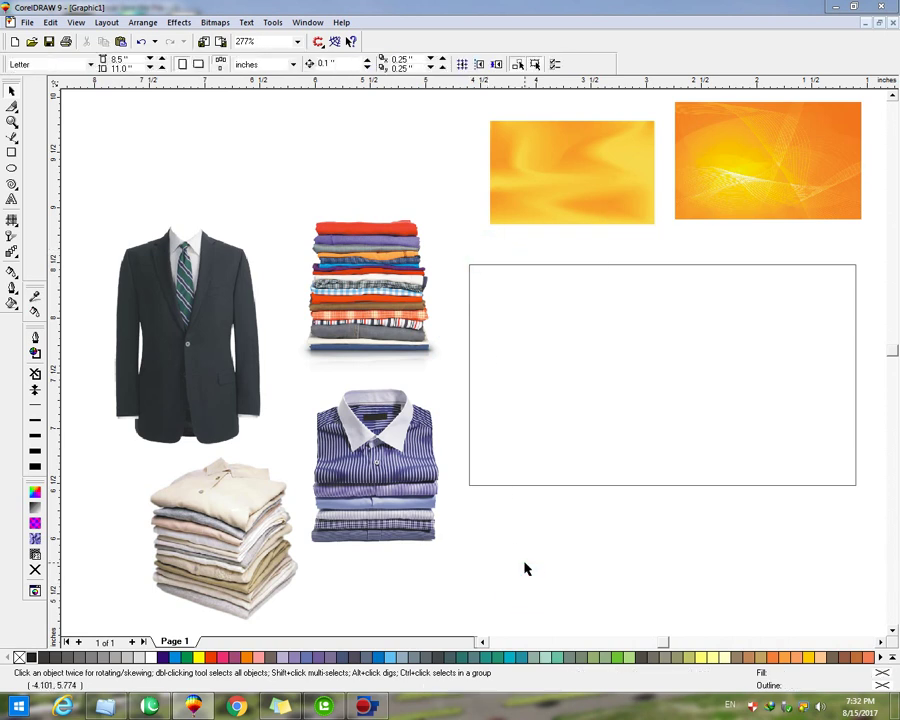
Draw a closed three-point shape about 1.66 by 2.45 inches over the rectangle's left part with the Bezier tool.
click(499, 417)
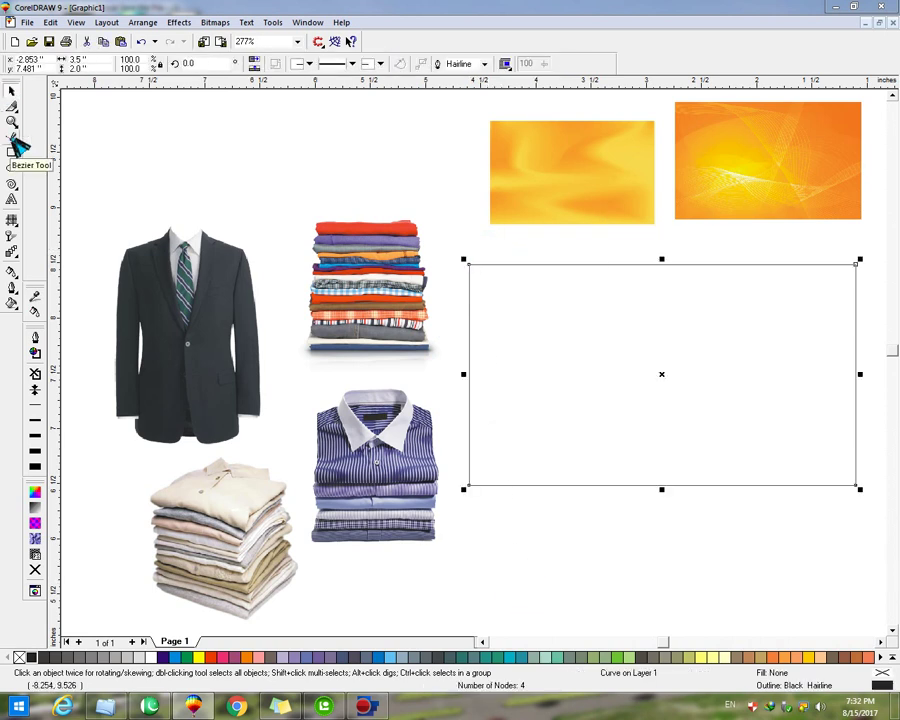
click(17, 143)
click(604, 247)
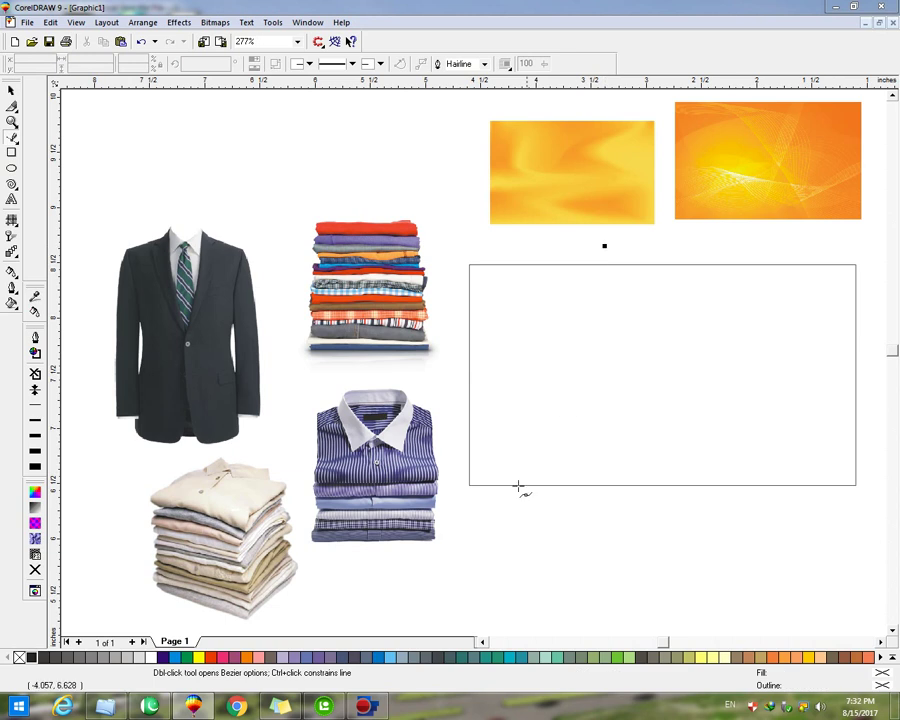
click(499, 514)
click(421, 277)
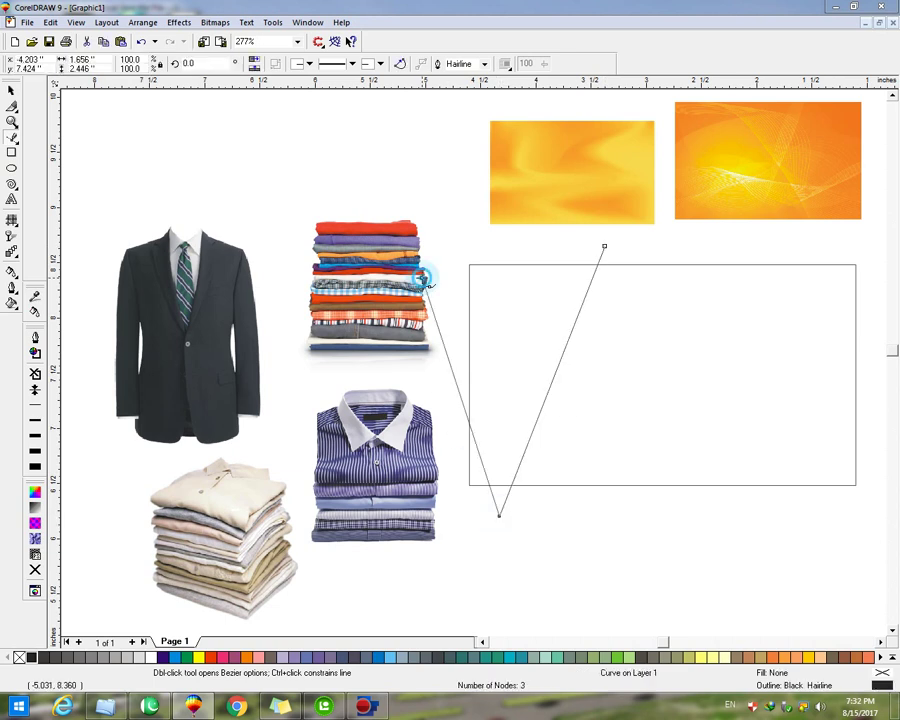
click(604, 246)
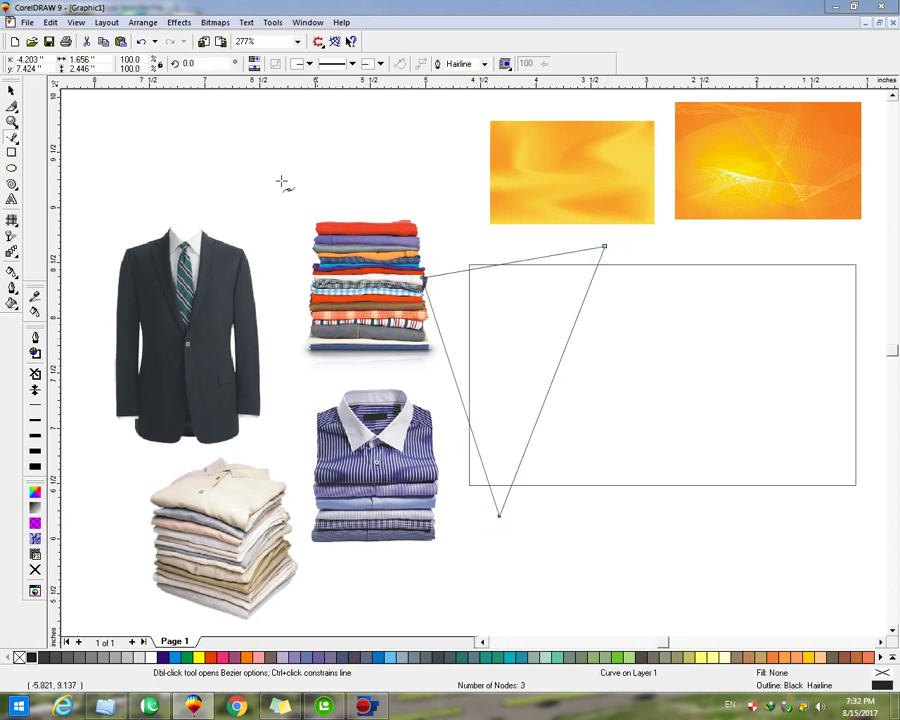
Add a node on the triangle's top edge and move it above the rectangle's upper-left corner.
click(12, 89)
click(12, 105)
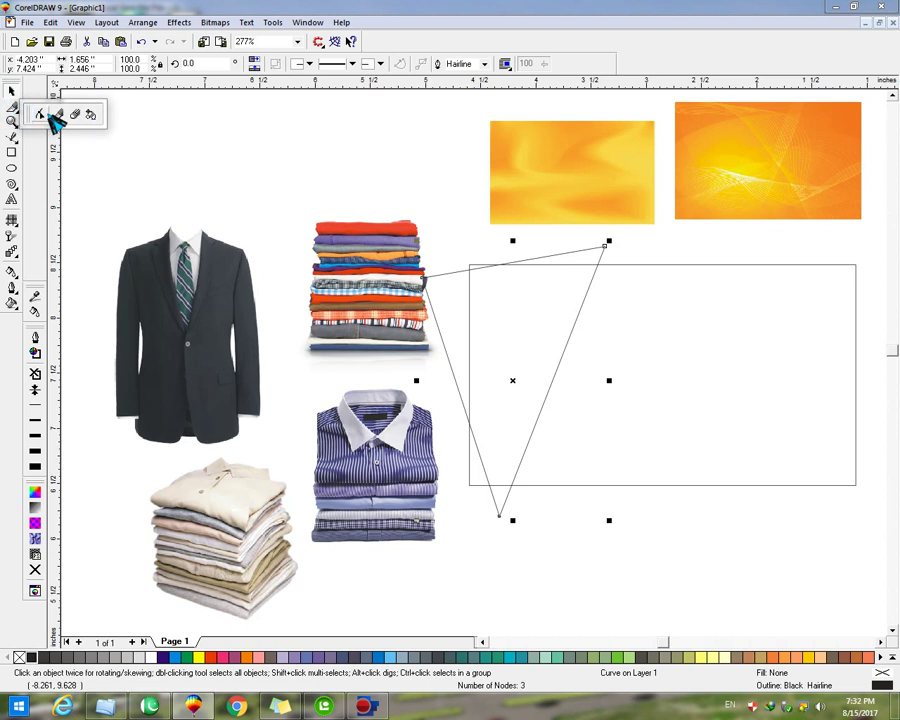
click(34, 114)
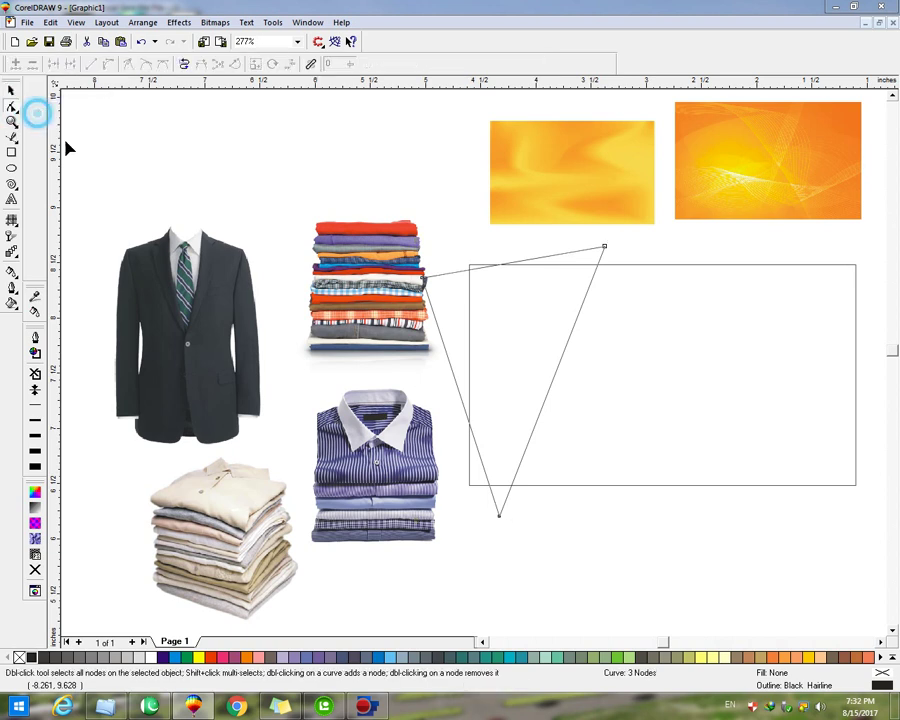
double_click(486, 270)
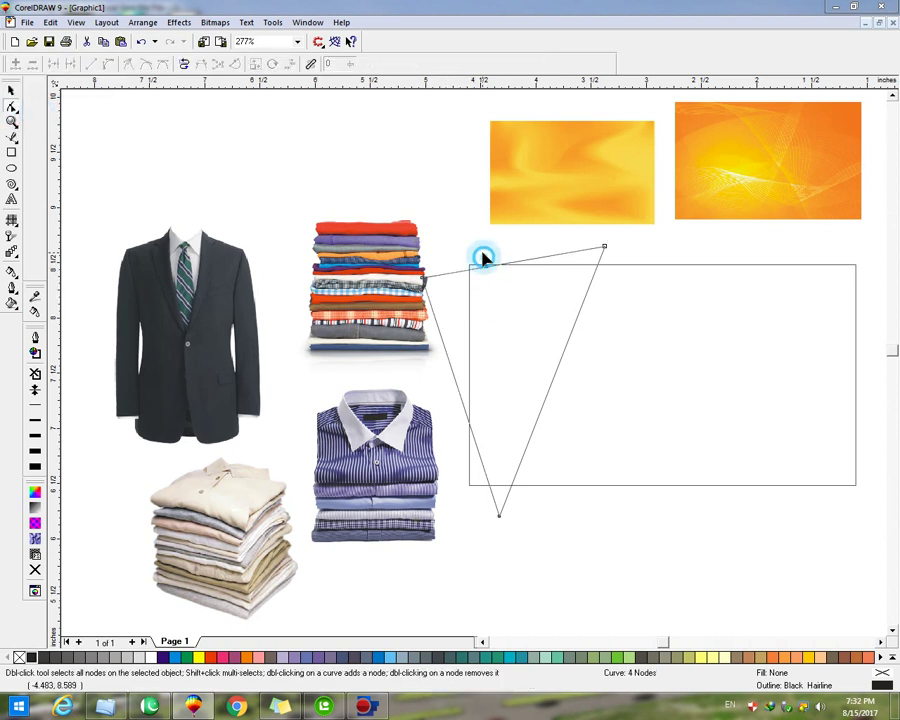
drag(487, 270, 469, 242)
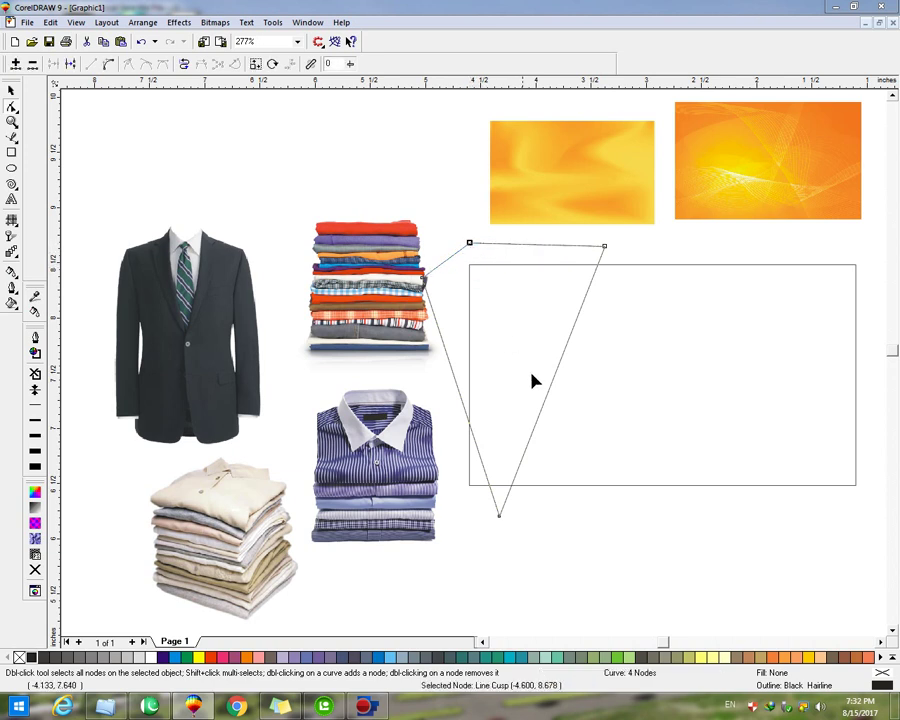
Restore the shape's removed bottom node and move it just outside the rectangle's lower-left corner.
double_click(499, 517)
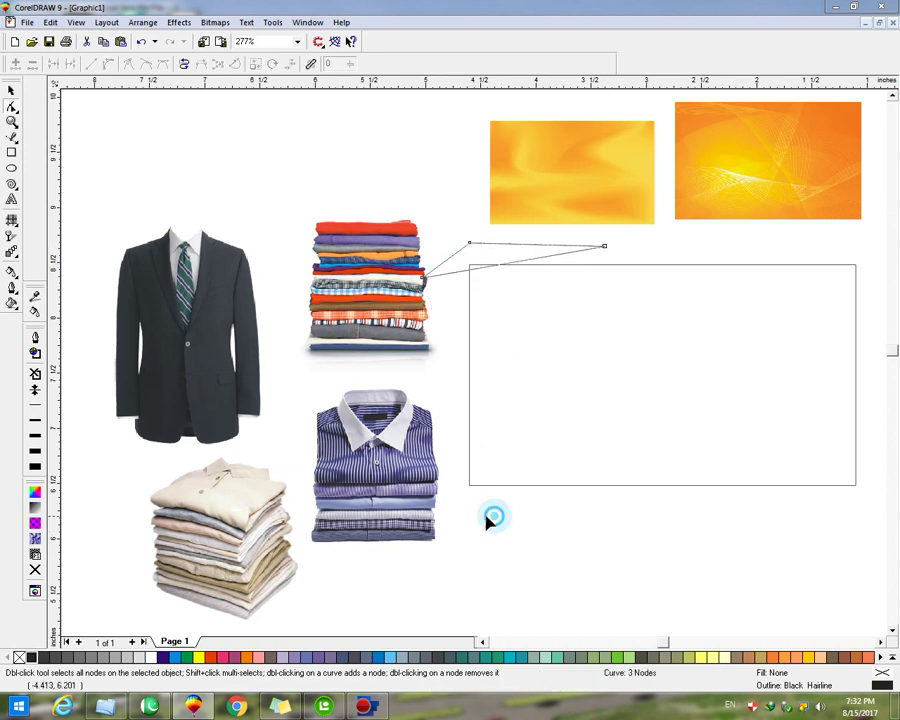
key(ctrl+z)
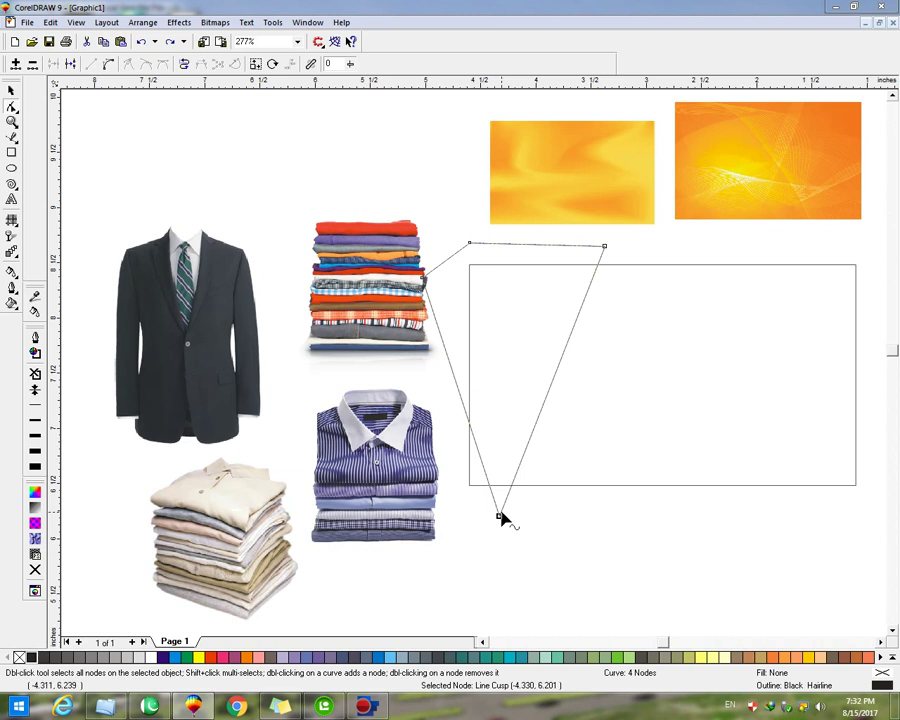
drag(501, 518, 459, 505)
double_click(541, 359)
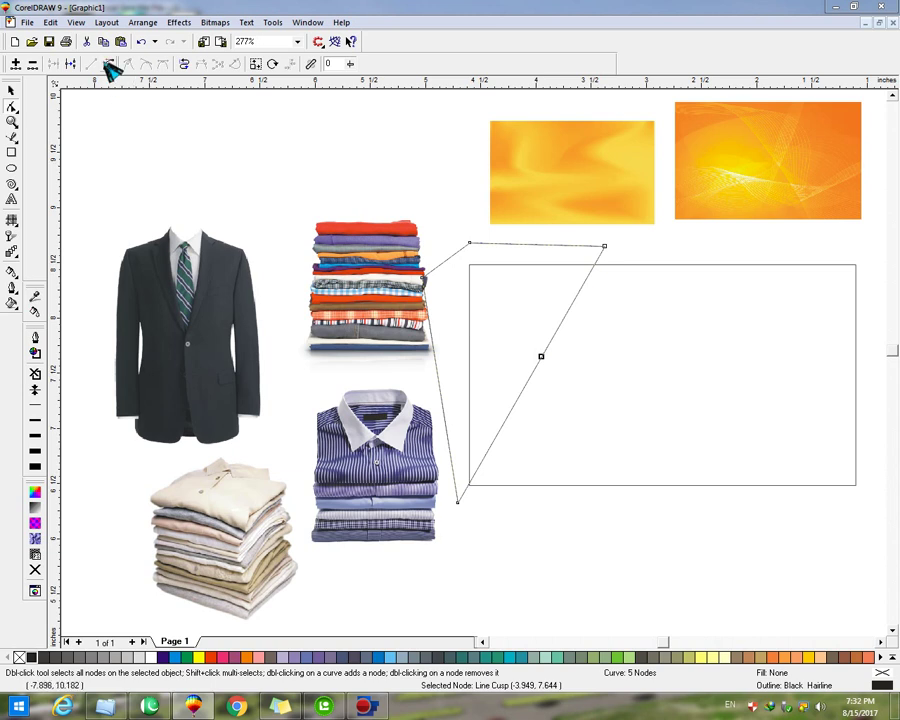
key(Delete)
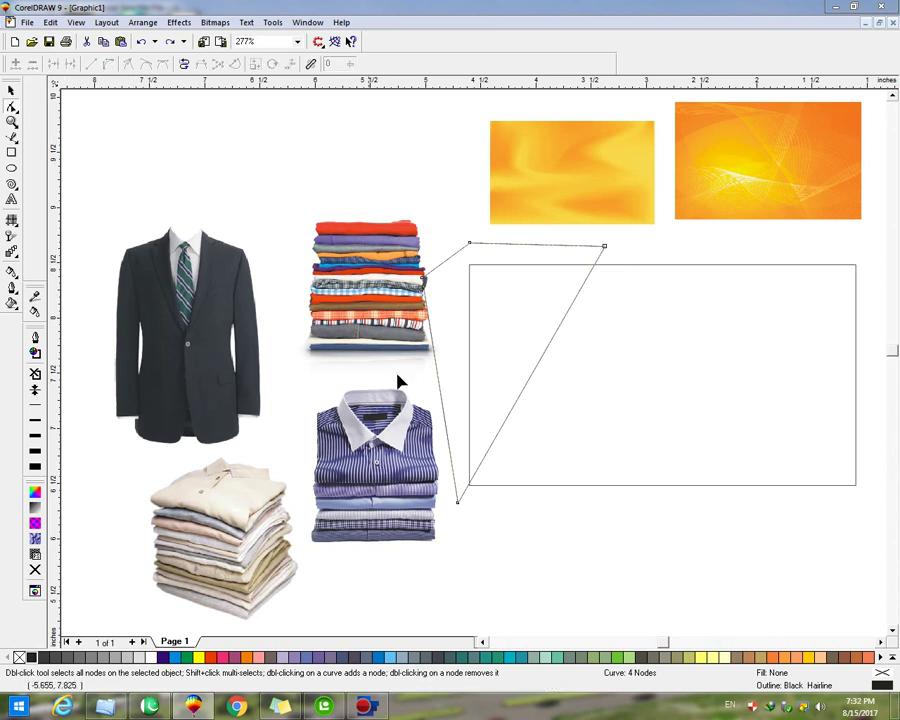
double_click(537, 363)
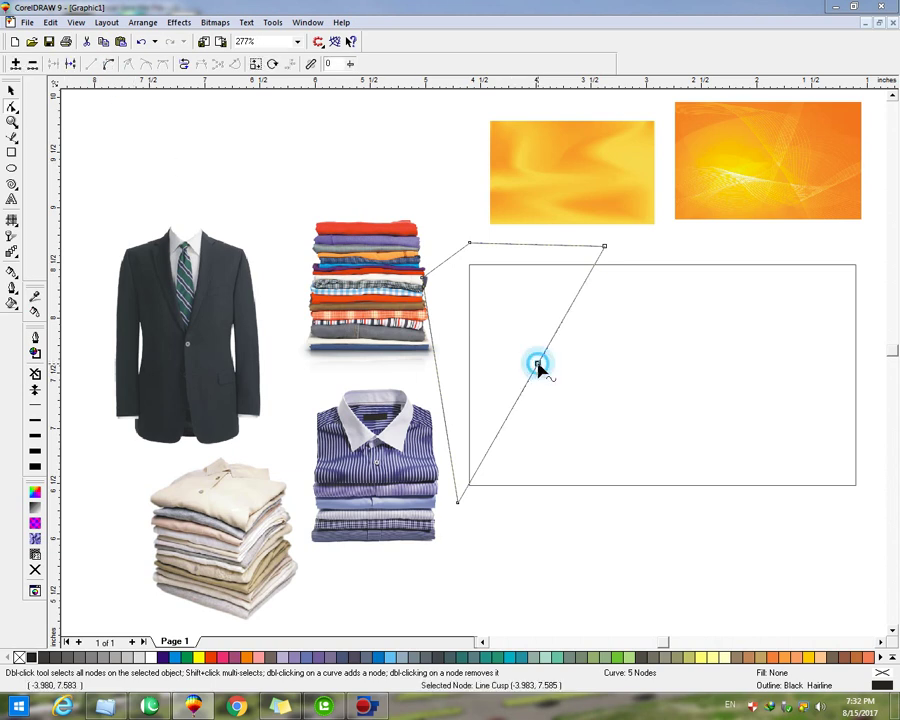
key(Delete)
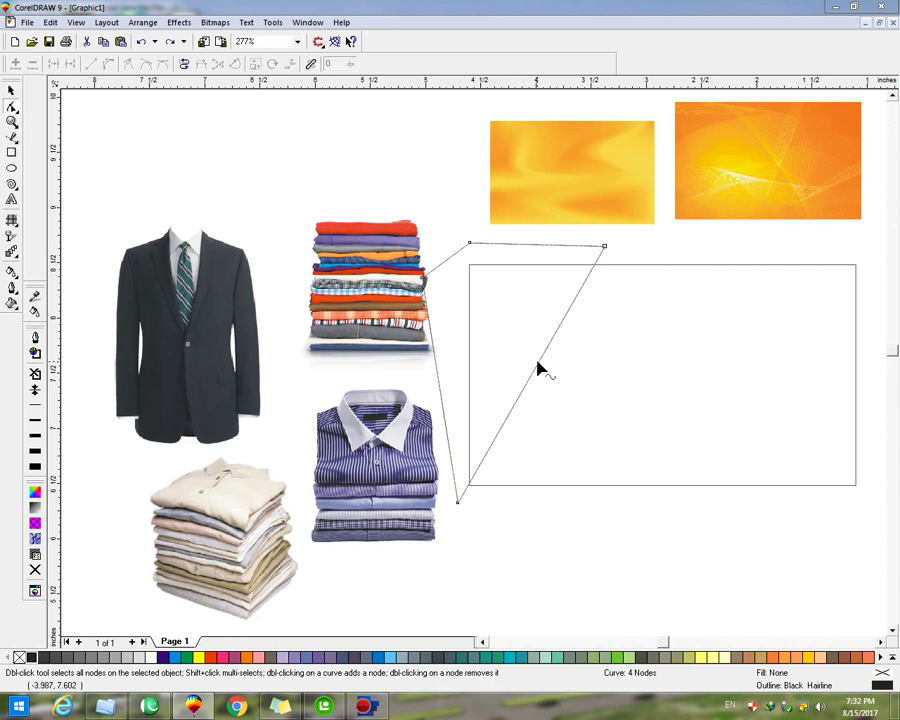
Convert the shape's slanted edge to a curve and edit its nodes, adding one on the top edge and removing the bottom one.
click(537, 362)
click(109, 64)
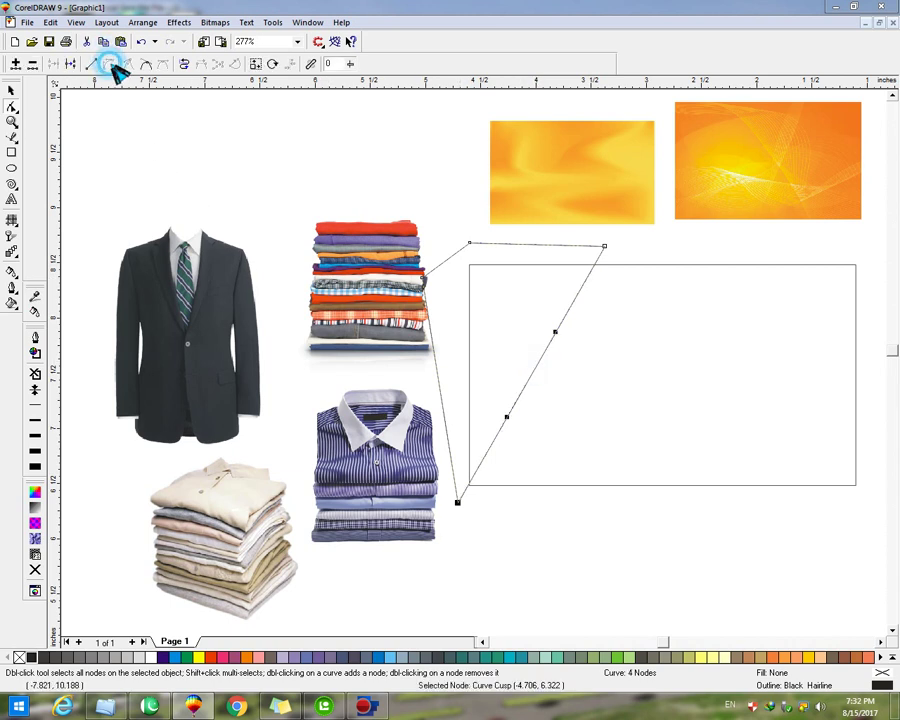
double_click(557, 335)
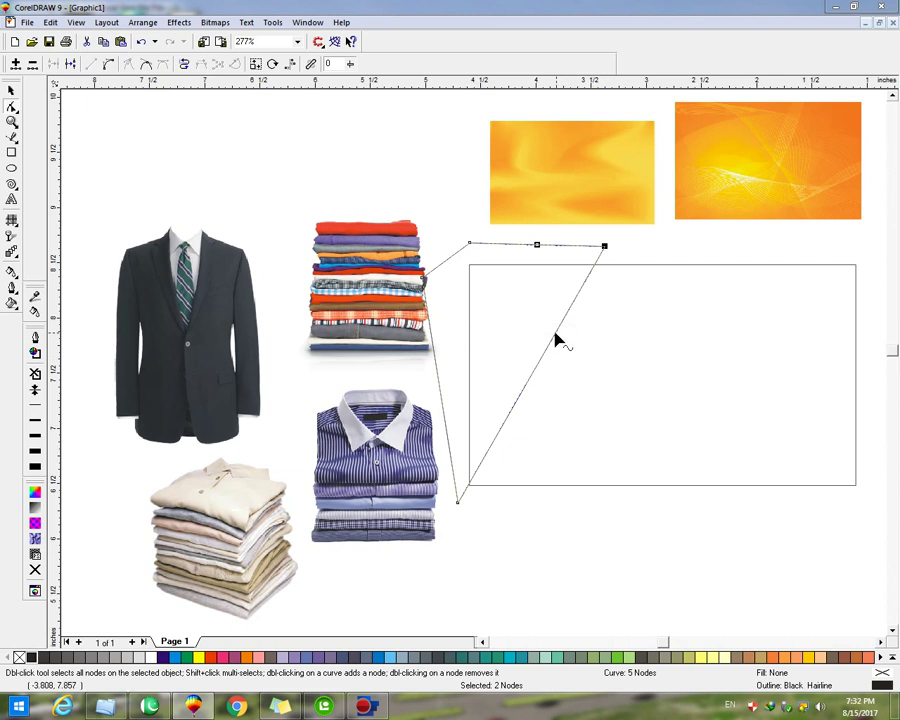
double_click(459, 504)
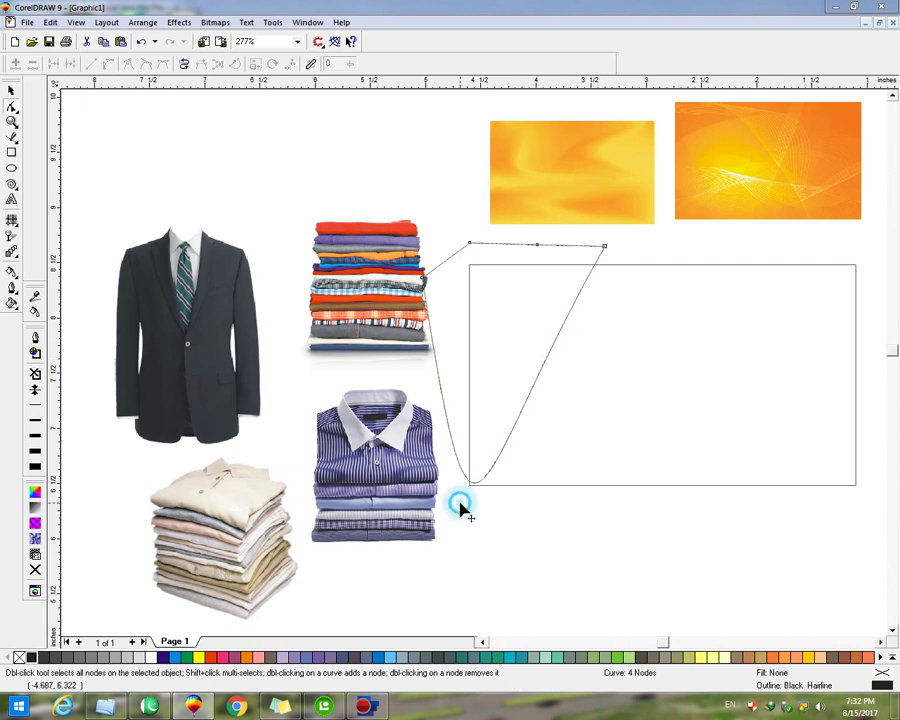
Bend the shape's slanted edge into an S-curve running from its upper node to its bottom node.
click(540, 369)
drag(556, 331, 644, 397)
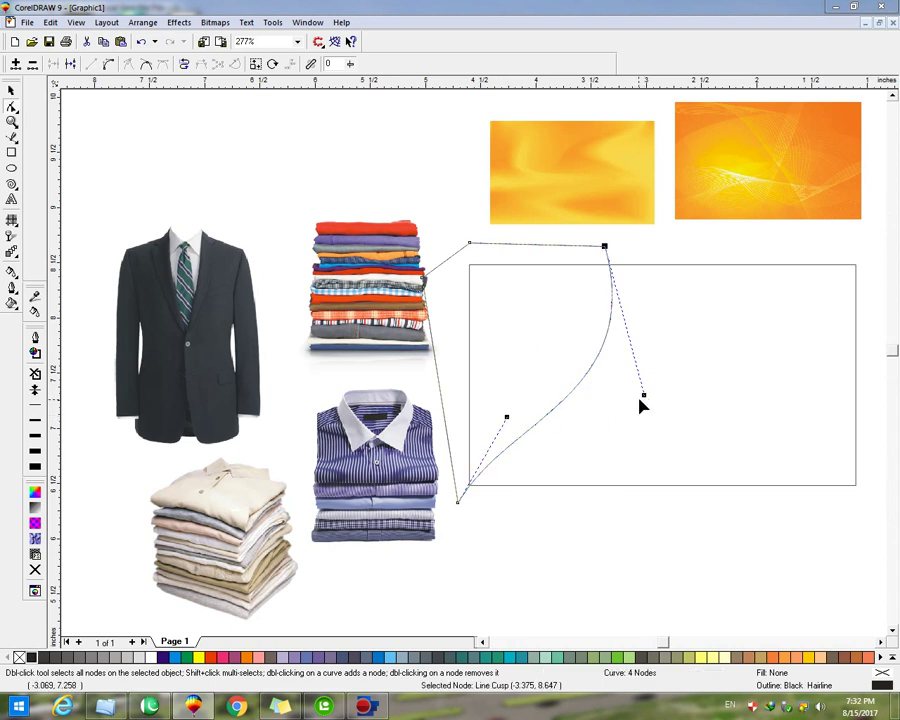
drag(645, 397, 650, 405)
drag(507, 418, 499, 406)
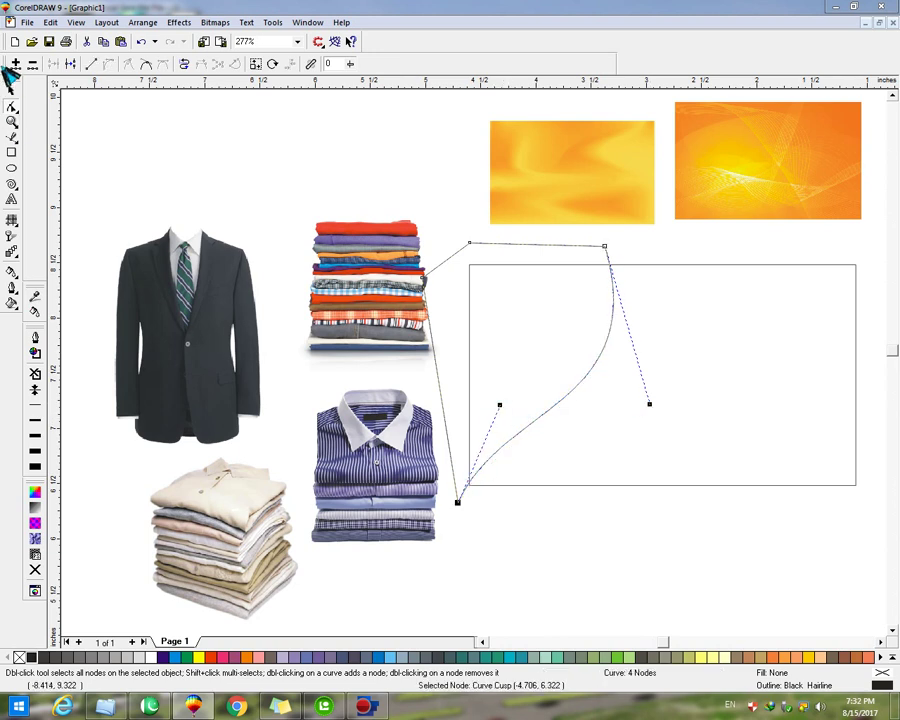
Place the yellow-orange gradient image inside the curved shape as a PowerClip.
click(12, 90)
click(227, 166)
drag(572, 174, 291, 336)
click(181, 22)
mouse_move(302, 130)
click(350, 127)
click(502, 311)
Edit the curved shape's PowerClip contents and enlarge the gradient image to about 4.128 by 2.58 inches to fill the shape.
right_click(501, 311)
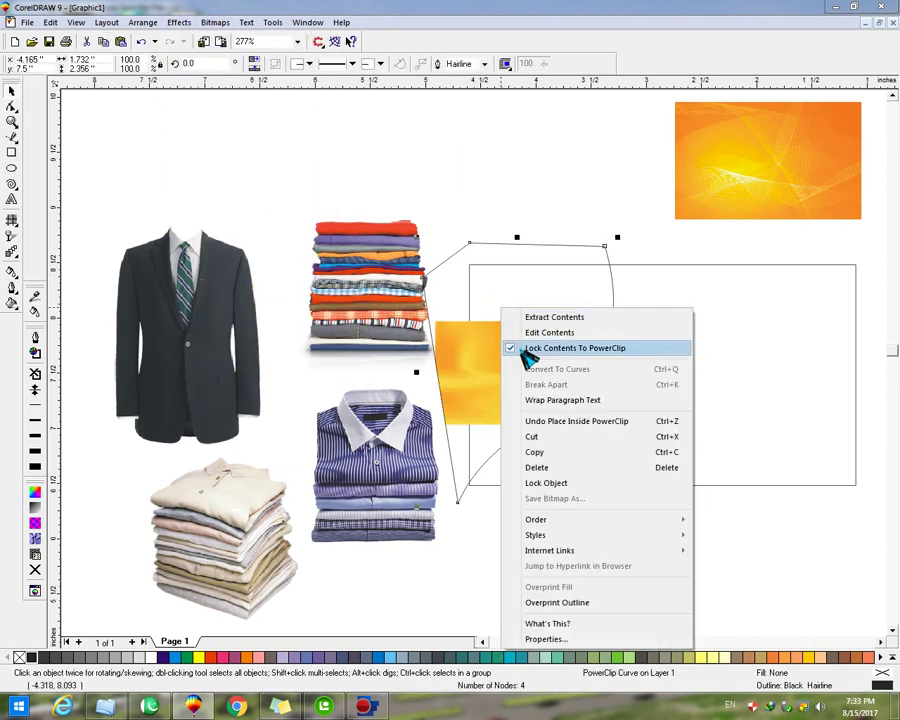
click(540, 332)
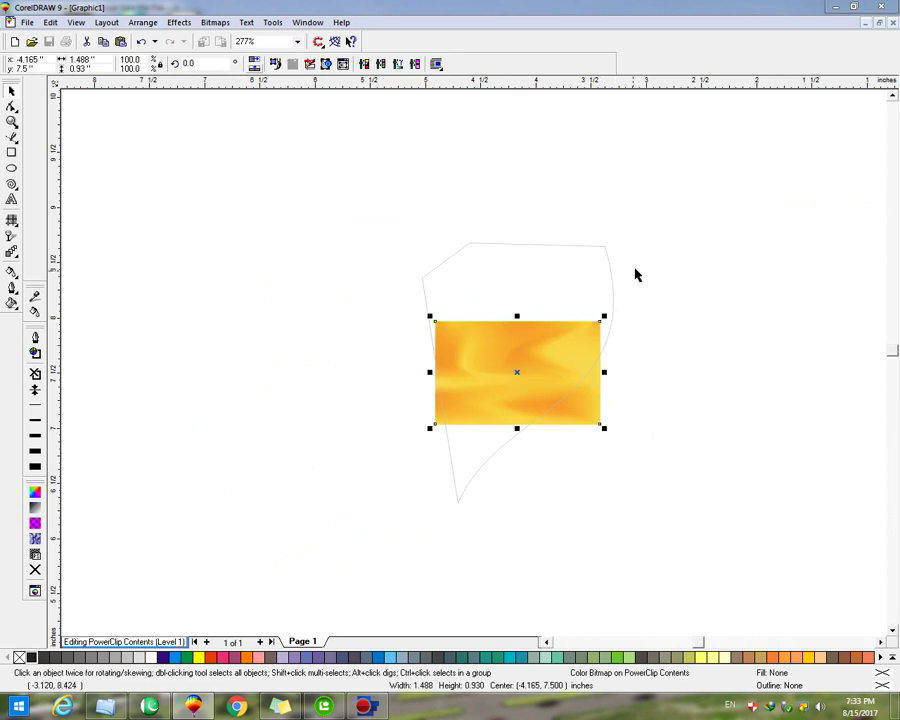
drag(606, 318, 752, 151)
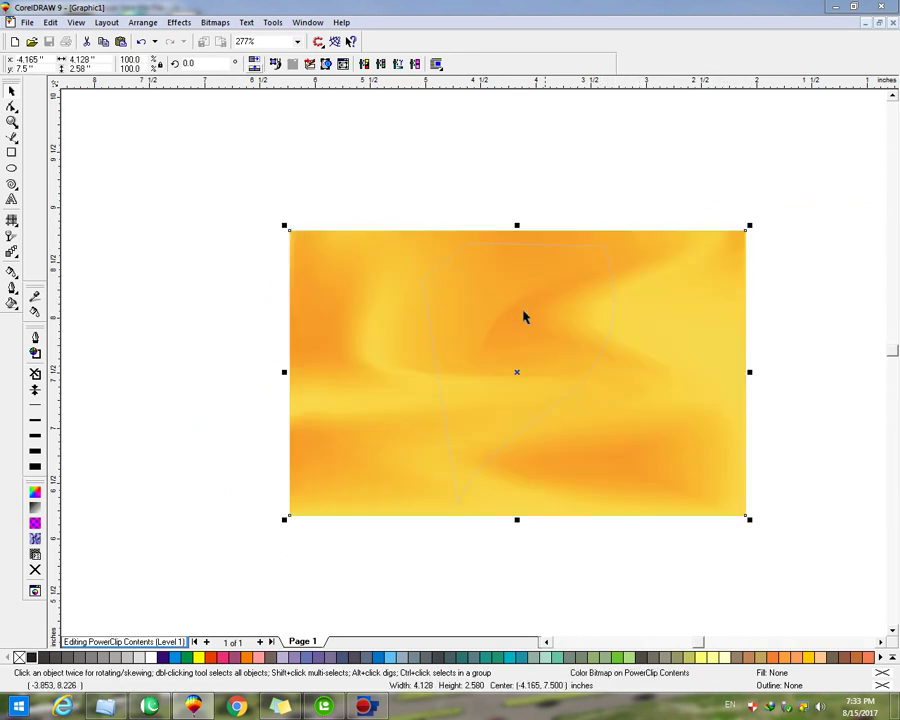
right_click(460, 333)
click(503, 378)
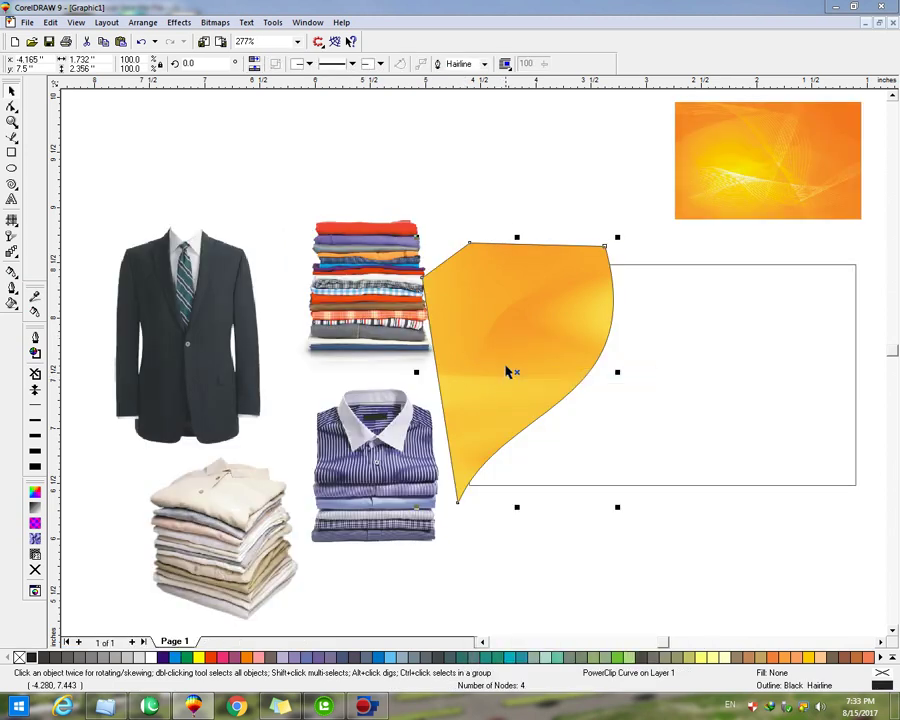
Place the gradient-filled curved shape inside the card rectangle as a PowerClip.
click(172, 22)
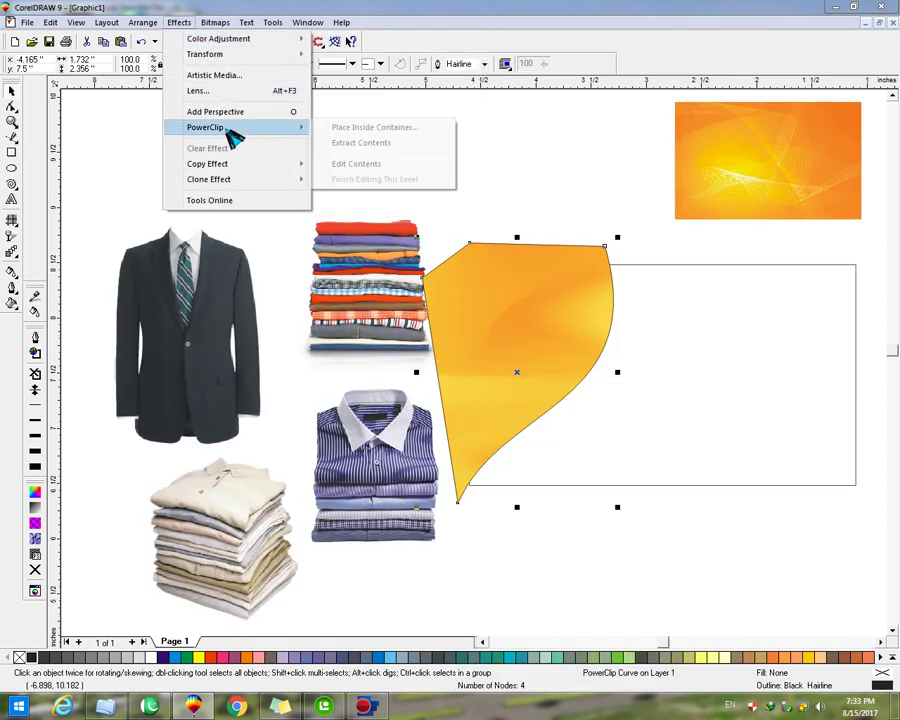
mouse_move(283, 131)
click(330, 130)
click(664, 382)
Edit the rectangle's contents and move the curved shape over the card's left edge, centred at about -4.14, 7.513 inches.
right_click(668, 385)
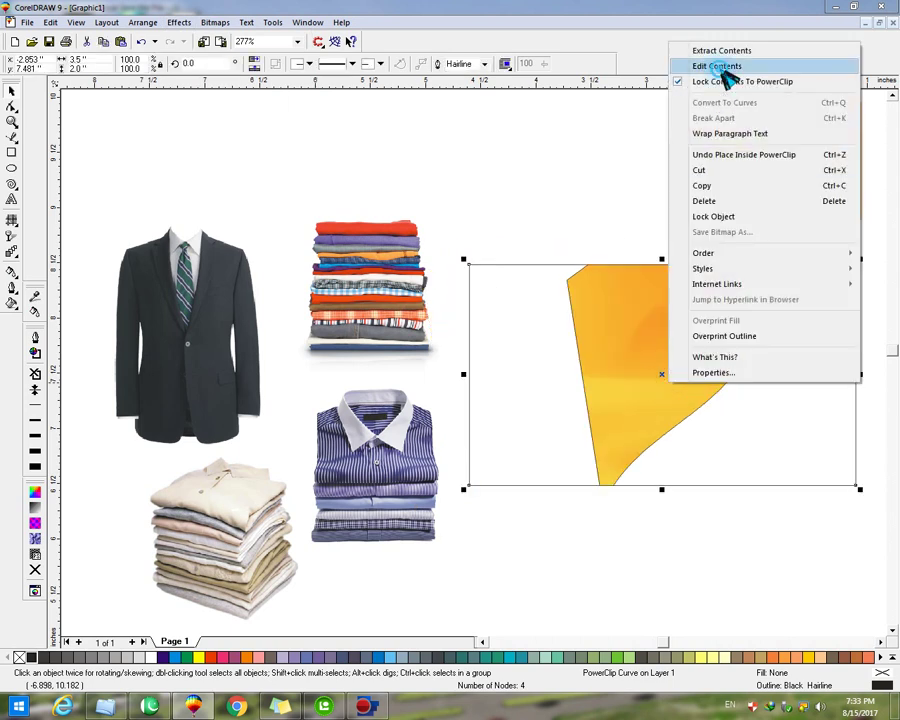
click(727, 66)
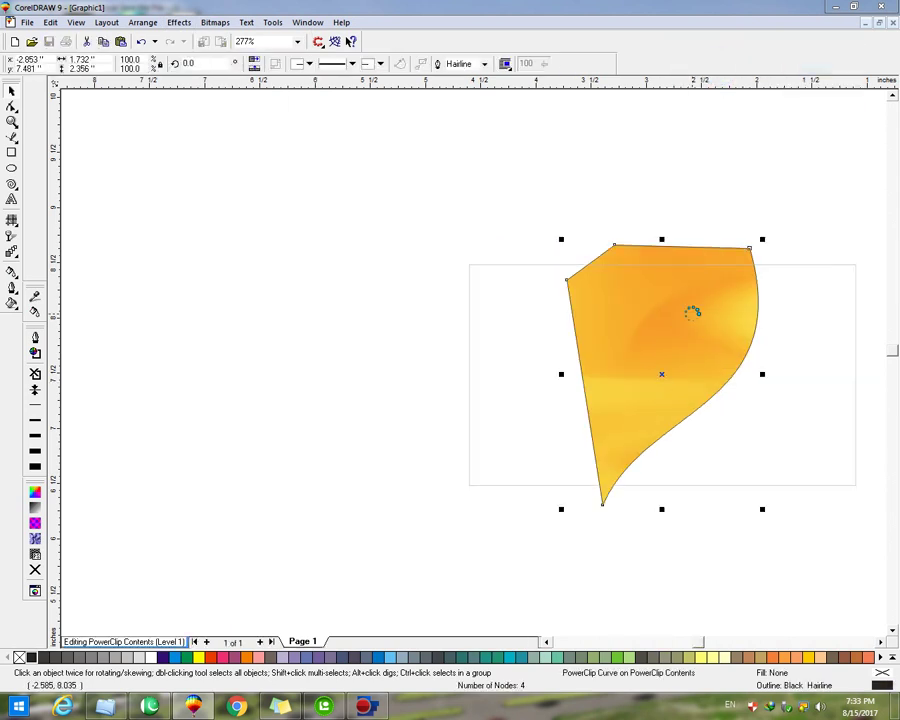
drag(599, 349, 464, 344)
right_click(510, 342)
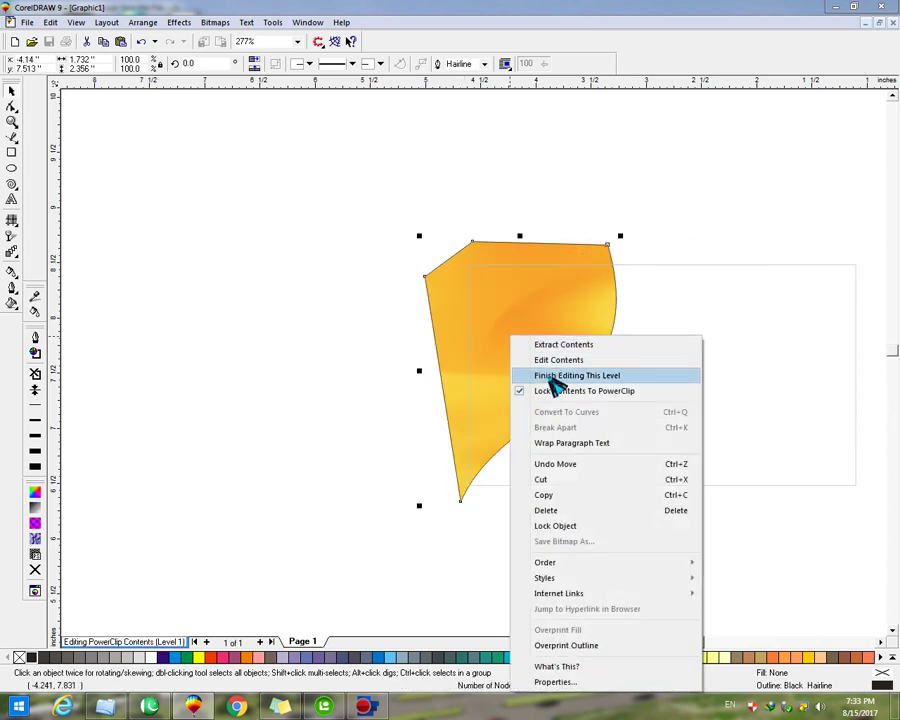
click(540, 372)
Place the orange wave-pattern image inside the card rectangle as a PowerClip.
click(766, 188)
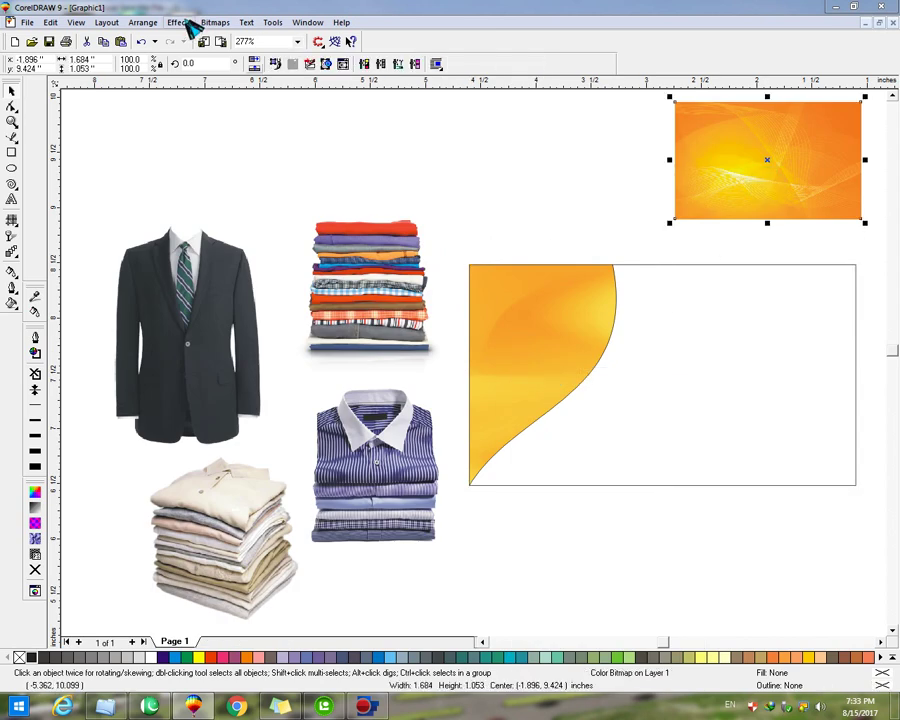
click(179, 22)
mouse_move(256, 132)
click(335, 126)
click(686, 382)
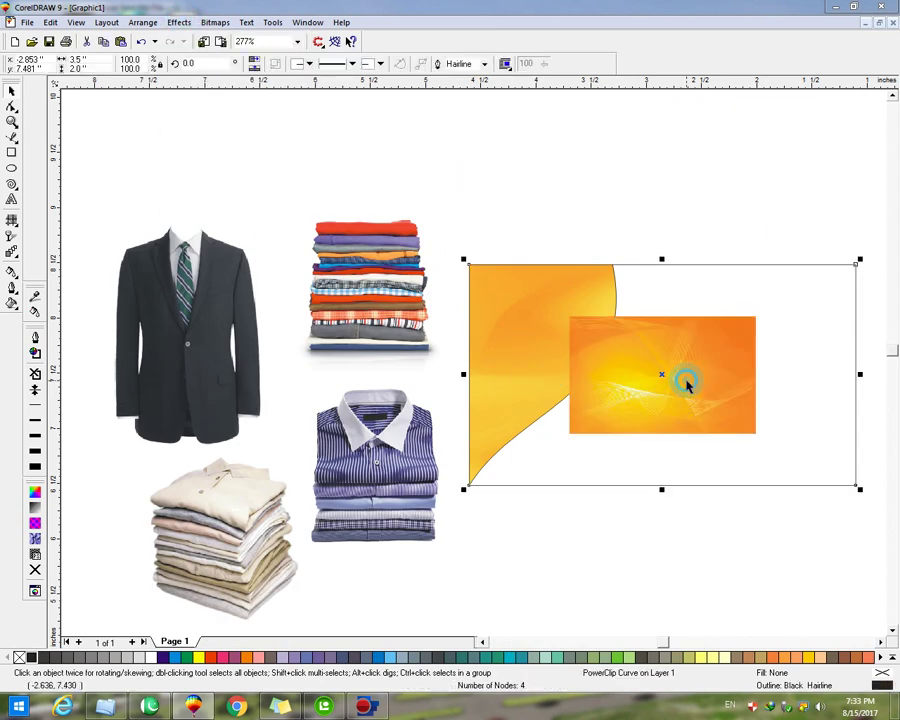
Edit the card's contents and move the wave-pattern image over its upper-right corner.
right_click(686, 382)
click(714, 62)
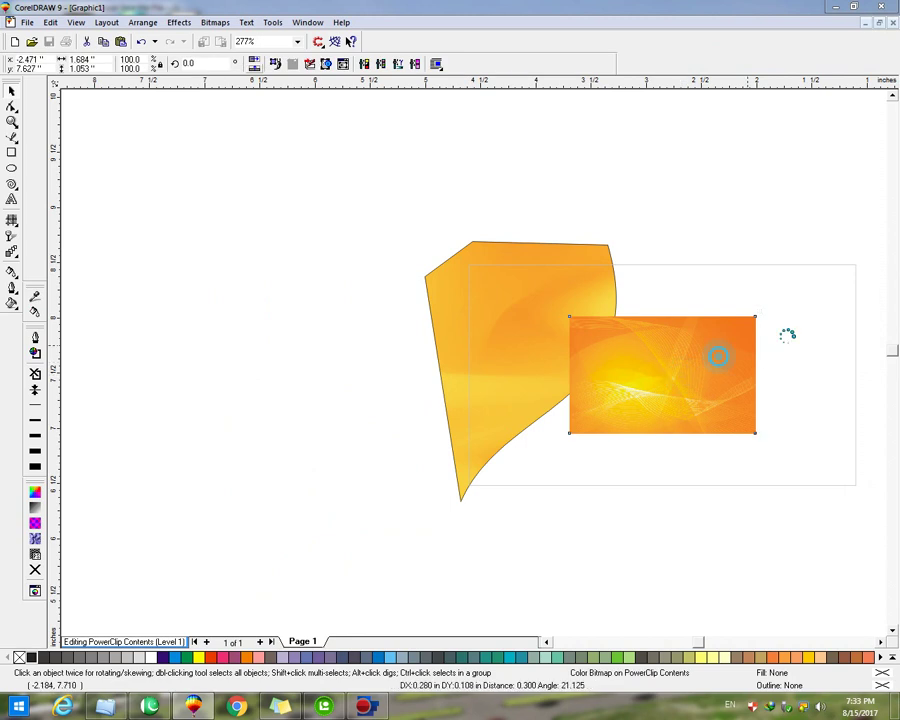
drag(712, 366, 791, 322)
drag(730, 357, 770, 338)
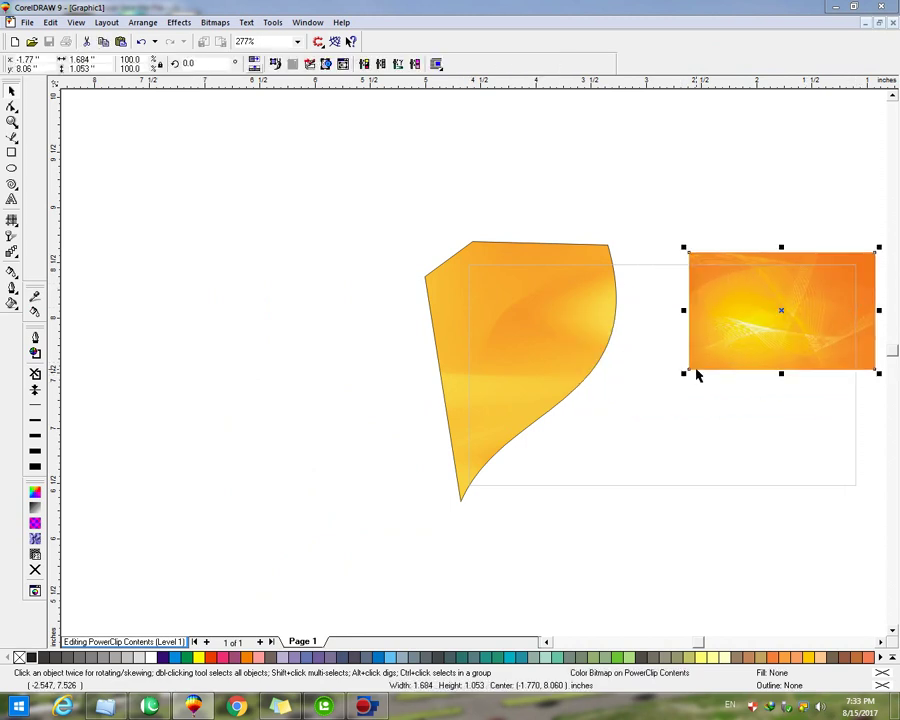
Enlarge a copy of the wave-pattern image to about 3.912 by 2.445 inches and send it to the back of the card's contents.
drag(682, 379, 464, 567)
click(790, 316)
drag(684, 374, 443, 565)
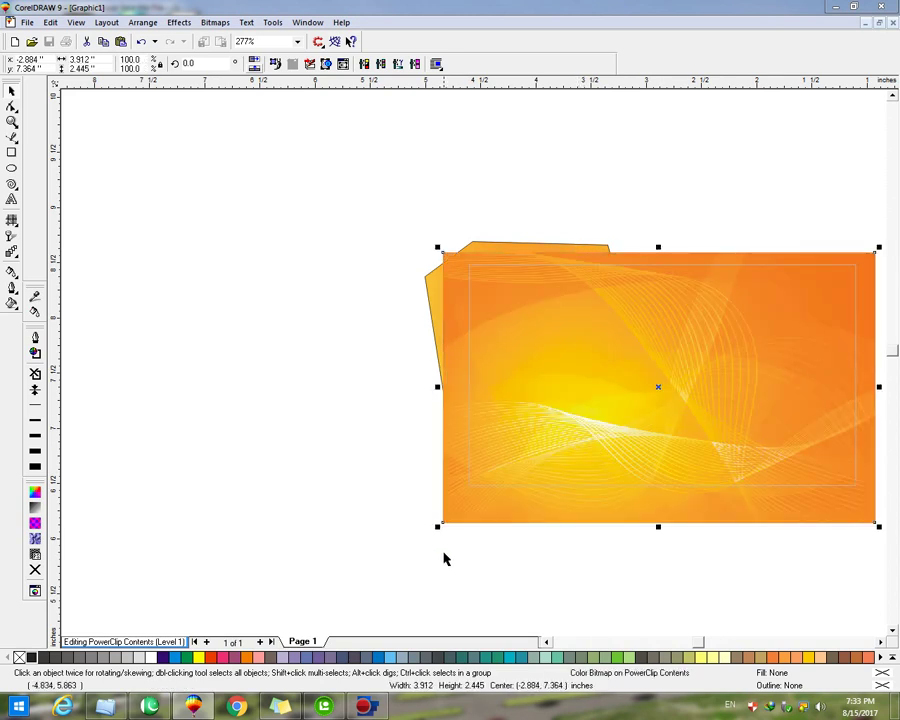
right_click(535, 462)
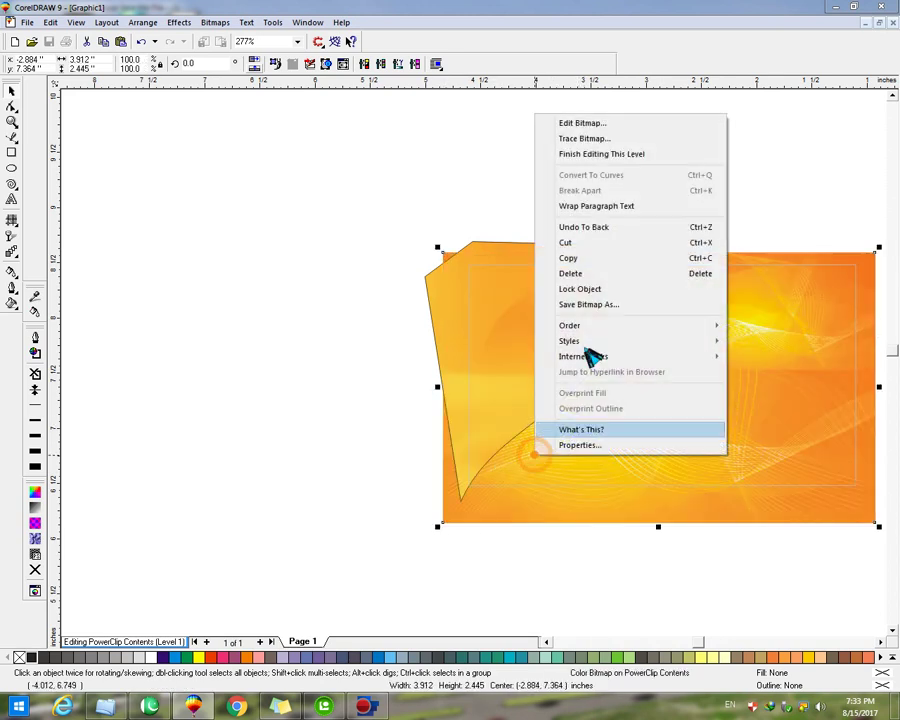
click(576, 157)
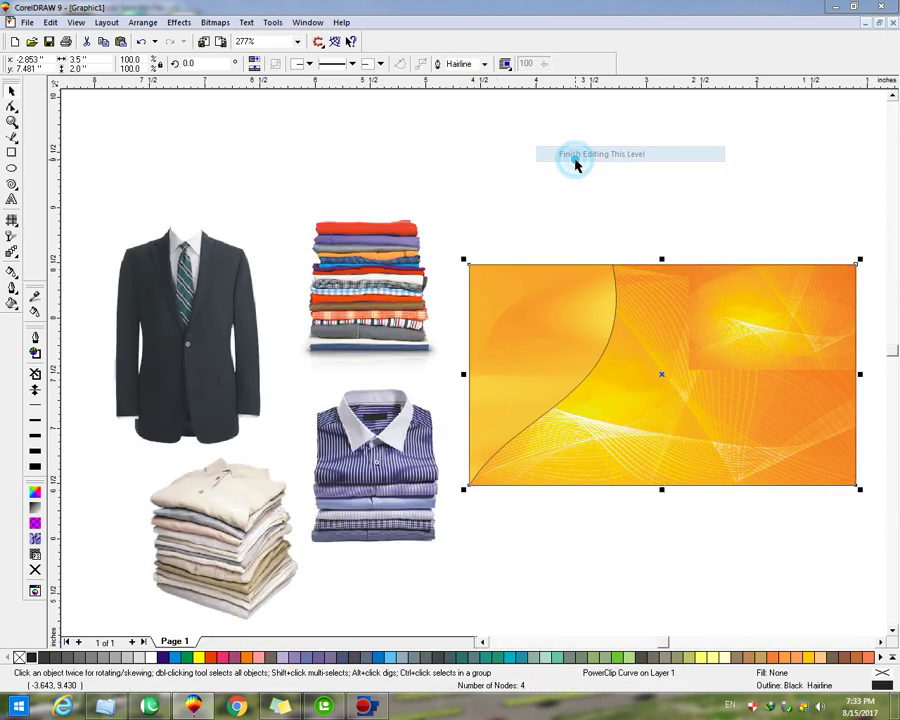
click(458, 191)
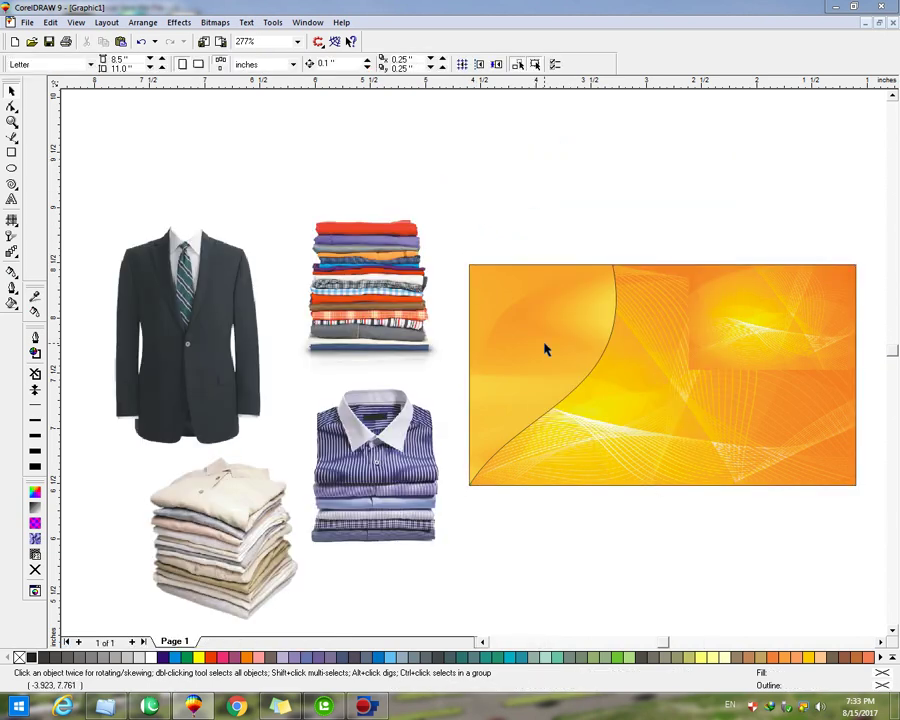
Give the curved shape inside the card a 0.716-point outline with round corners and line caps, behind fill and scaling with the image.
right_click(545, 348)
click(572, 366)
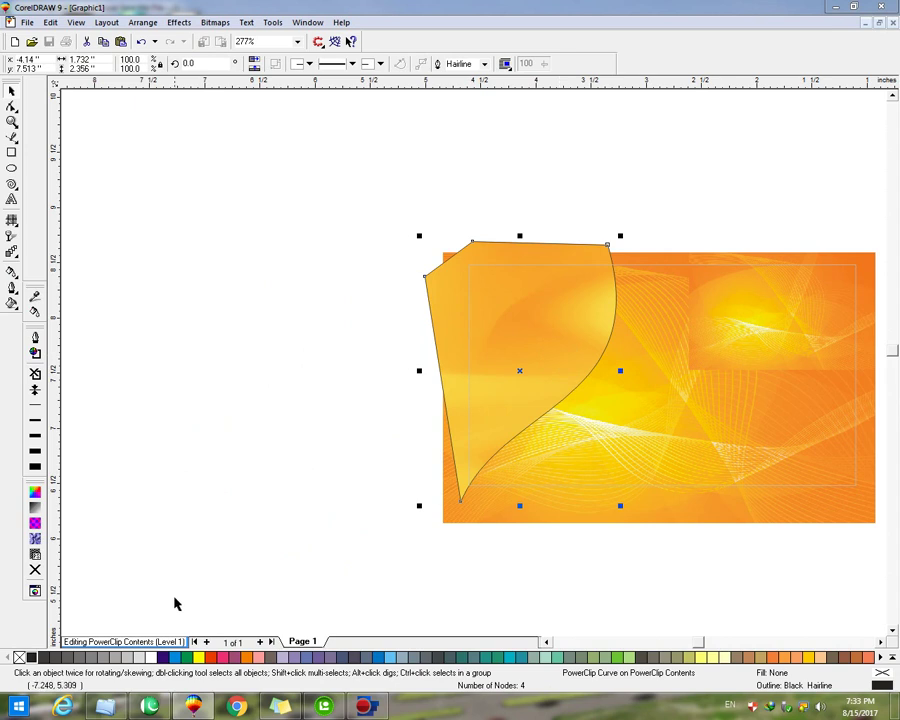
key(F12)
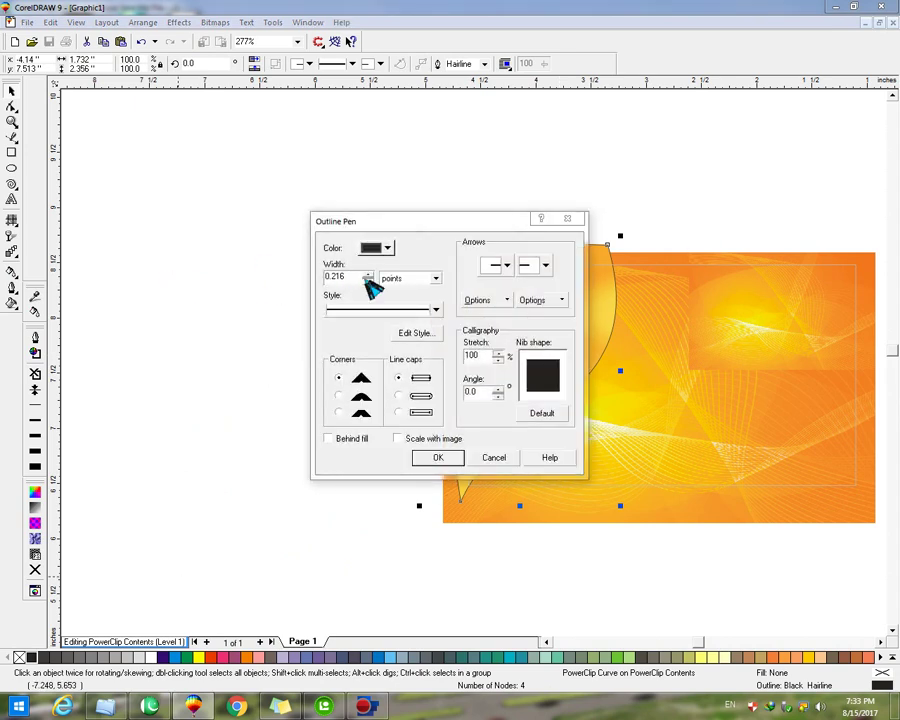
click(368, 274)
click(368, 273)
click(339, 396)
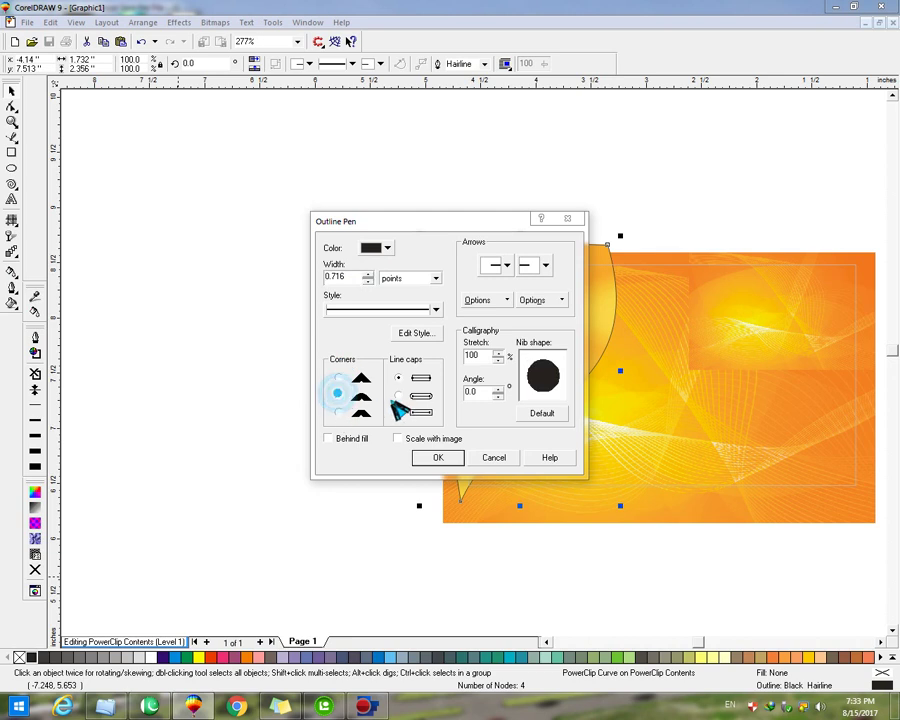
click(398, 395)
click(397, 438)
click(365, 439)
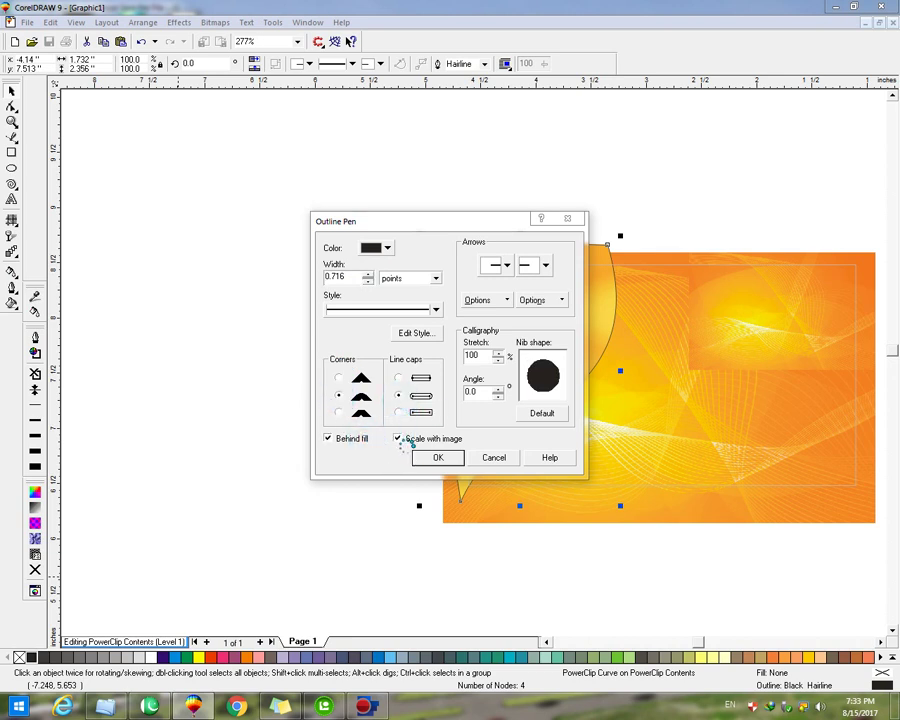
click(425, 457)
Set the curved shape's outline width to 1.5 points.
key(F12)
double_click(345, 277)
key(BackSpace)
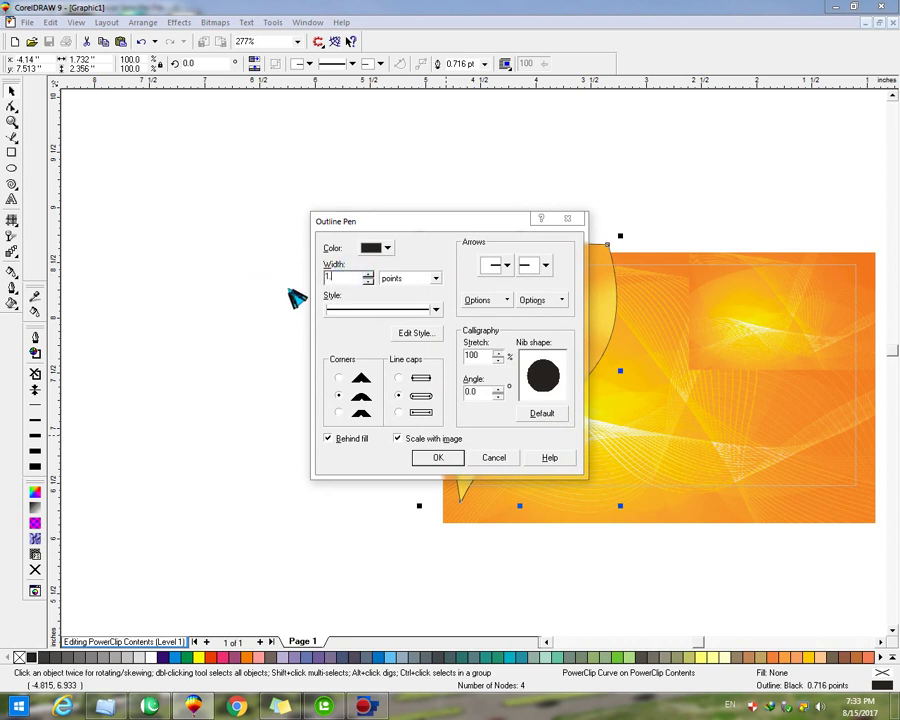
text(1.5)
key(Return)
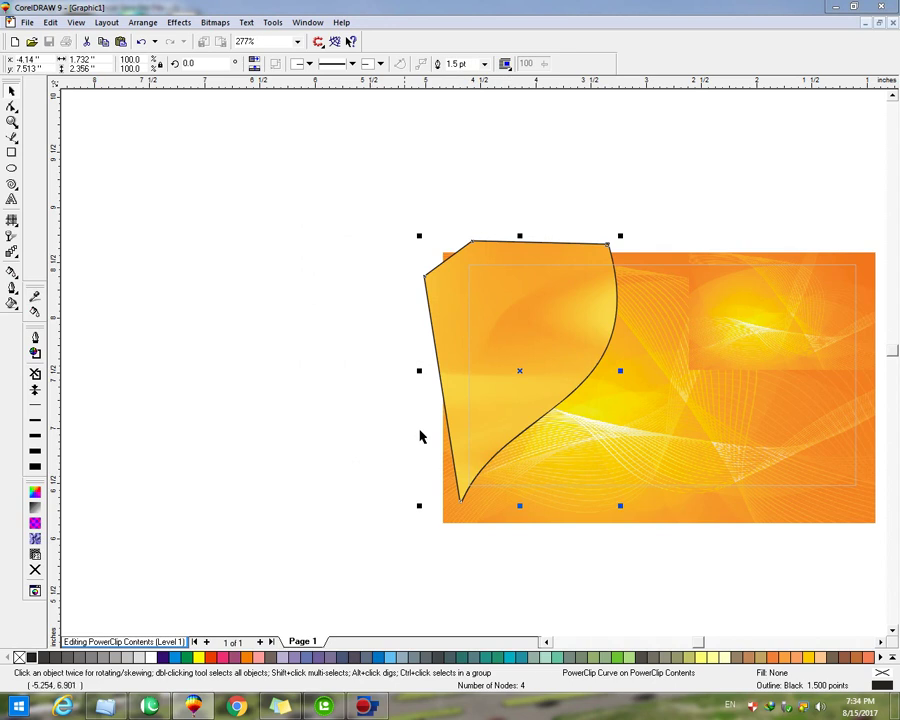
Make a copy of the curved shape shifted slightly right, undo its extra nudge, and send it to the back.
drag(520, 373, 523, 373)
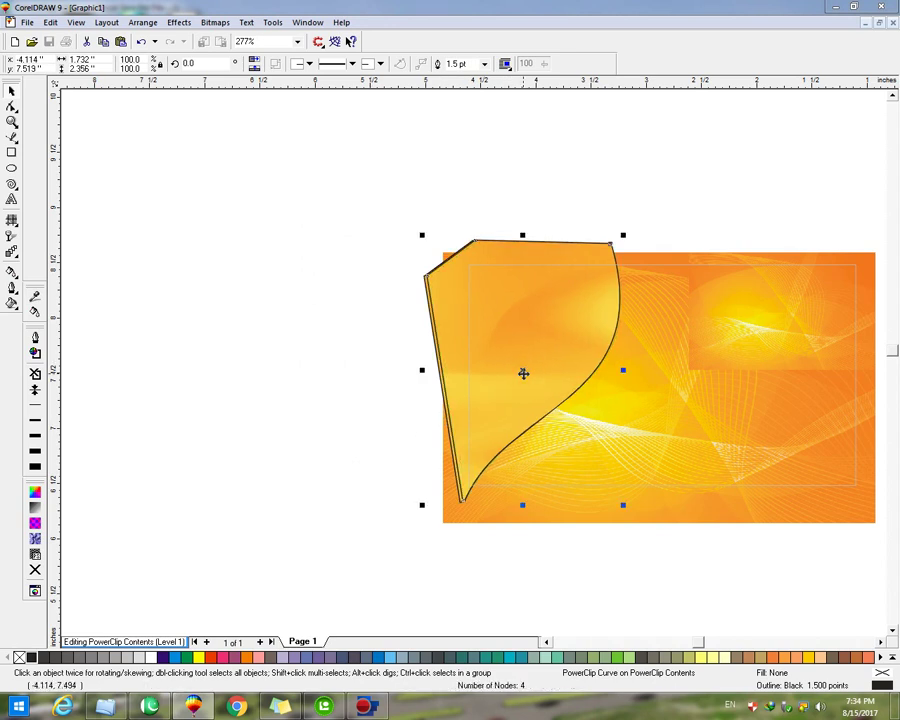
key(KP_Add)
key(Right)
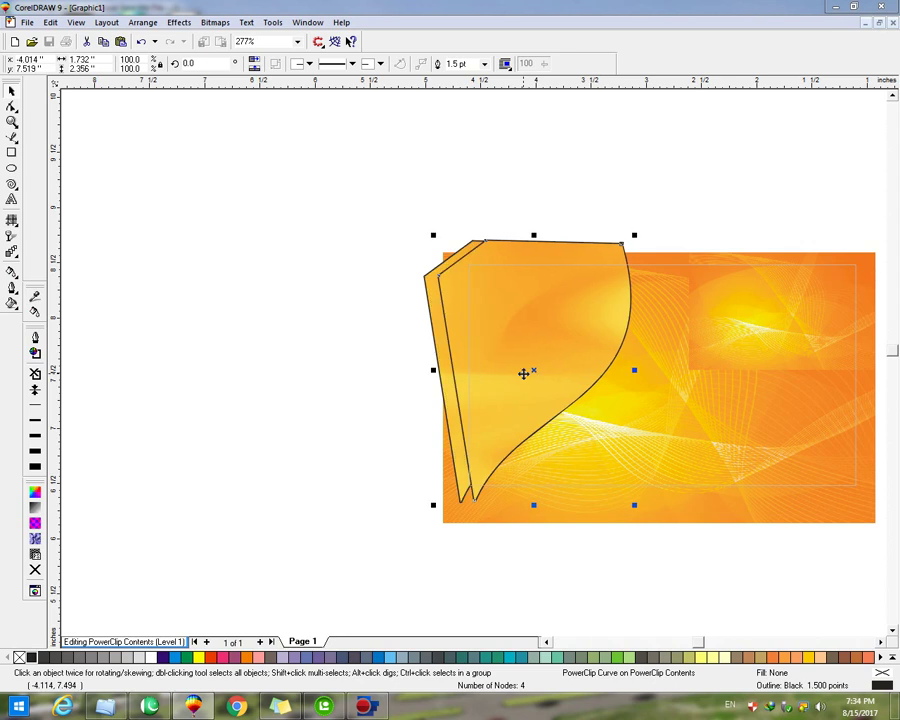
key(ctrl+z)
key(ctrl+z)
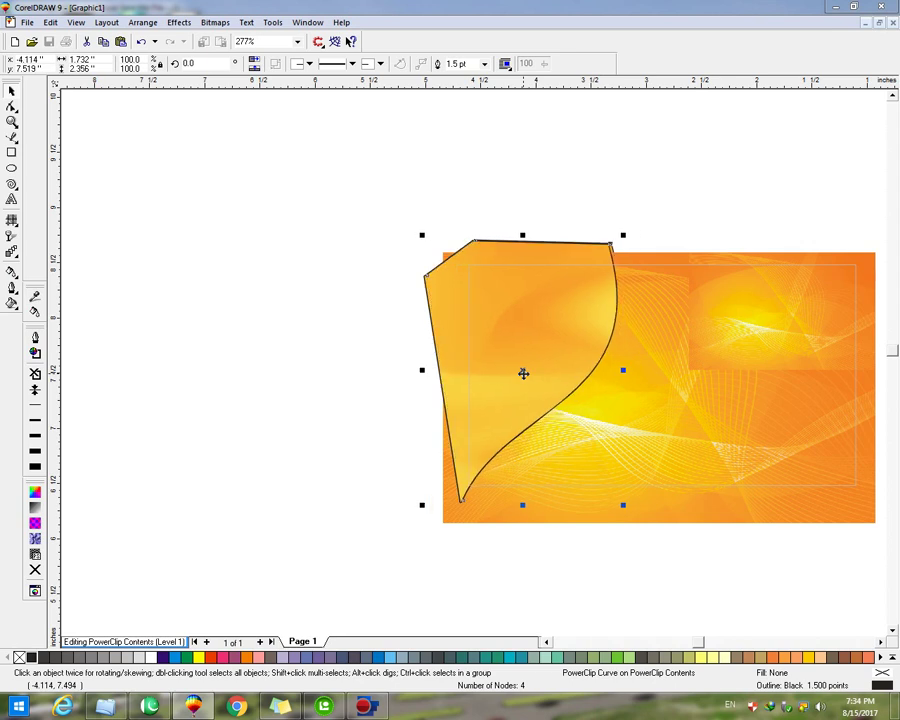
right_click(523, 356)
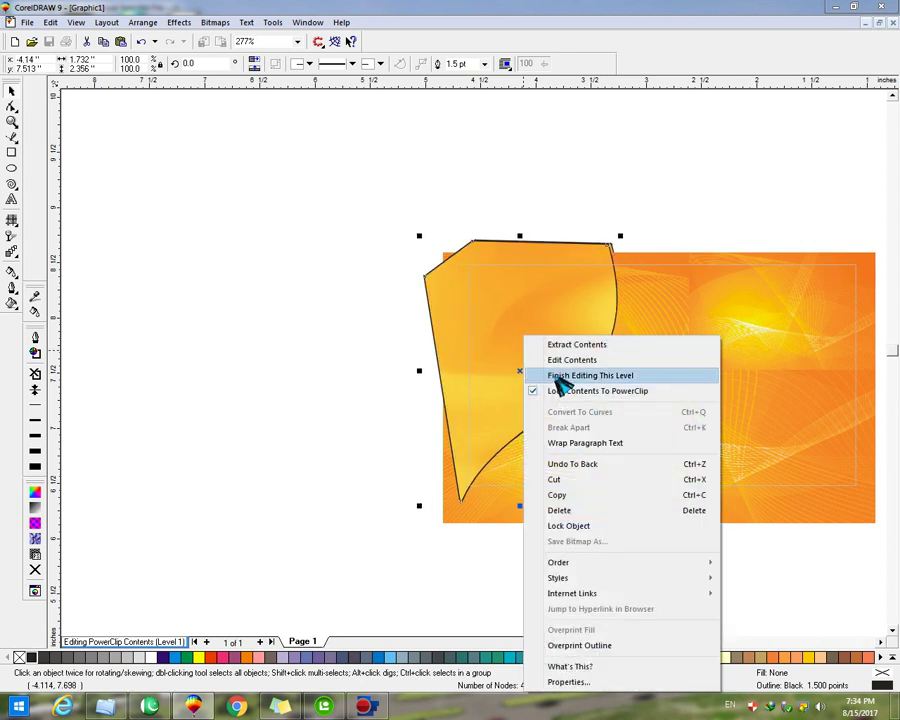
click(565, 374)
Remove the outline from the card rectangle.
click(494, 210)
click(543, 366)
right_click(20, 658)
click(458, 155)
Place the image of the multicoloured folded clothes stack inside the card as a PowerClip.
click(376, 273)
click(183, 23)
mouse_move(235, 129)
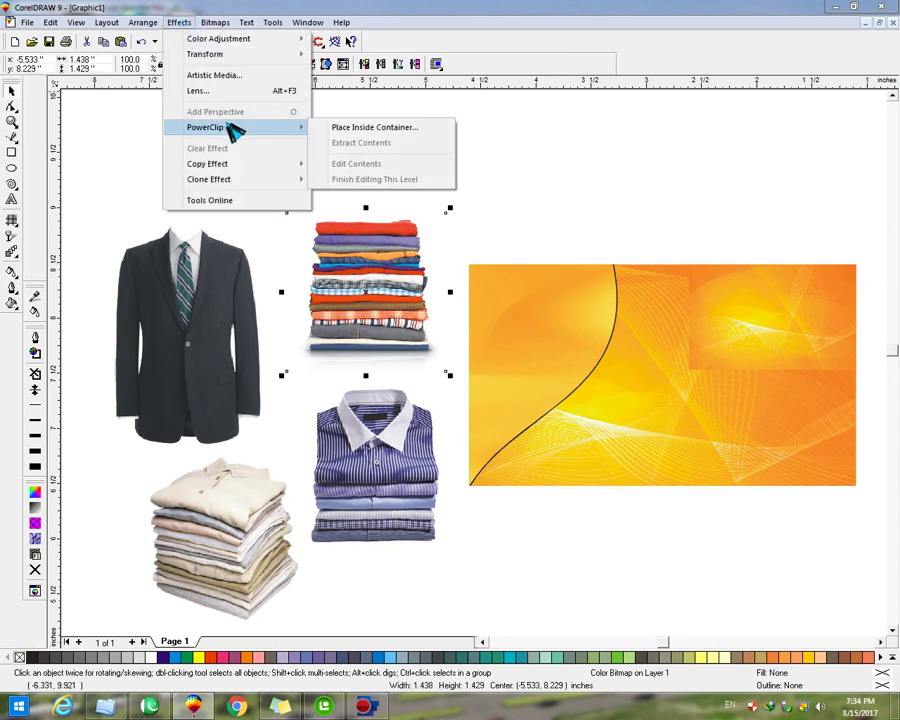
click(341, 125)
click(520, 292)
Edit the card's contents, shrinking the multicoloured clothes stack and positioning it in the lower-left area of the curved shape.
right_click(520, 290)
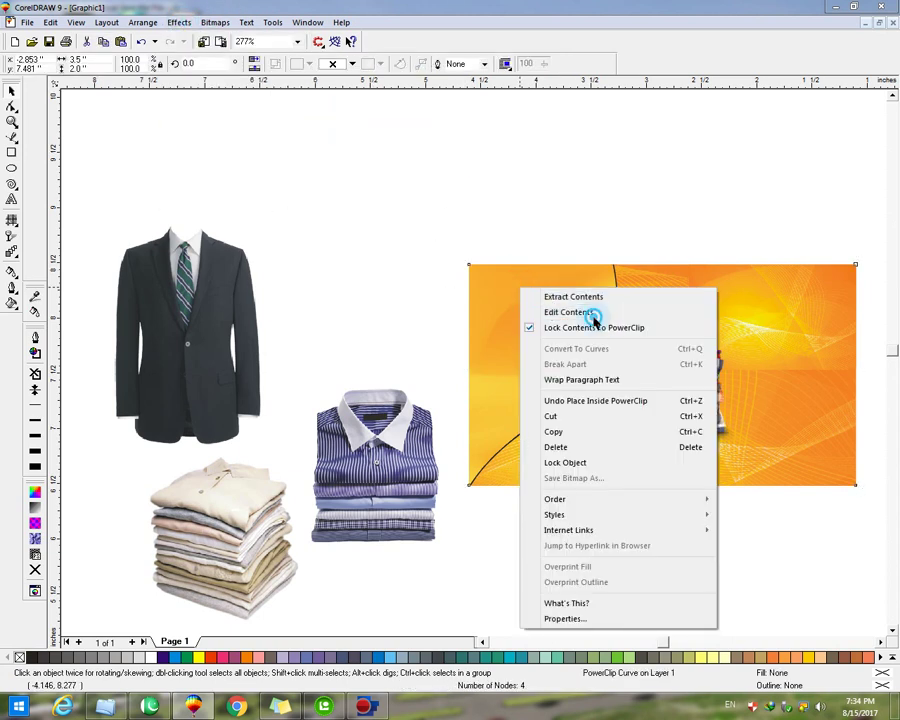
click(568, 312)
drag(746, 291, 497, 423)
mouse_move(516, 381)
mouse_down()
mouse_move(541, 357)
mouse_move(502, 392)
mouse_move(513, 392)
mouse_up()
right_click(513, 392)
click(566, 86)
Place the dark suit image inside the card as a PowerClip.
click(205, 322)
click(179, 22)
mouse_move(195, 126)
click(355, 124)
click(452, 386)
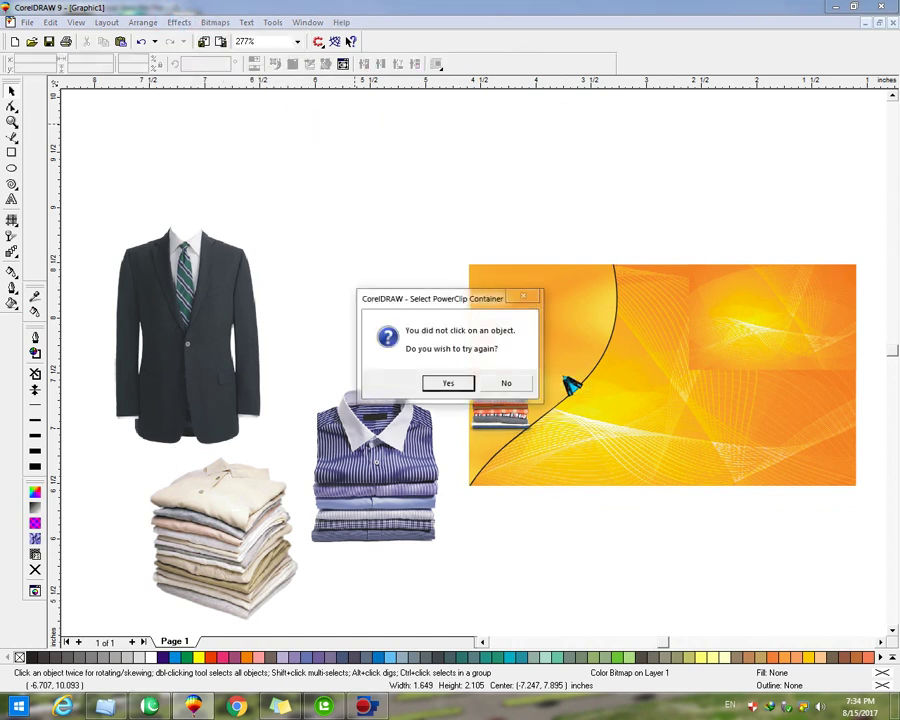
click(448, 384)
click(545, 315)
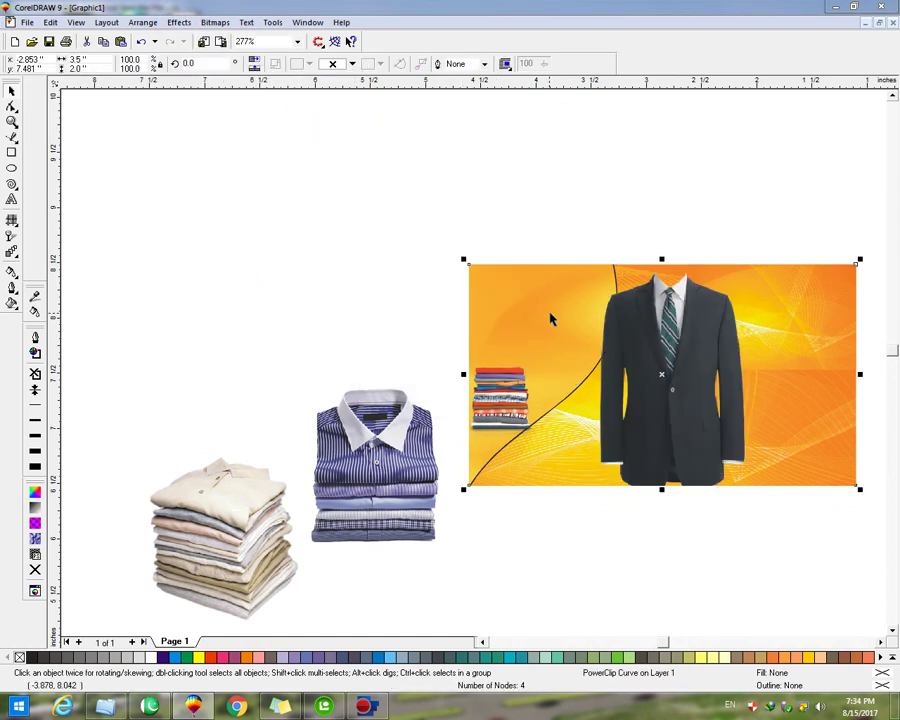
Edit the card's contents and shrink the suit to a small figure beside the clothes stack, undoing the accidental change to the curved shape.
right_click(550, 315)
click(605, 338)
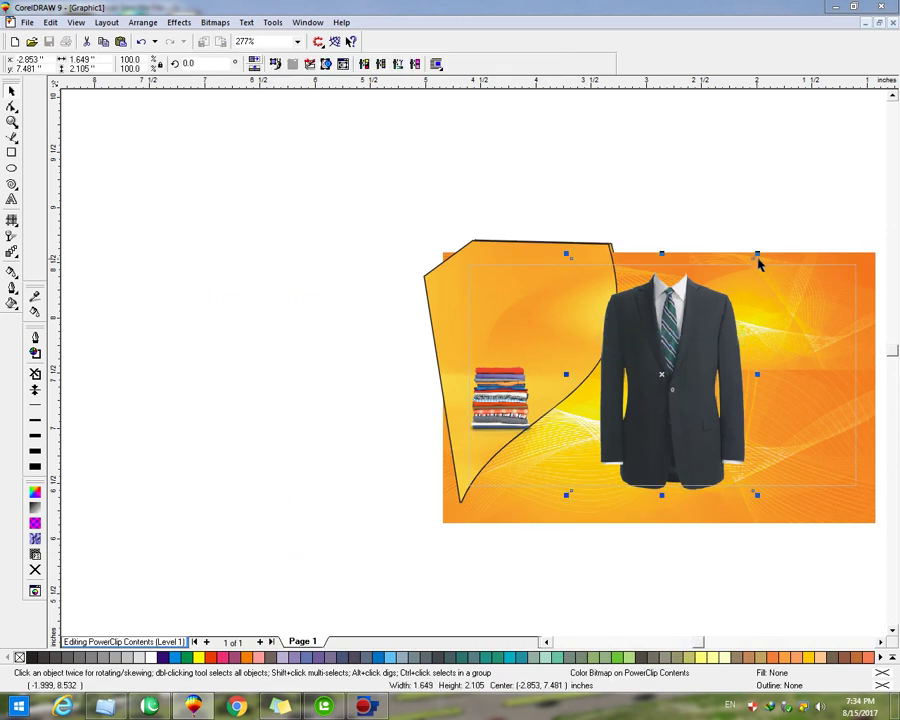
drag(760, 256, 552, 400)
click(545, 362)
key(ctrl+z)
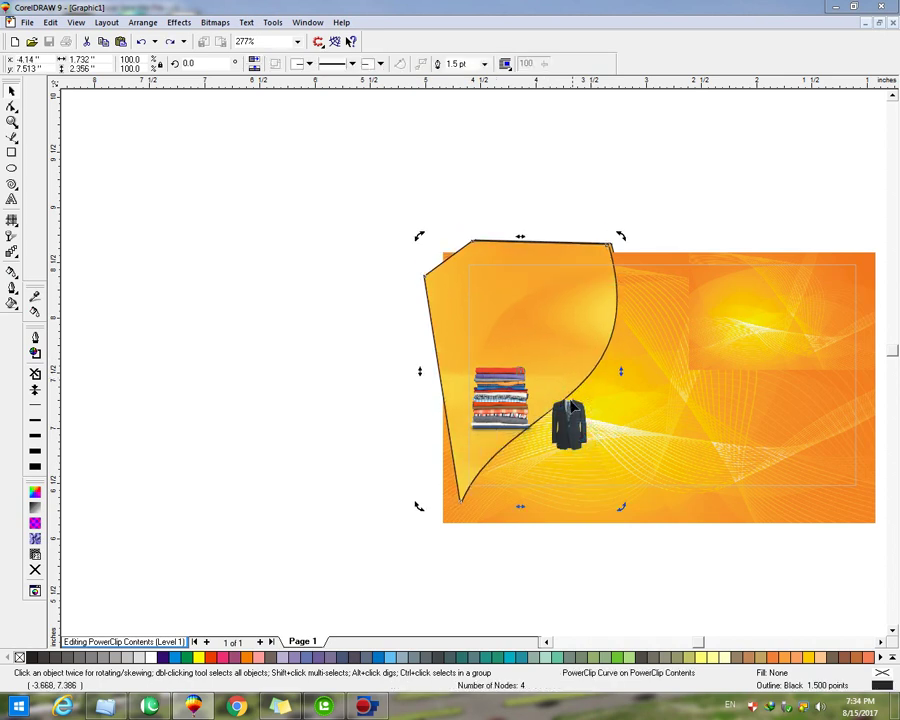
Move the suit up onto the curved shape beside the clothes stack and enlarge it to about 0.776 by 0.99 inches.
click(577, 411)
key(Up)
key(Up)
key(Up)
key(Left)
key(Left)
key(Up)
drag(573, 343, 614, 291)
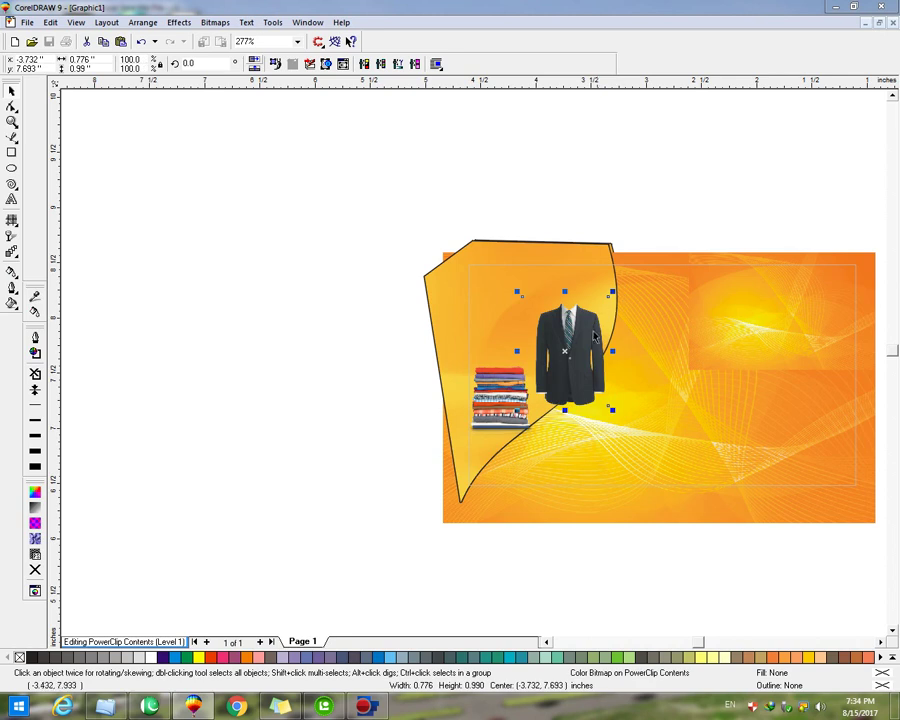
Nudge the suit slightly up and left on the curved shape and finish editing the card's contents.
key(Left)
key(Up)
key(Left)
key(Right)
key(Right)
key(Left)
drag(573, 341, 581, 341)
right_click(579, 339)
click(604, 374)
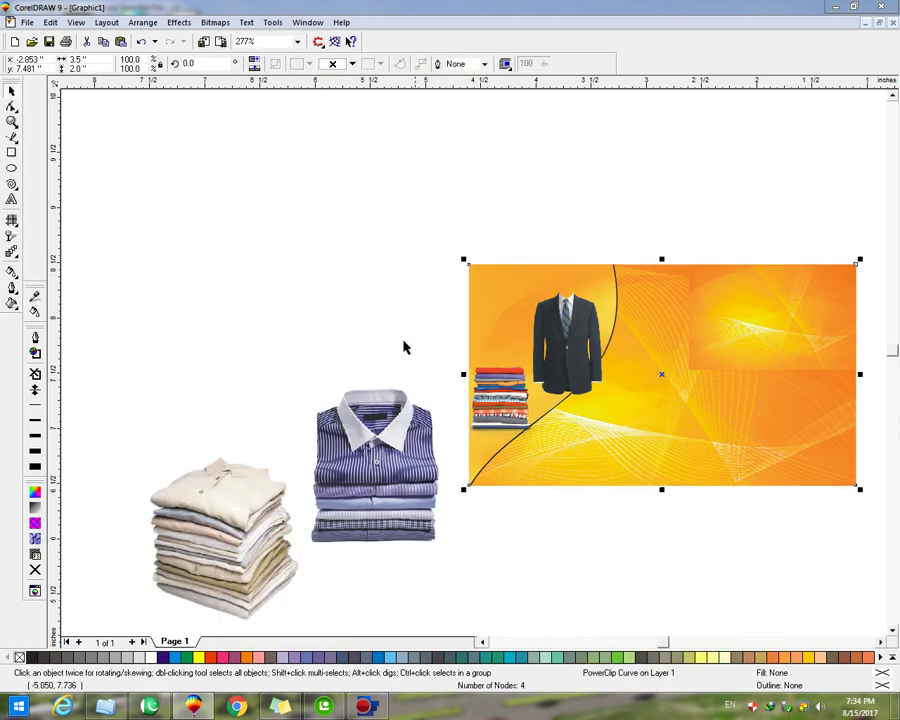
Reopen the card's contents, undo the suit's moves and resizes back to its original large size, and finish editing.
ctrl+click(540, 347)
right_click(556, 321)
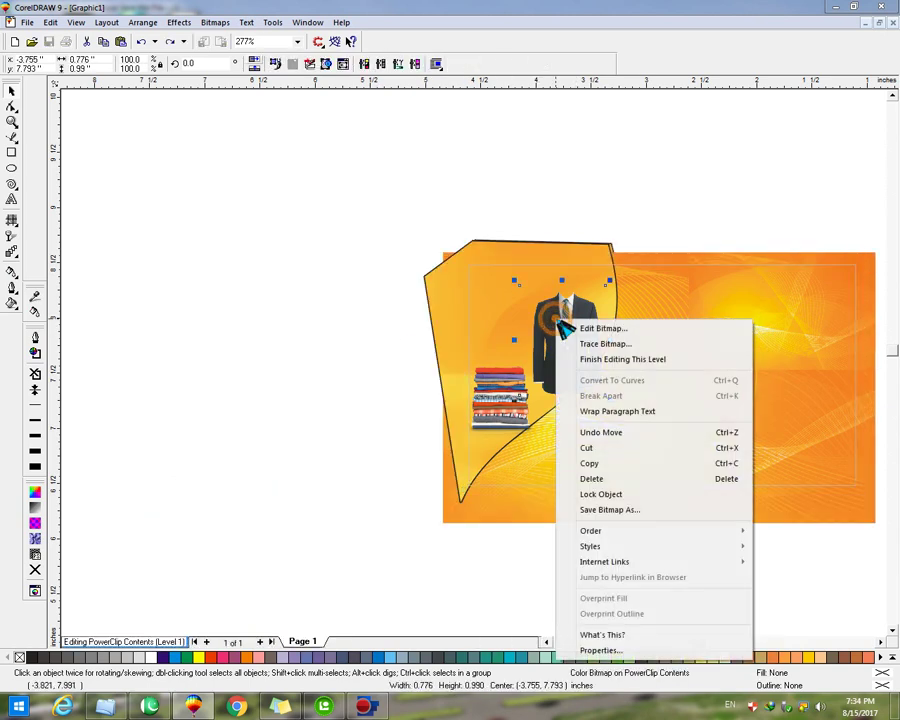
click(321, 292)
key(ctrl+z)
key(ctrl+z)
key(ctrl+z)
key(ctrl+z)
key(ctrl+z)
key(ctrl+z)
key(ctrl+z)
key(ctrl+z)
key(ctrl+z)
key(ctrl+z)
key(ctrl+z)
key(ctrl+z)
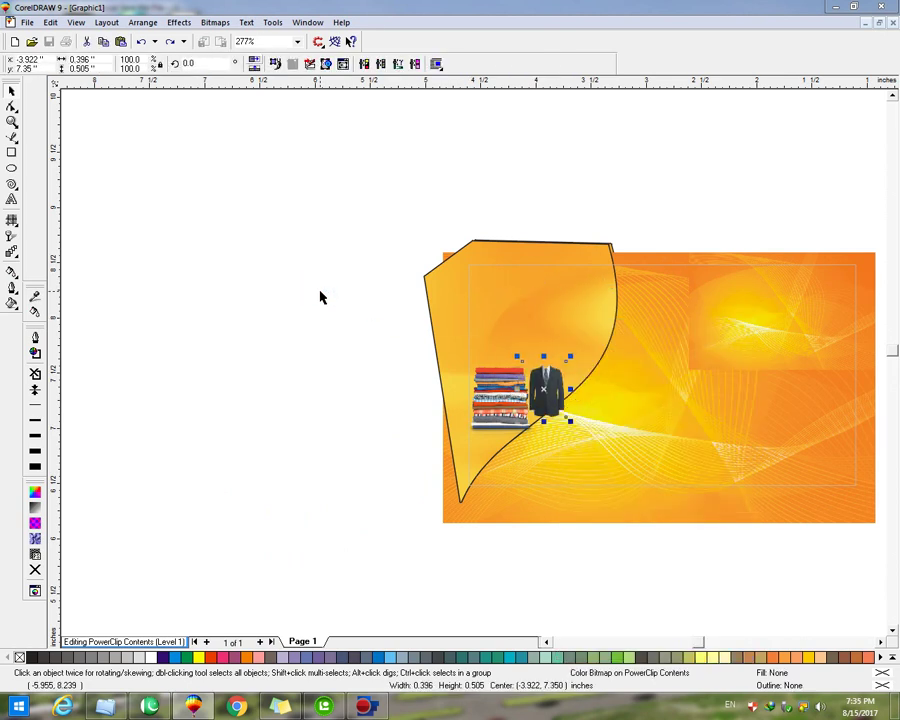
key(ctrl+z)
key(ctrl+z)
key(ctrl+z)
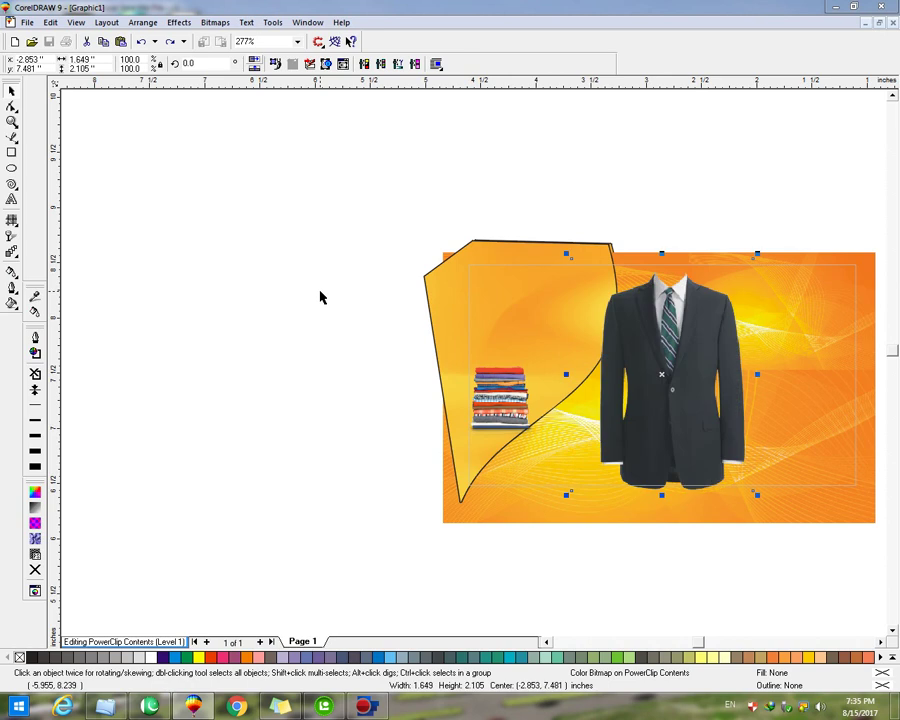
click(678, 380)
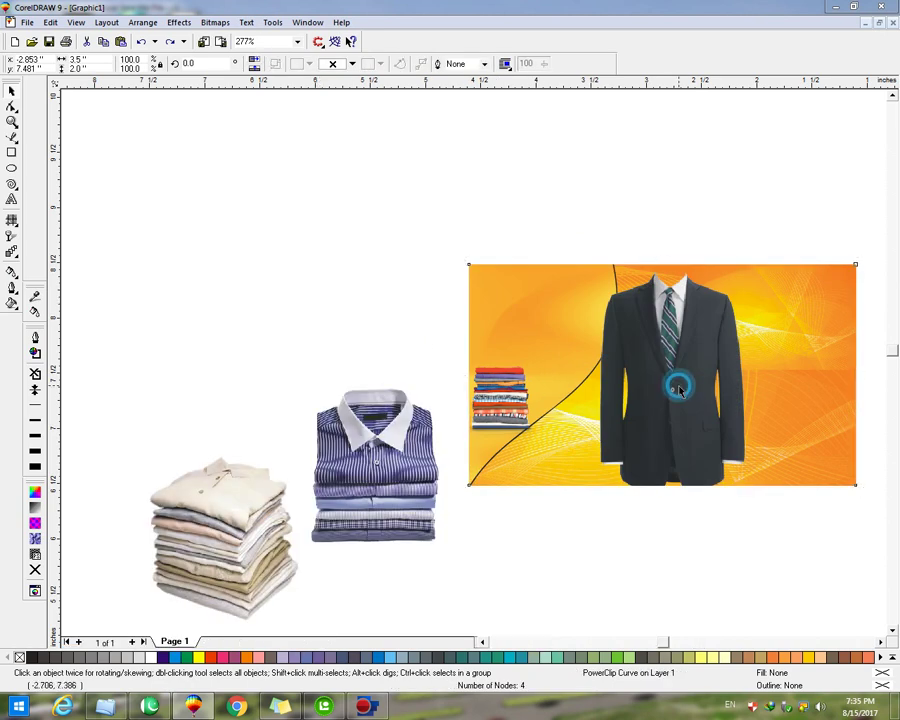
Edit the card's contents, shrinking the suit to about 0.789 by 1.007 inches and moving it to the top of the curved shape.
right_click(663, 347)
click(686, 368)
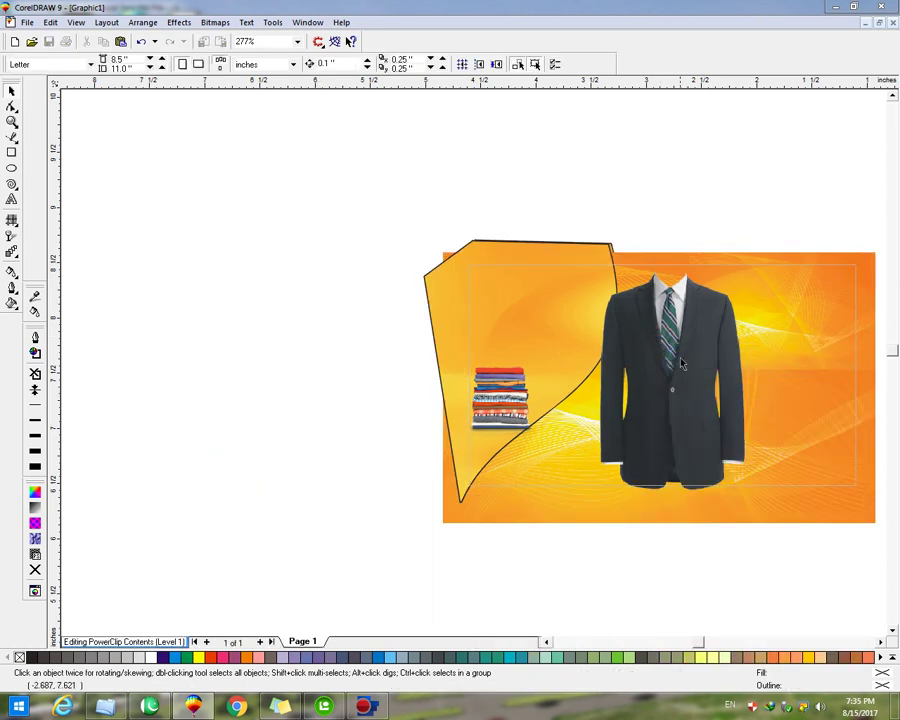
drag(758, 251, 672, 366)
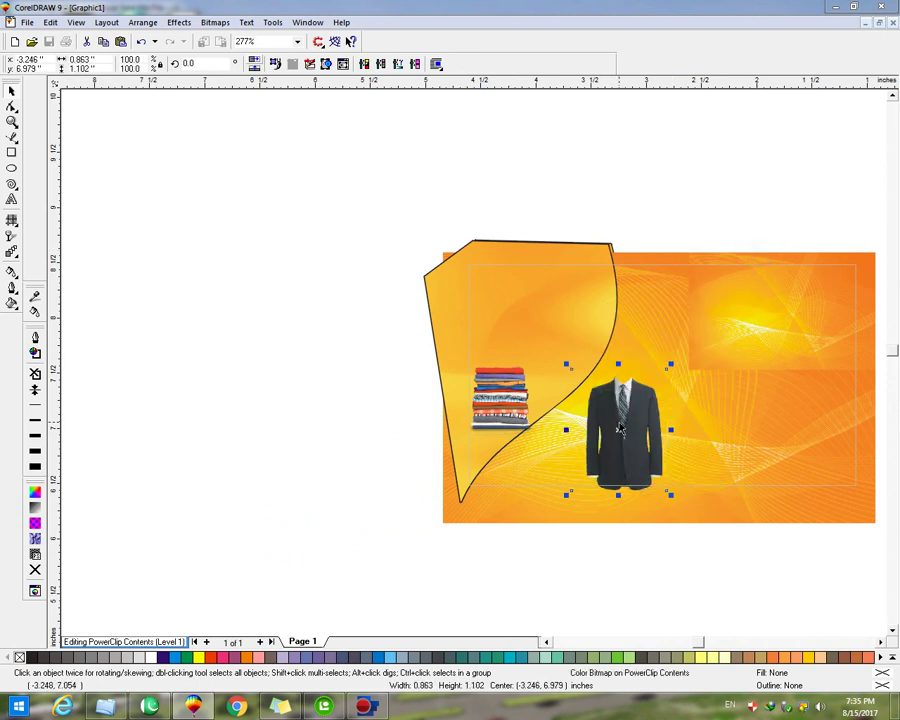
drag(600, 404, 544, 303)
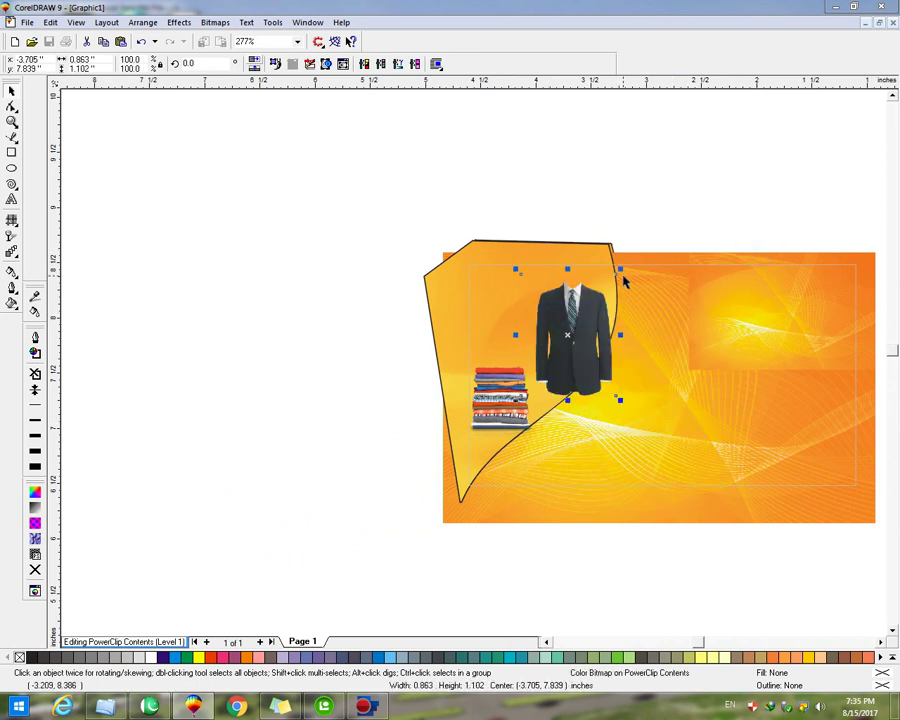
drag(622, 270, 594, 296)
drag(566, 340, 600, 292)
drag(568, 350, 507, 381)
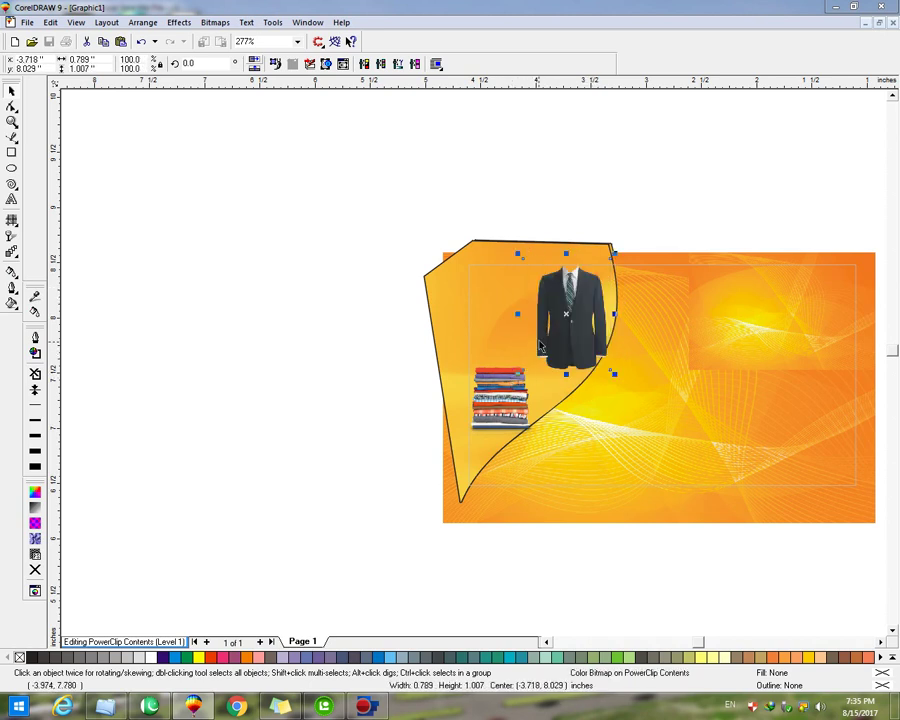
right_click(542, 312)
click(594, 355)
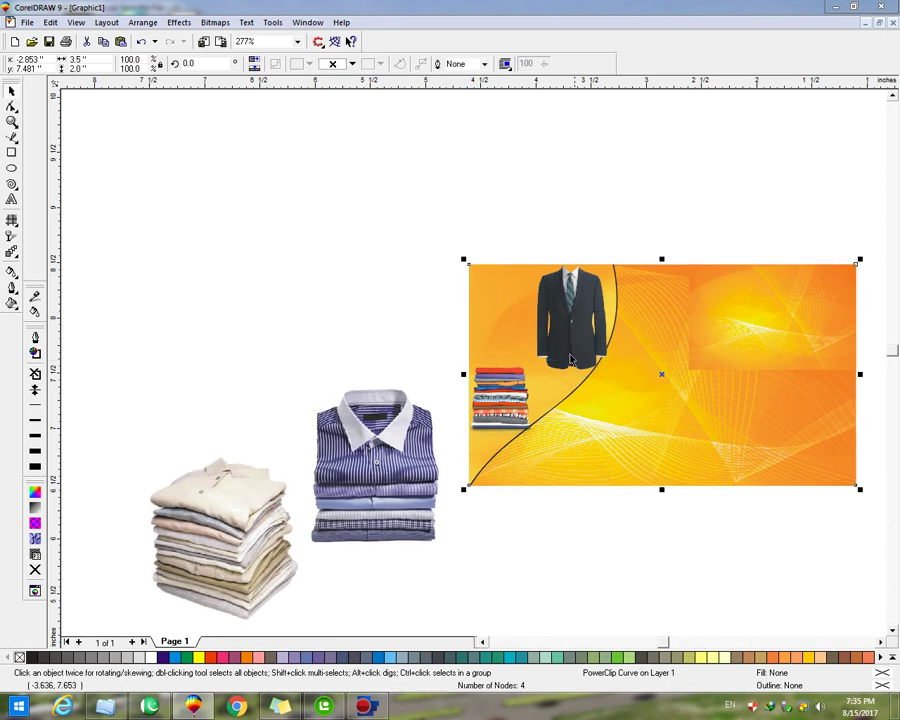
Edit the card's contents again, enlarging the suit to about 0.843 by 1.077 inches and shifting it left, away from the curve.
right_click(578, 318)
click(590, 339)
click(583, 340)
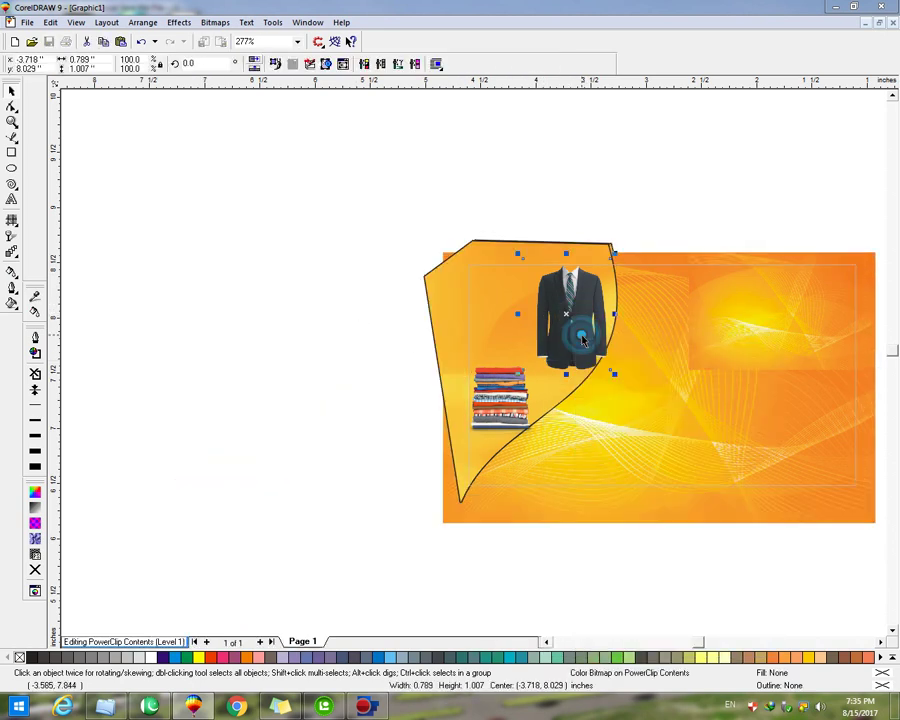
key(Left)
mouse_move(567, 333)
mouse_down()
mouse_move(576, 333)
mouse_move(566, 342)
mouse_up()
drag(603, 261, 610, 255)
click(619, 258)
drag(576, 333, 573, 328)
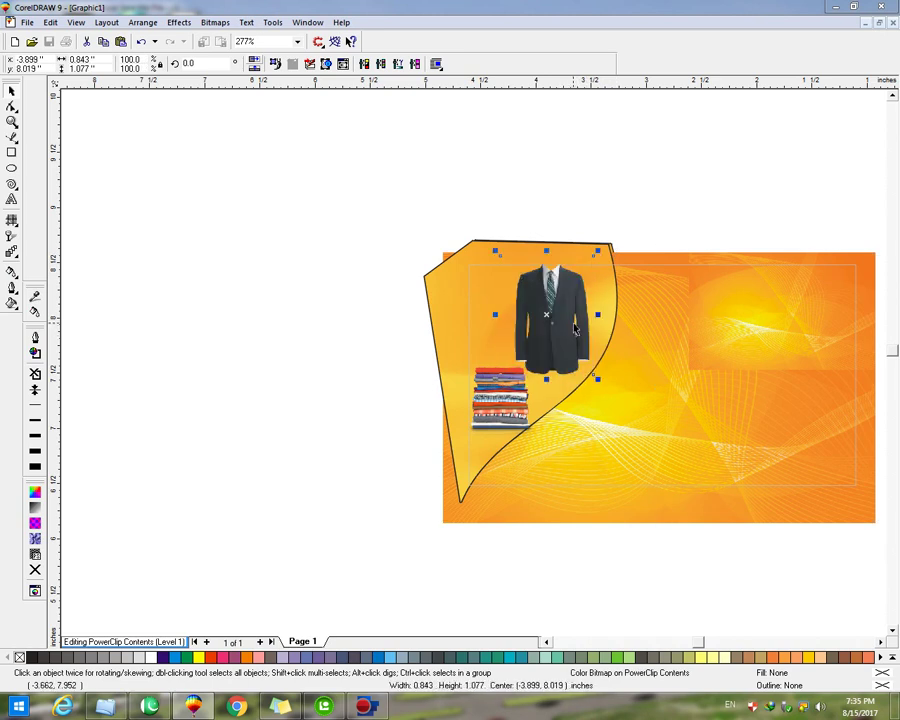
right_click(575, 328)
click(600, 362)
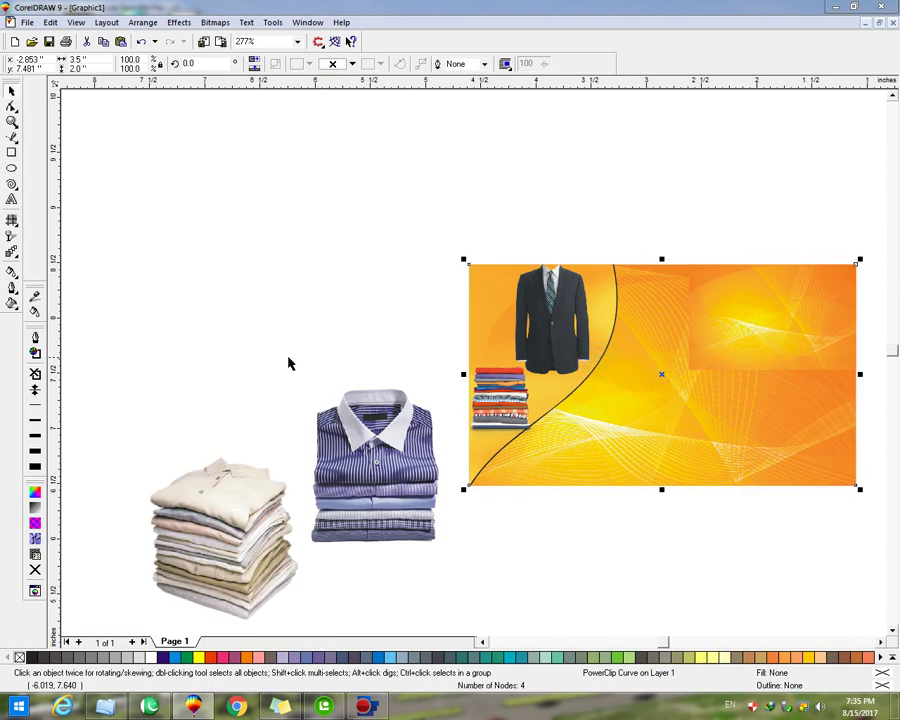
Shrink the striped shirts to about 0.402 by 0.488 inches in the card's upper-left corner, and the cream stack to about 0.311 inches square below them.
click(361, 462)
drag(445, 381, 490, 310)
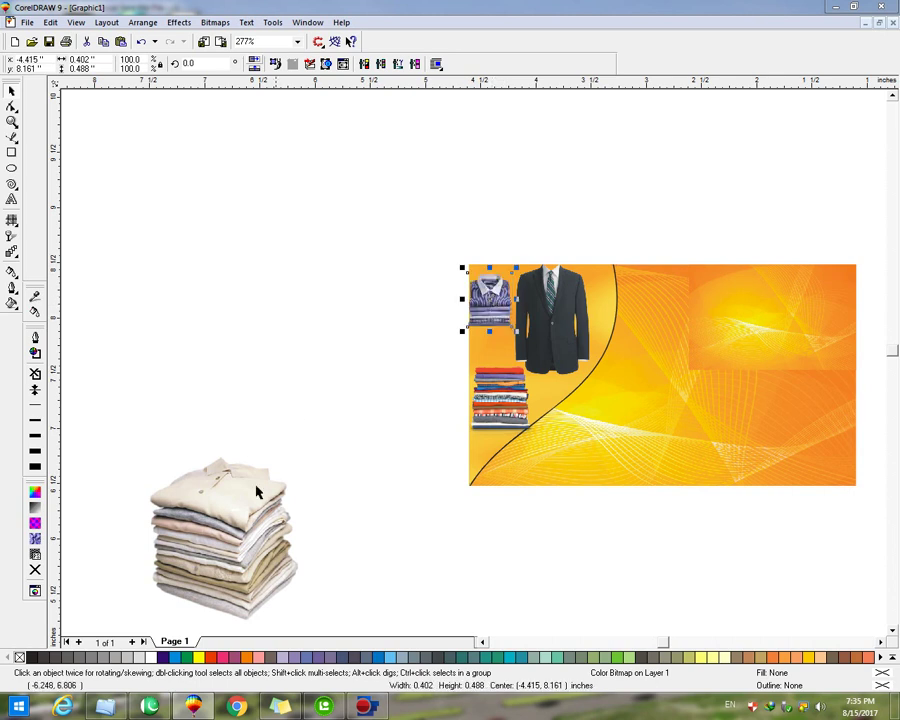
click(286, 476)
drag(314, 447, 484, 352)
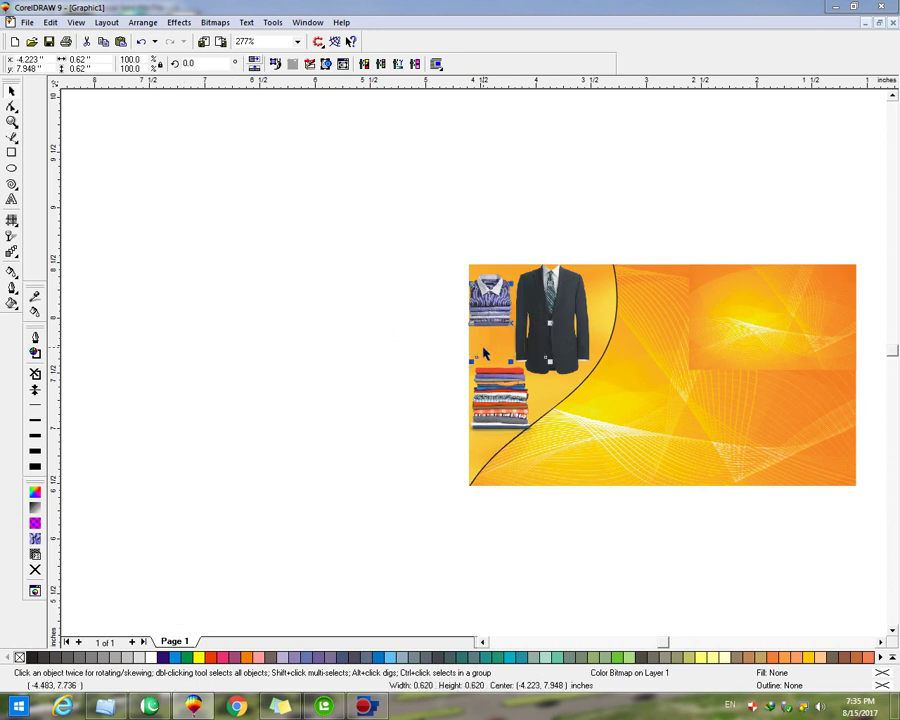
drag(562, 270, 505, 344)
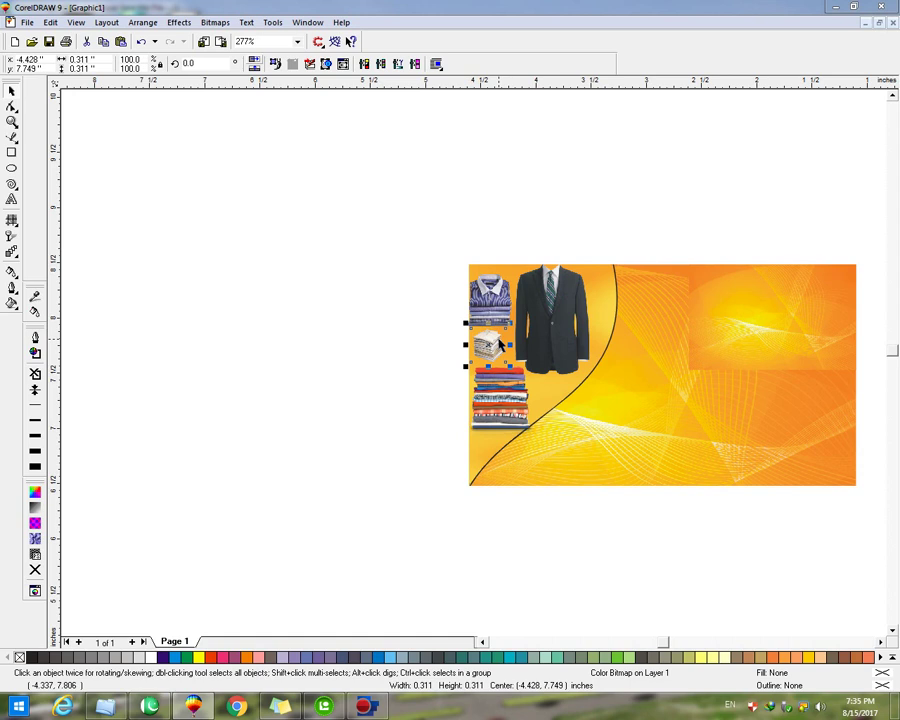
Edit the card's contents, shrinking the suit and moving it right, closer to the curved edge.
key(F4)
right_click(271, 257)
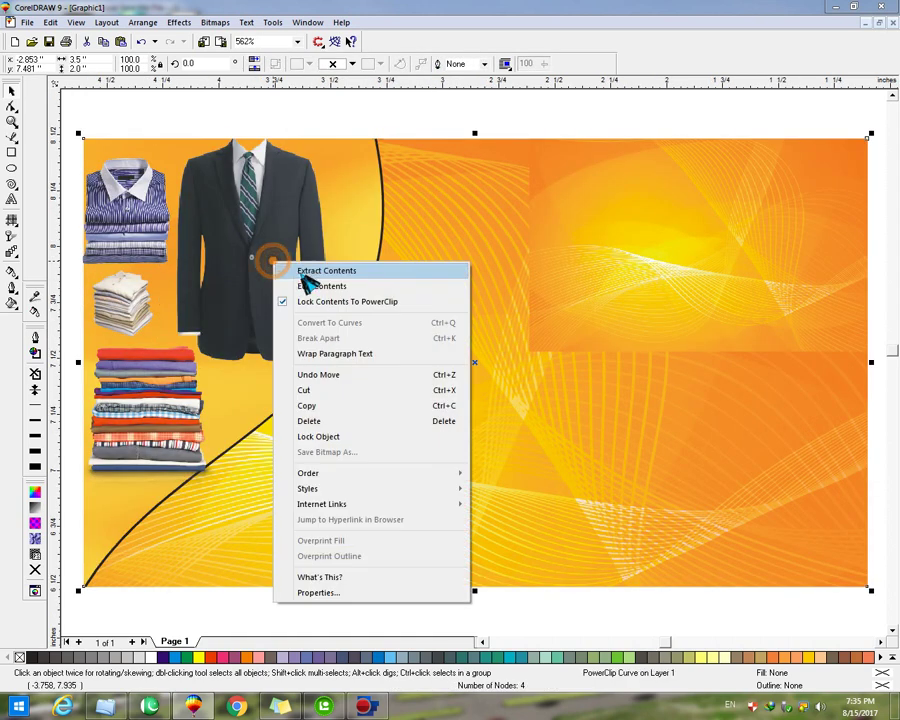
click(301, 284)
click(297, 248)
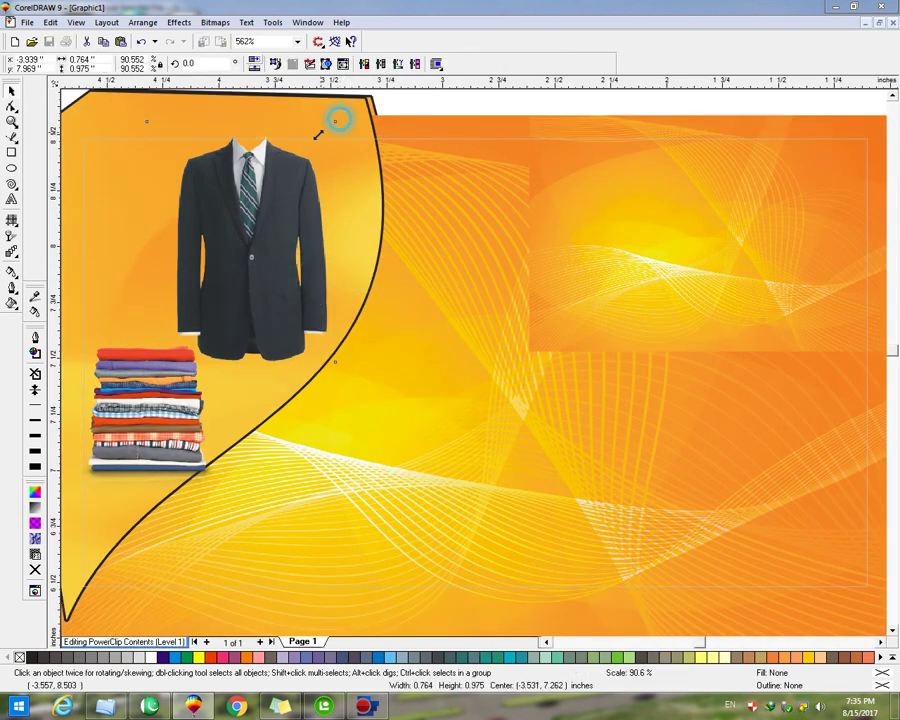
drag(337, 119, 307, 153)
drag(262, 226, 317, 219)
right_click(314, 216)
click(344, 249)
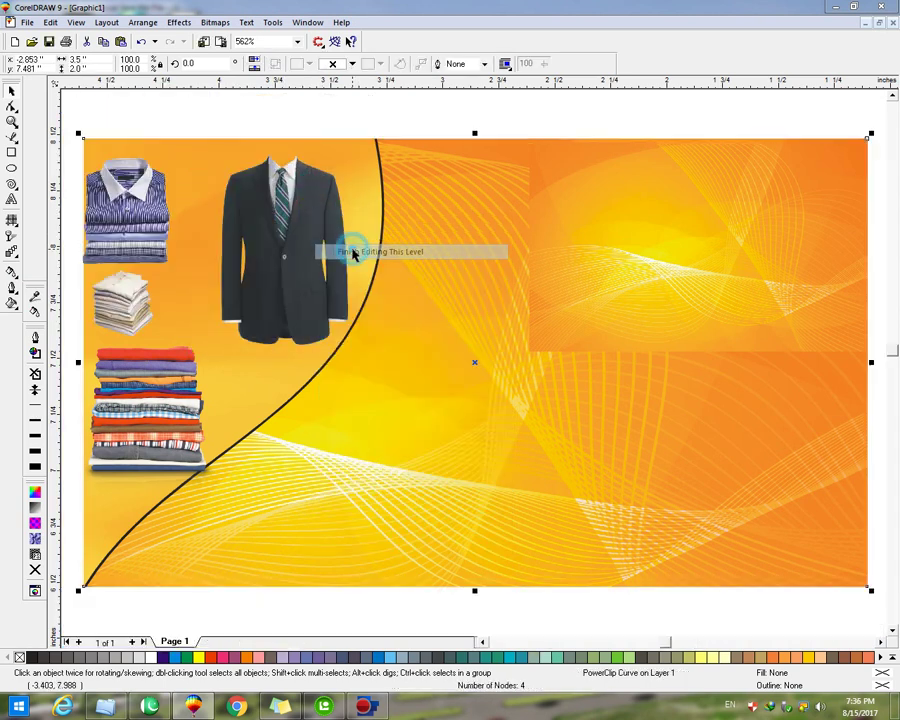
Enlarge the striped shirts to about 0.449 by 0.546 inches and adjust their position in the card's upper-left corner.
click(120, 215)
drag(176, 151, 184, 138)
drag(150, 228, 157, 232)
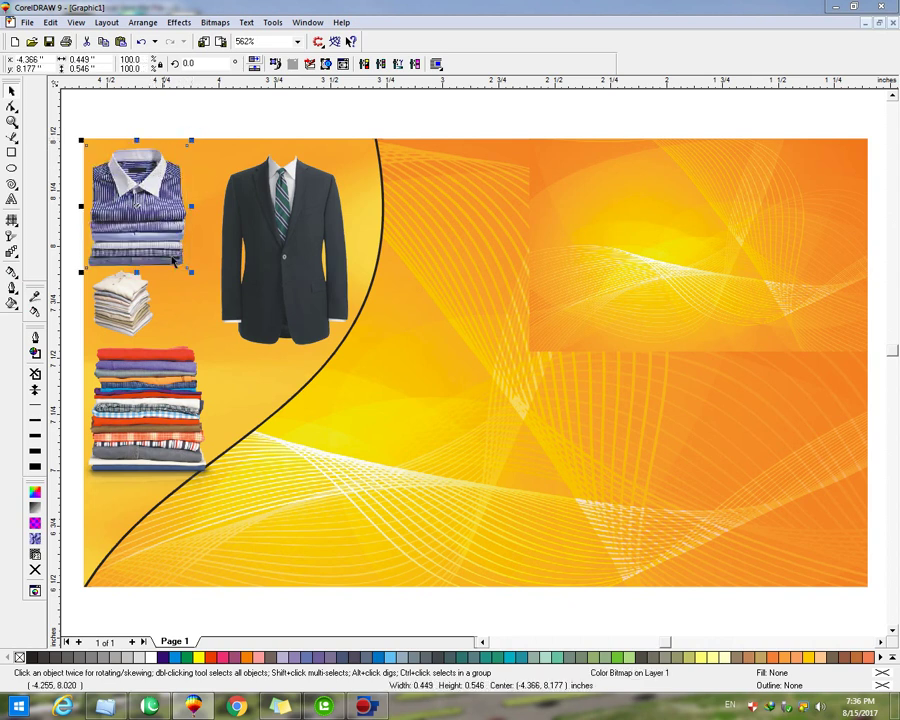
Enlarge the cream clothes stack just above the multicoloured stack and align the striped shirts directly over it.
drag(126, 296, 124, 298)
drag(162, 343, 201, 364)
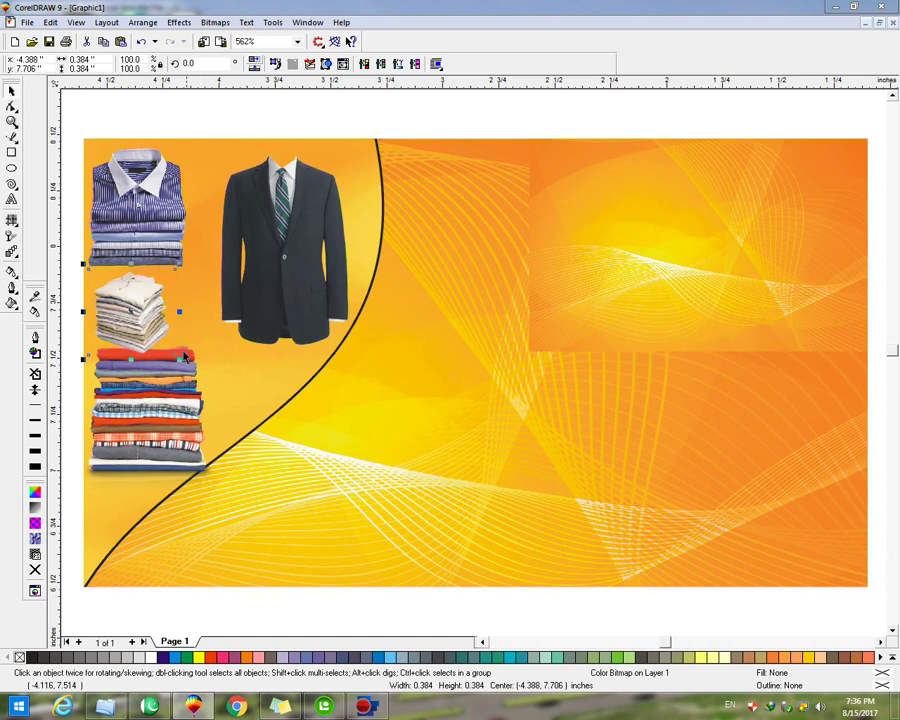
drag(159, 317, 206, 363)
click(170, 225)
drag(170, 225, 179, 226)
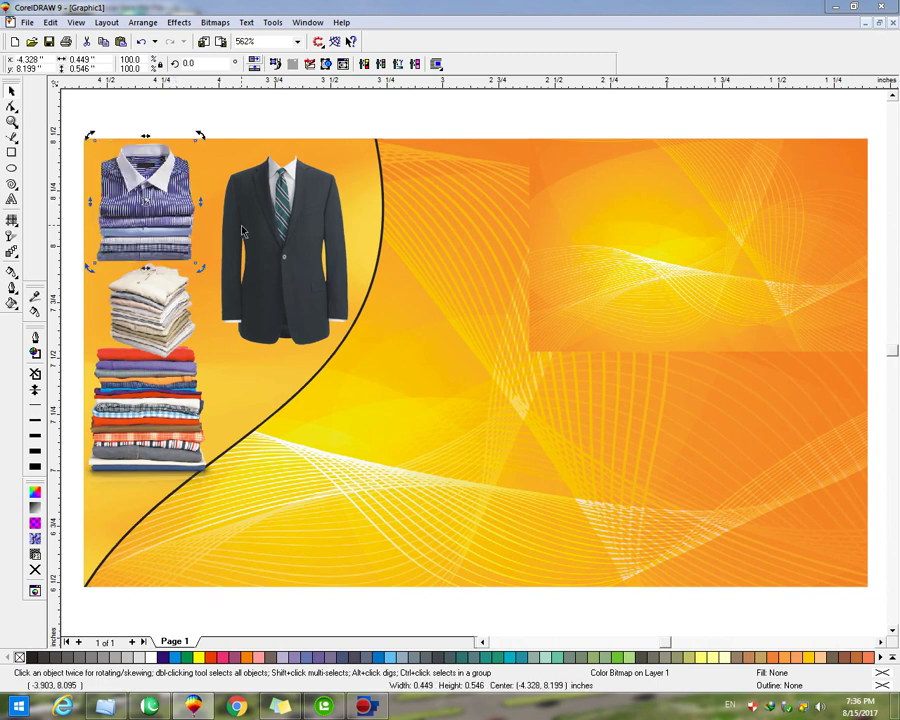
click(70, 262)
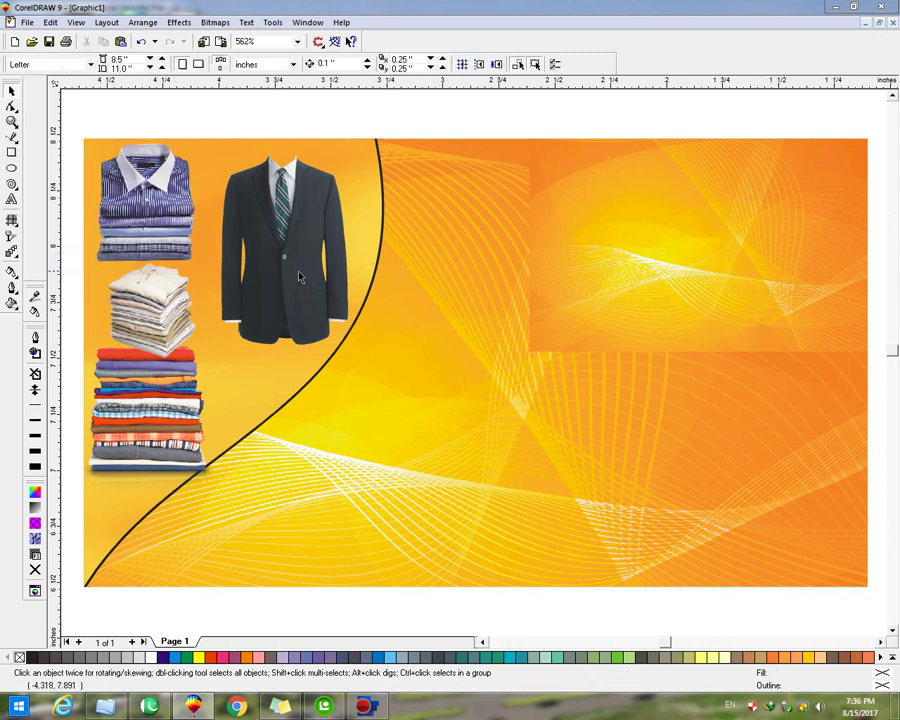
Edit the card's contents, moving the suit left beside the stacks and enlarging it to about 0.763 by 0.974 inches.
click(222, 237)
right_click(232, 229)
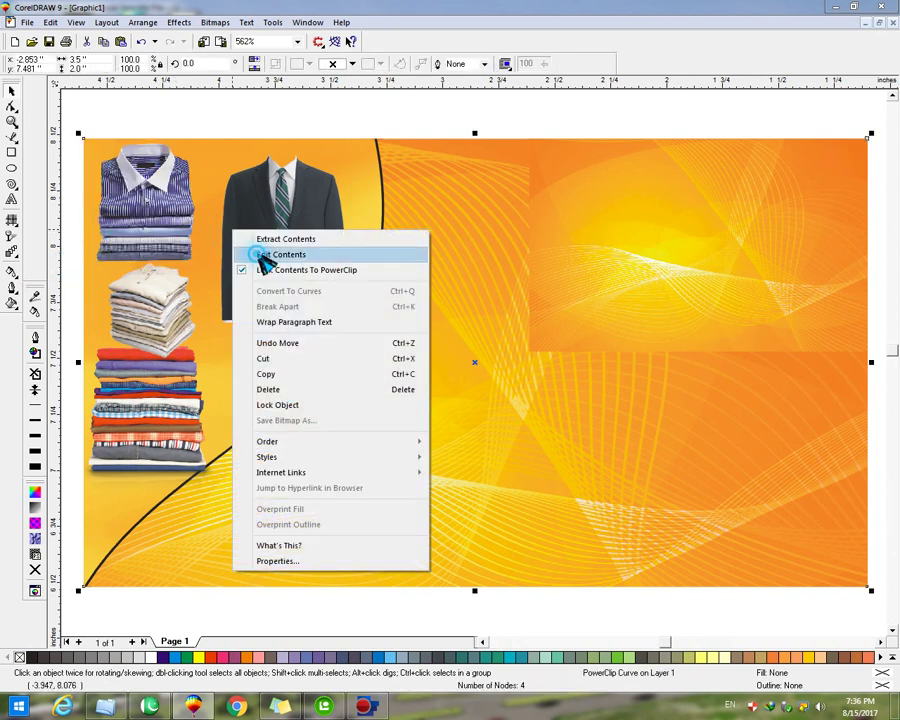
click(264, 254)
key(Left)
mouse_move(338, 350)
mouse_down()
mouse_move(358, 374)
mouse_move(350, 365)
mouse_up()
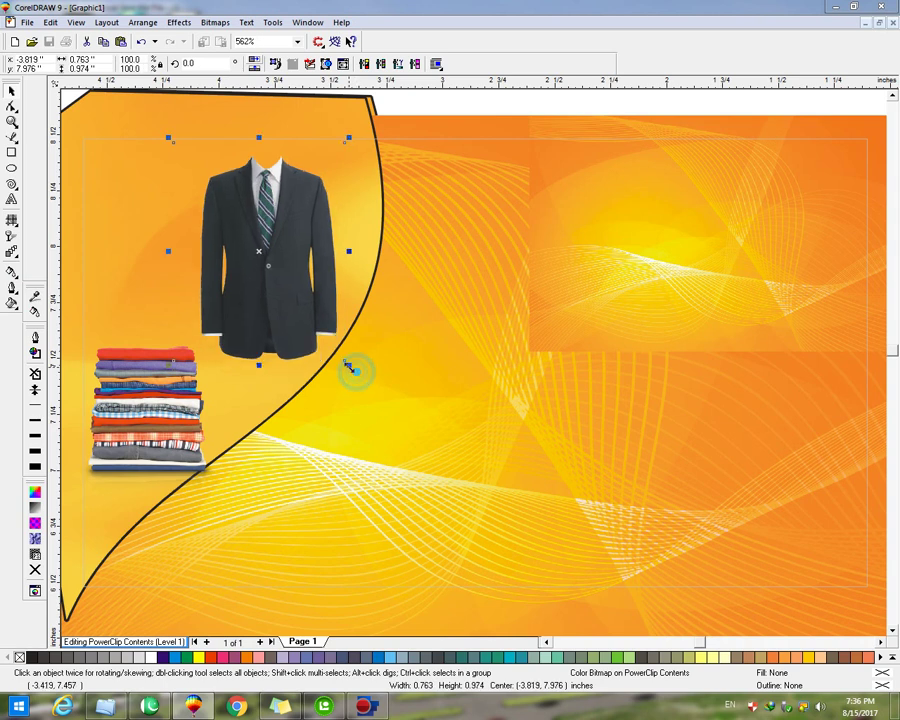
right_click(306, 252)
click(345, 291)
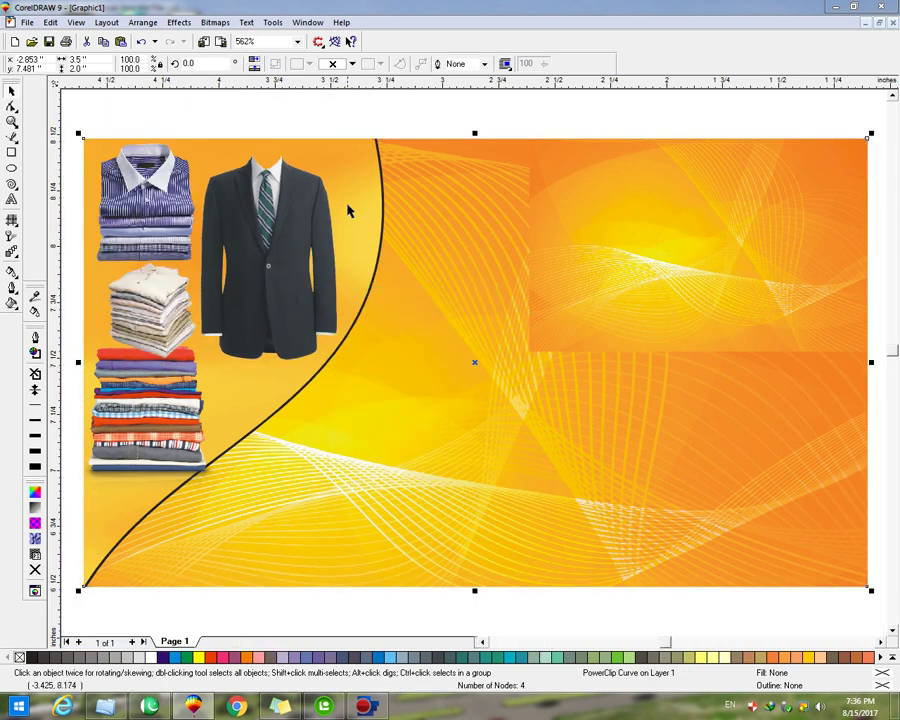
click(341, 114)
scroll(153, 258, down, 3)
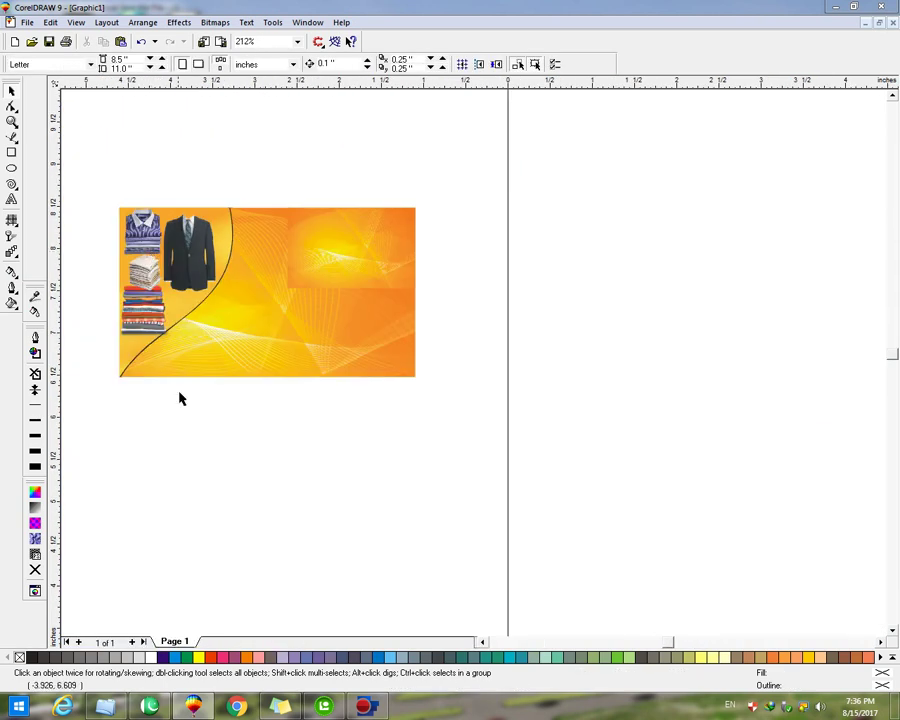
click(484, 643)
click(484, 643)
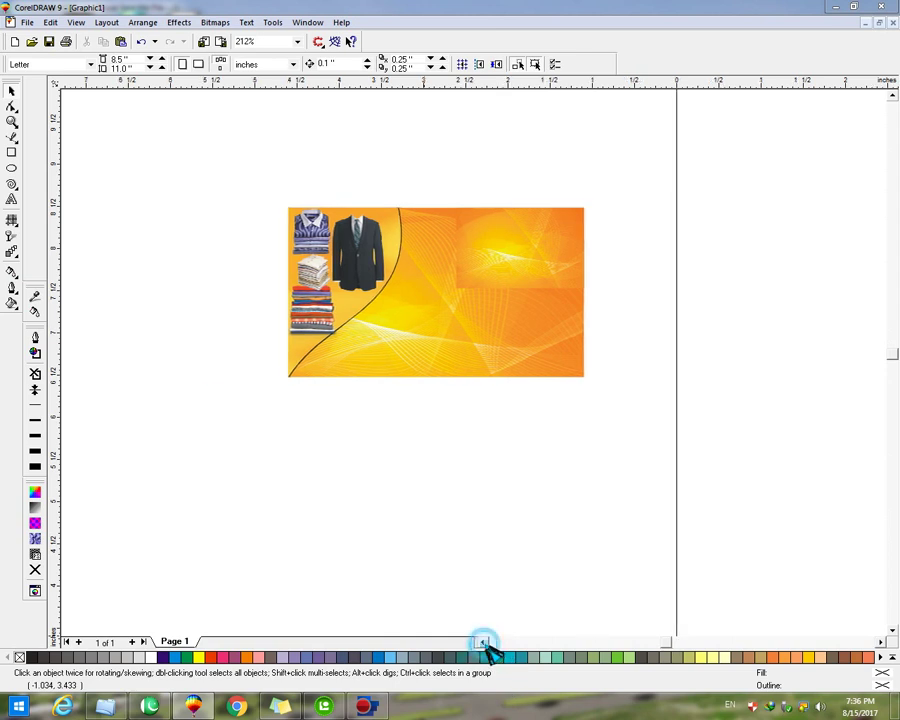
key(F4)
Switch to Urdu InPage, minimize the open document and create a new blank document.
click(149, 706)
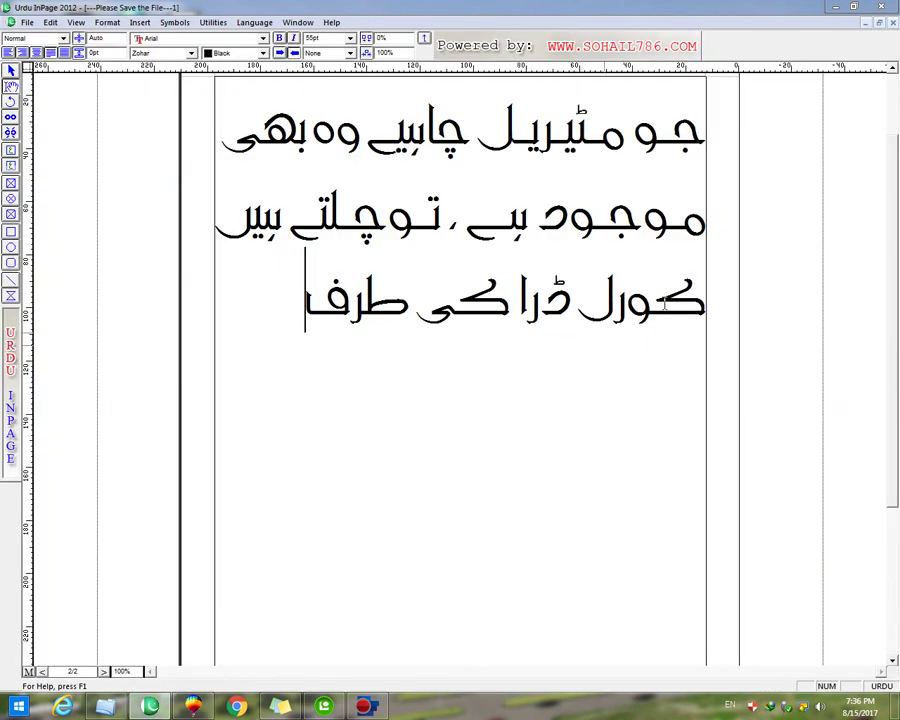
click(878, 38)
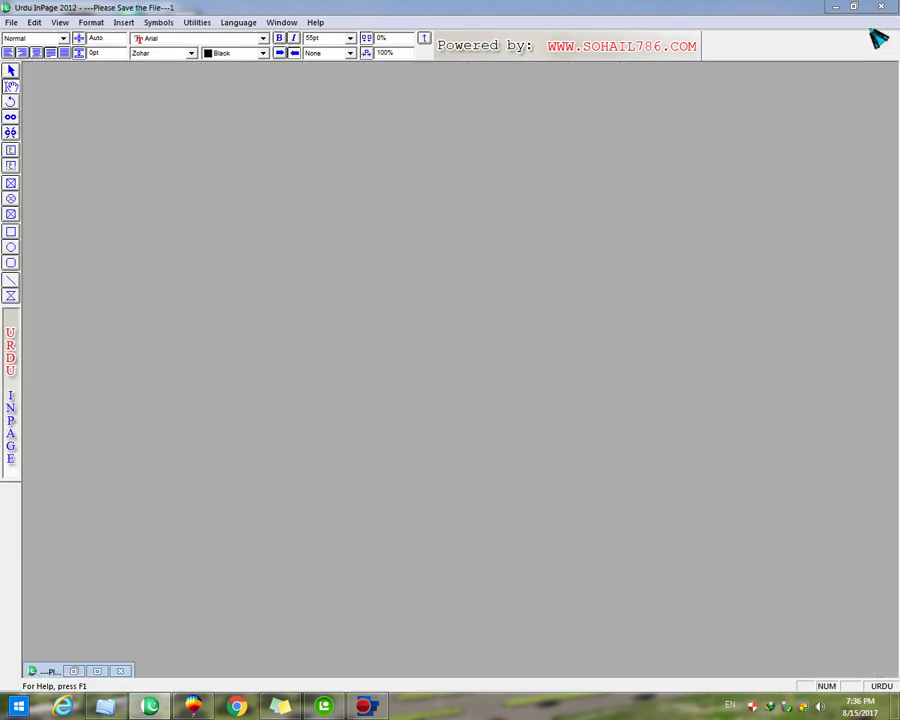
key(ctrl+n)
click(561, 306)
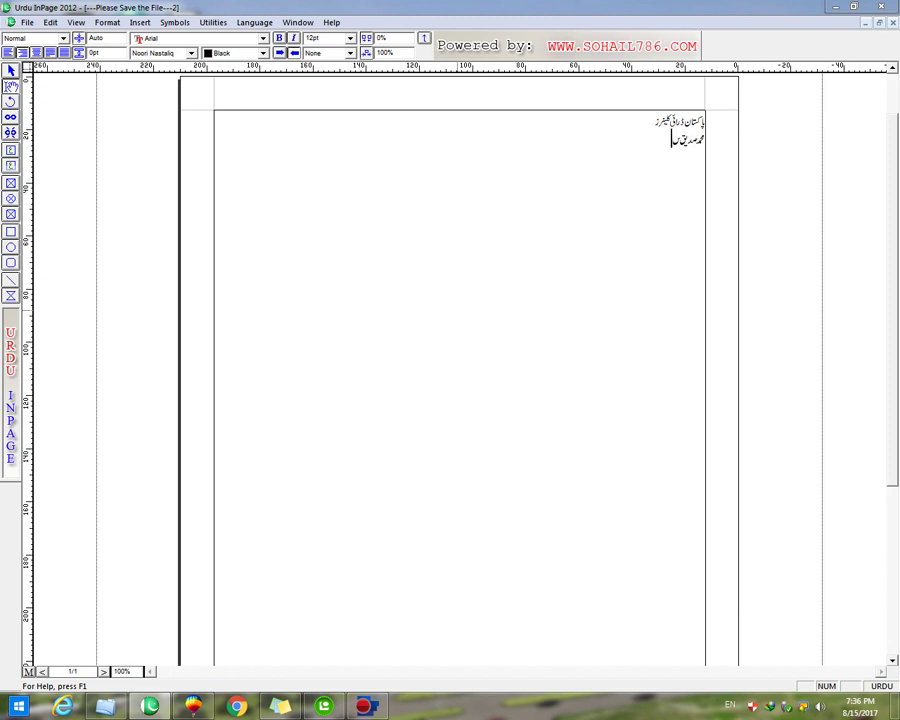
Enter the shop name پاکستان ڈرائی کلینرز, owner's name, phone number, slogan آخر لوگ ہماری دھلائی ہی تو دیکھتے ہیں and shop address on separate lines.
key(Escape)
text(234567)
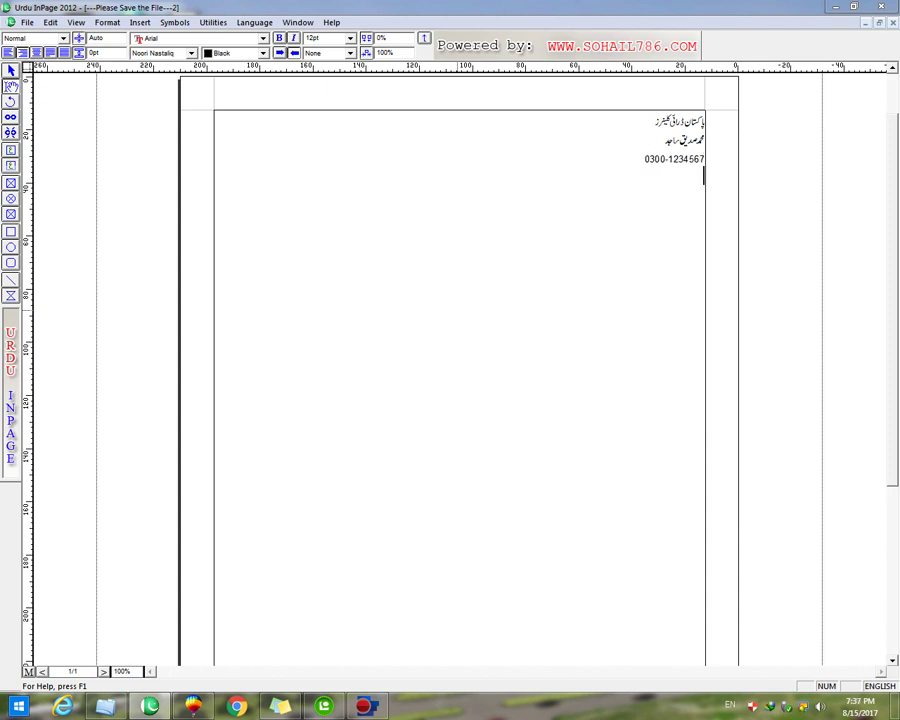
key(Escape)
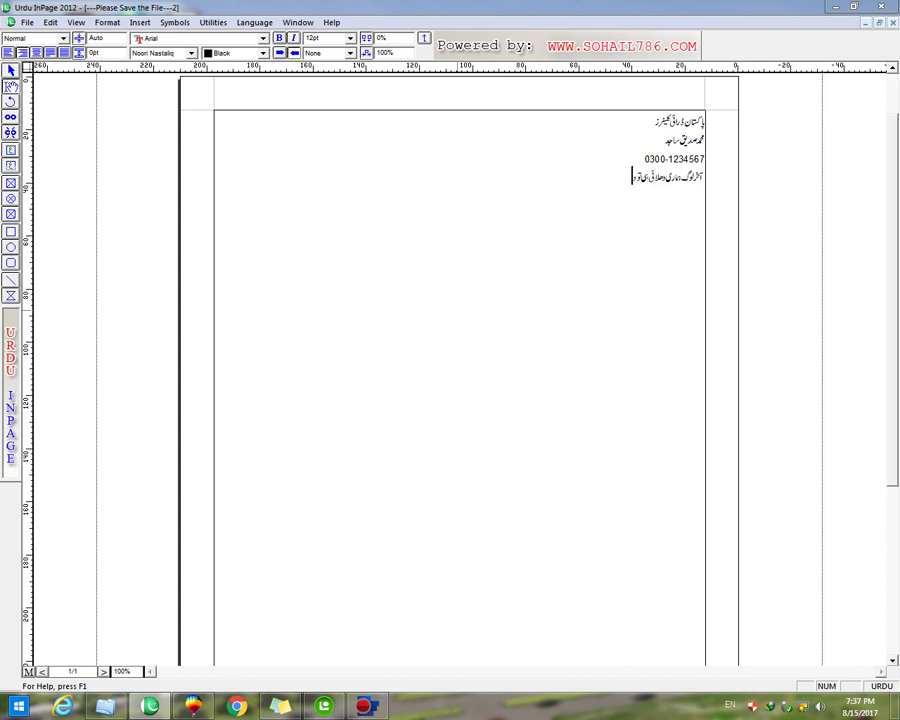
text(ے ہیں)
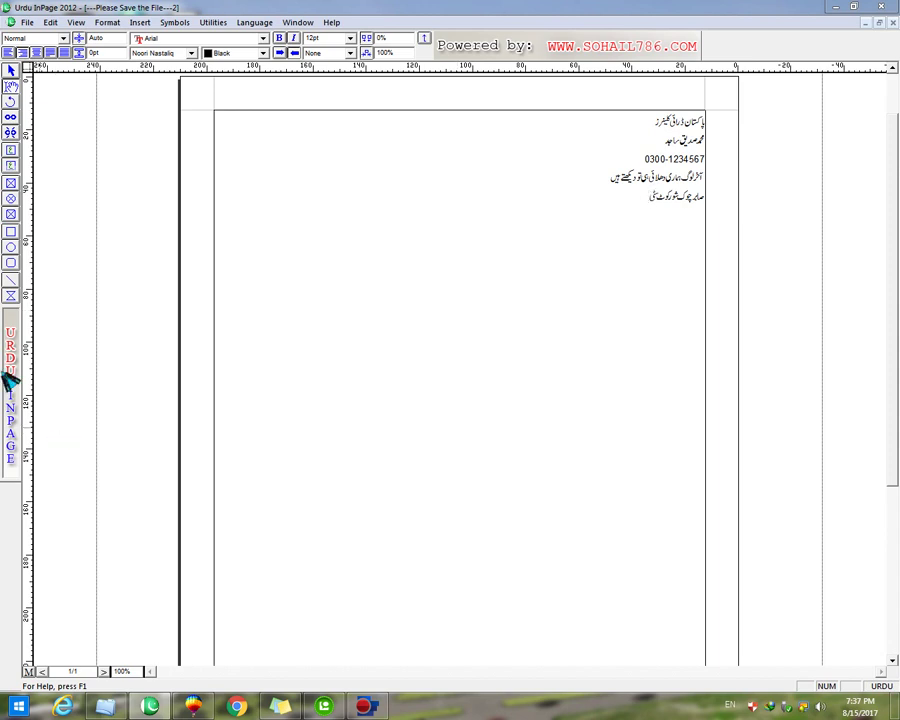
click(12, 71)
right_click(322, 137)
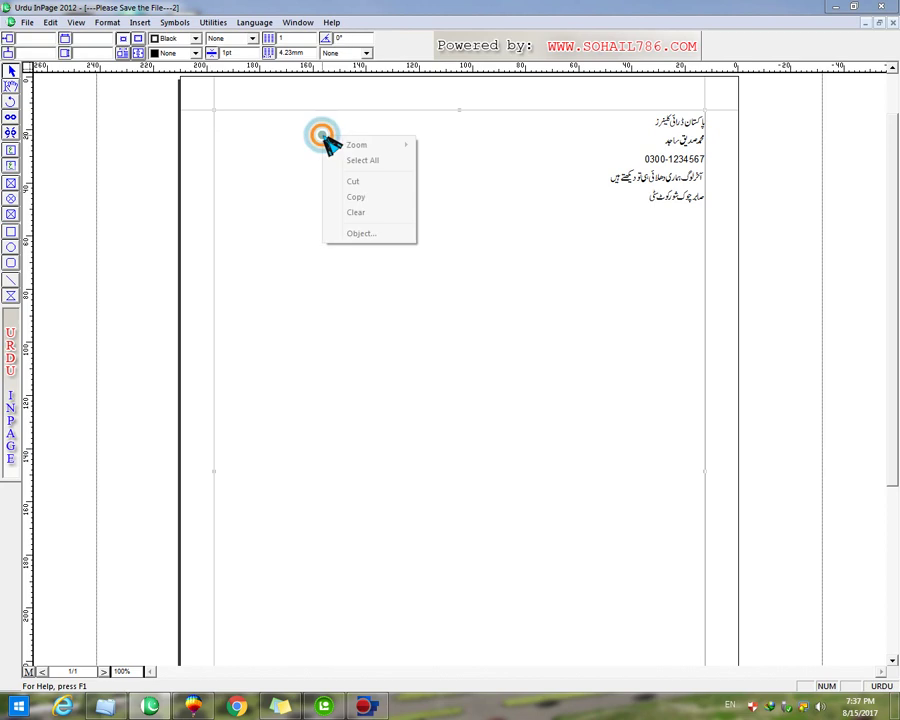
click(12, 87)
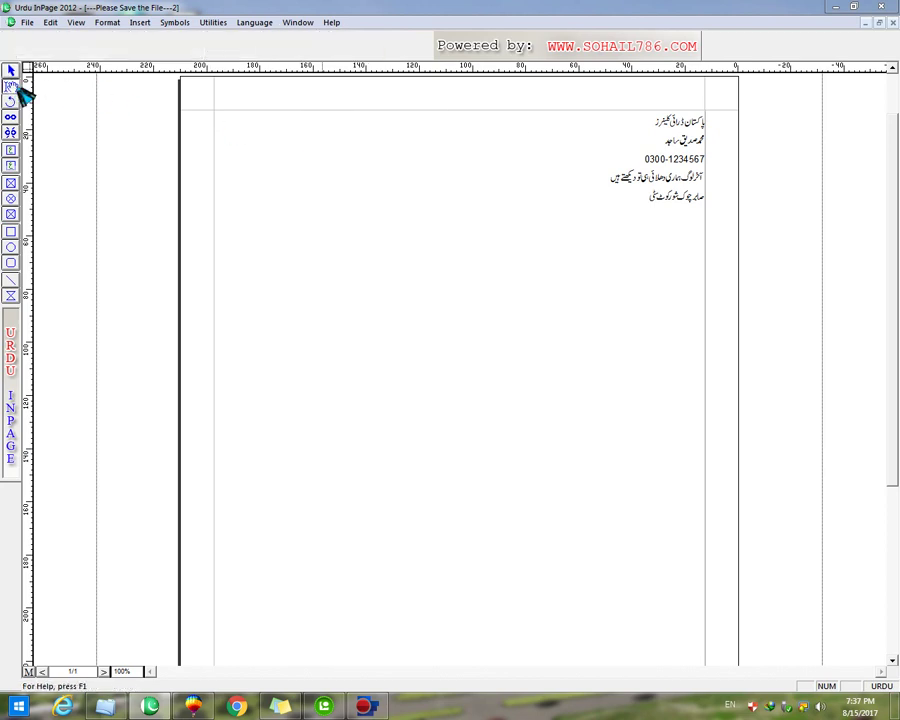
Select the shop name line پاکستان ڈرائی کلینرز and set its font to Bombay Black.
drag(654, 120, 672, 122)
click(191, 53)
click(172, 84)
click(167, 83)
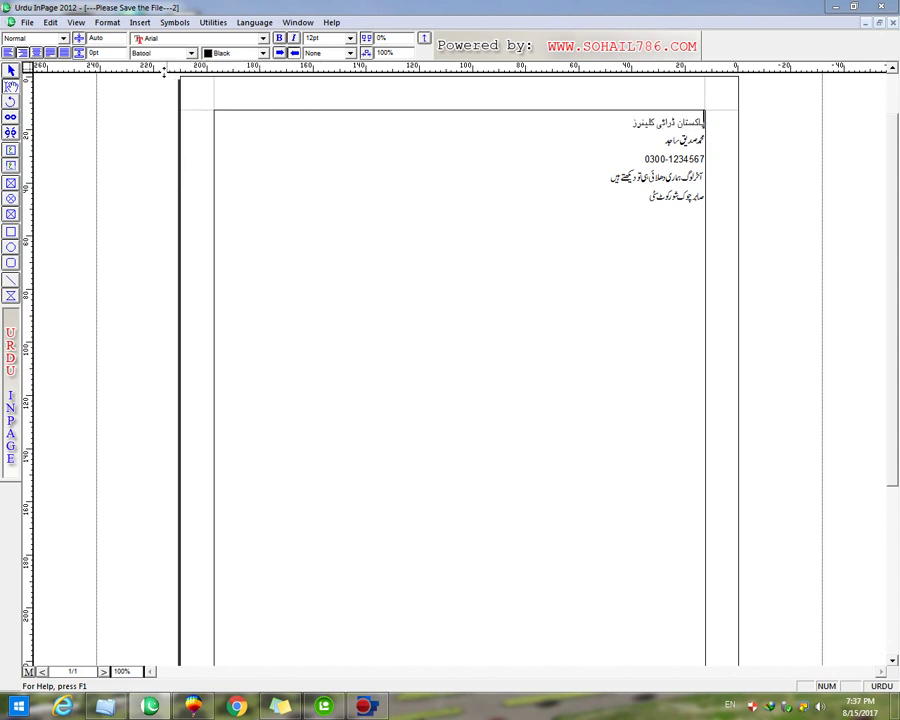
click(191, 53)
click(172, 71)
triple_click(599, 127)
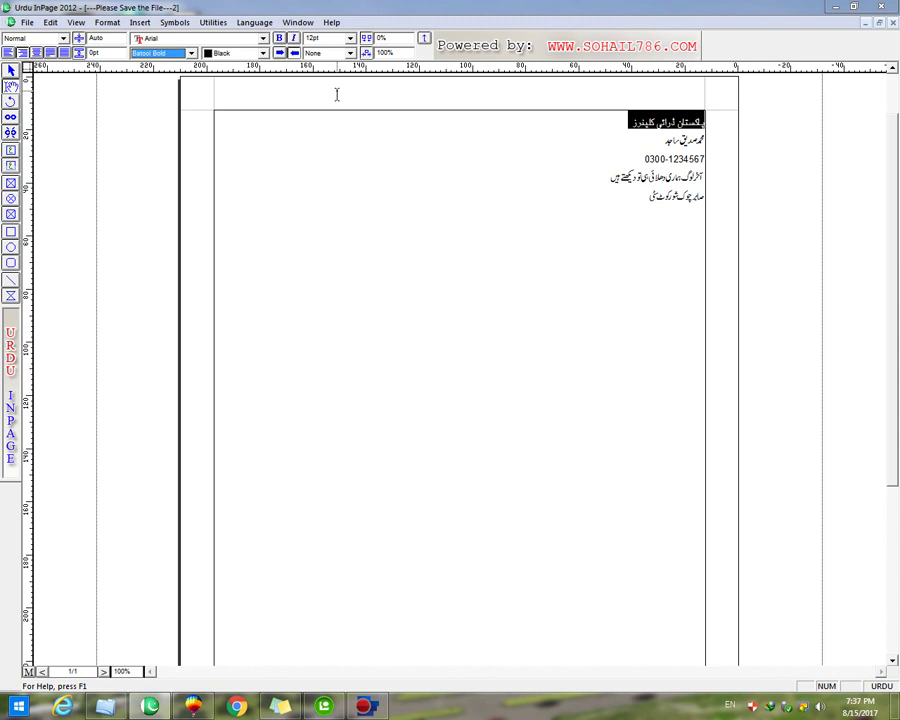
key(Up)
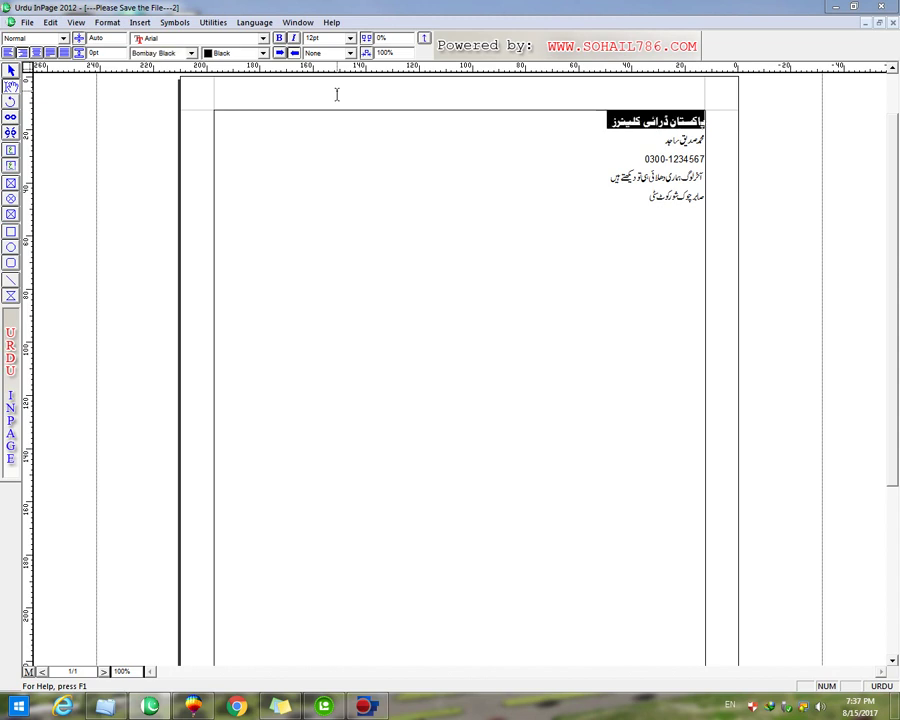
Copy the whole Urdu text frame, switch to CorelDRAW and paste it into the card document.
click(11, 71)
right_click(228, 146)
click(268, 204)
click(205, 706)
click(214, 570)
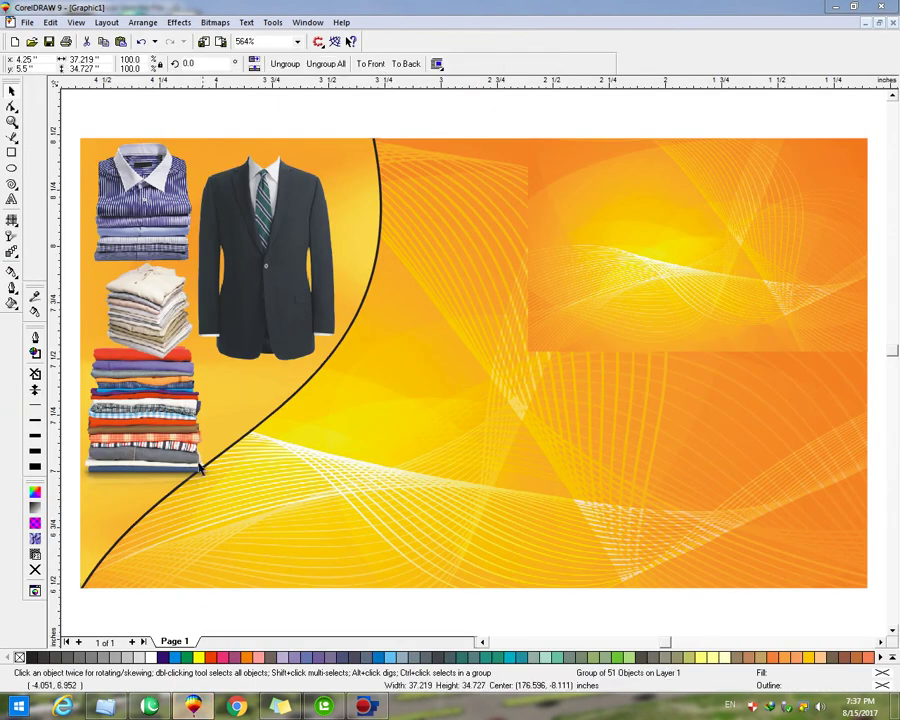
Scale the pasted Urdu text group down to 3 percent.
key(F4)
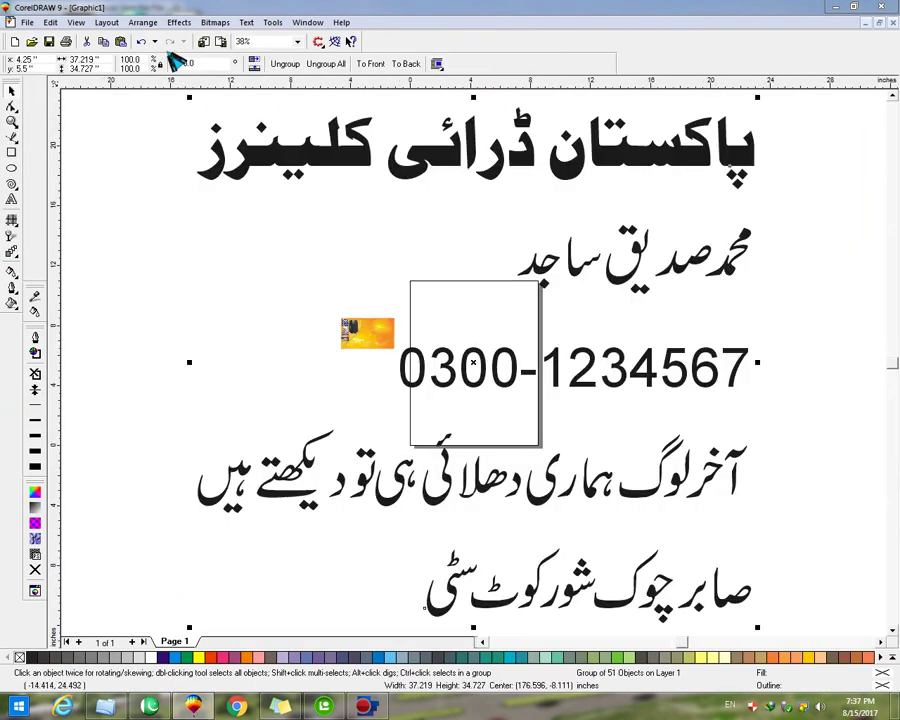
click(130, 68)
text(3)
key(Return)
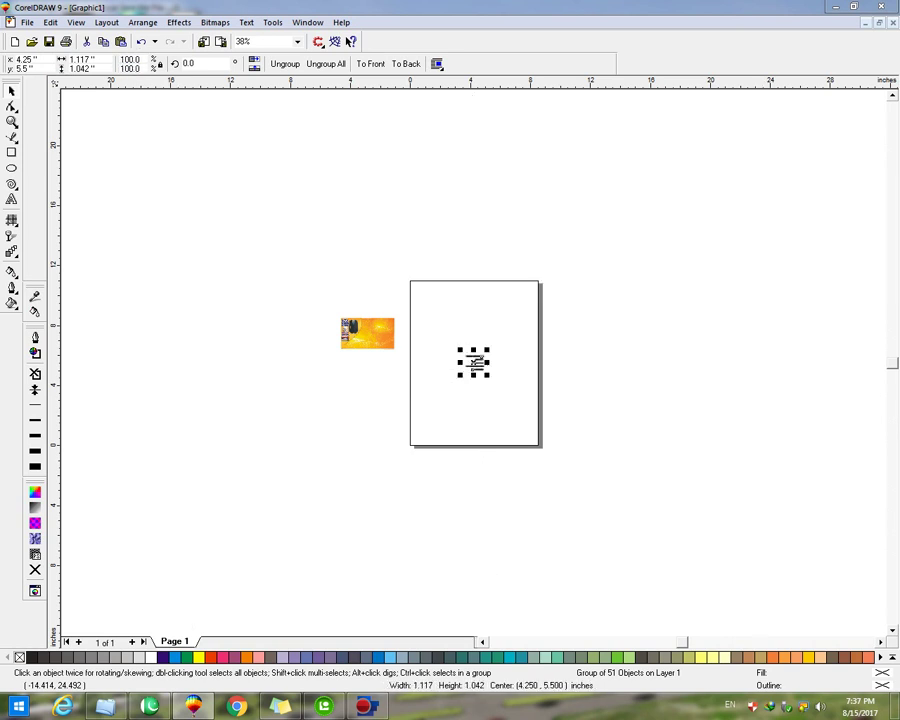
key(F4)
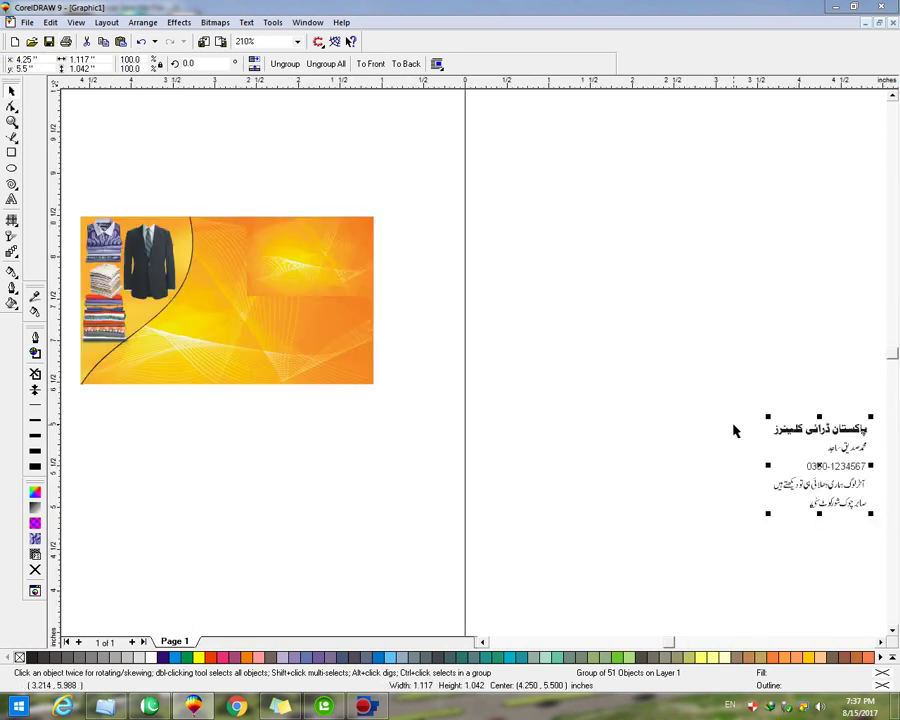
Move the Urdu text group beside the card, enlarge it to roughly the card's height and ungroup it.
click(732, 404)
drag(766, 426, 568, 358)
drag(622, 397, 420, 282)
drag(479, 342, 612, 460)
click(287, 64)
click(409, 162)
Select all letters of the word کلینرز in the shop name and shift them slightly right to tighten the word gap.
scroll(527, 263, up, 3)
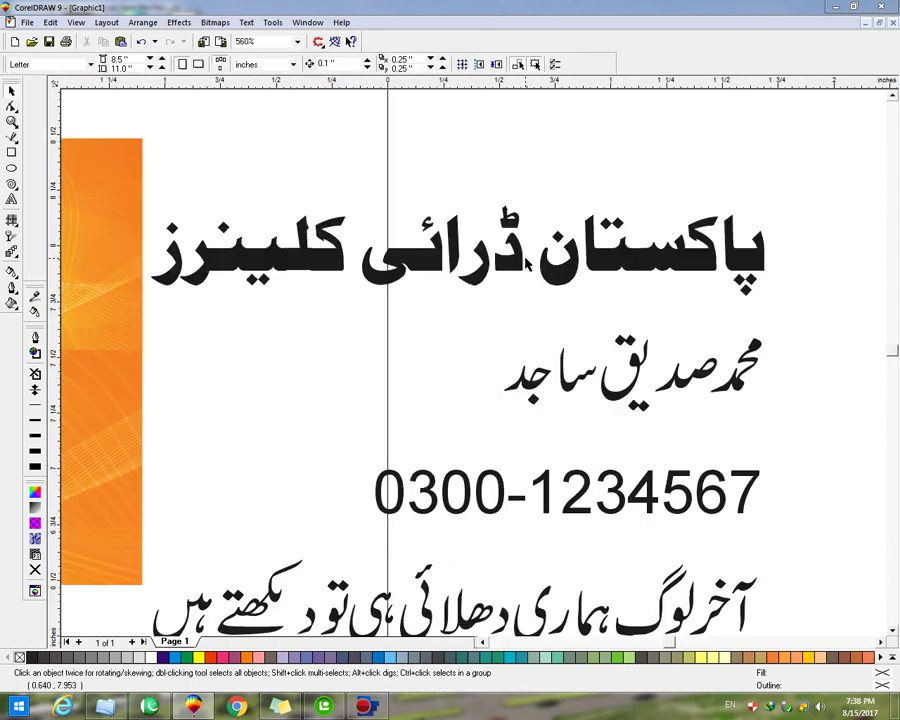
click(573, 274)
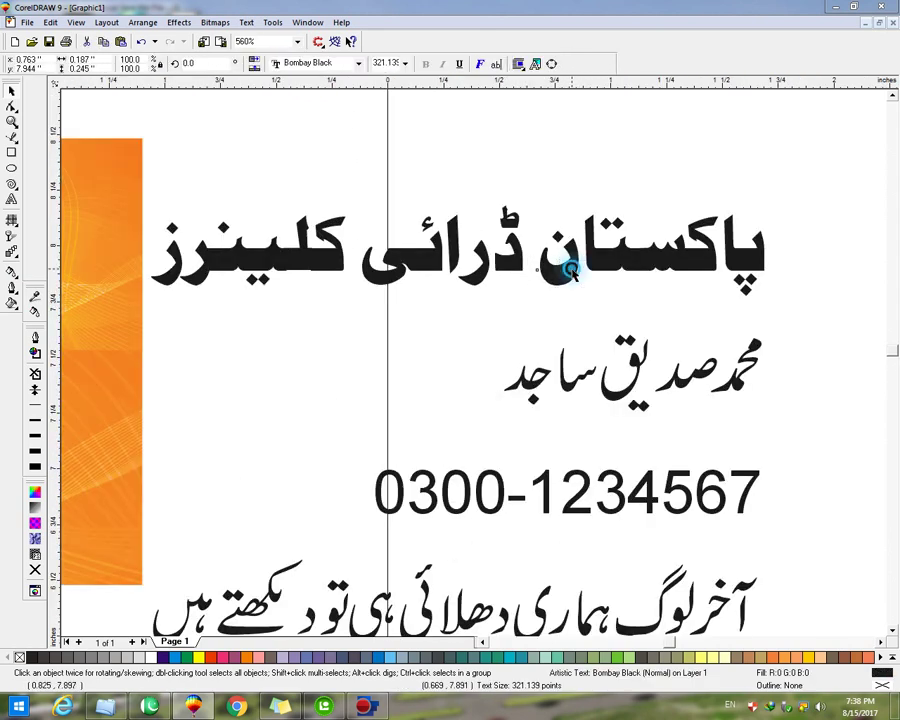
click(404, 216)
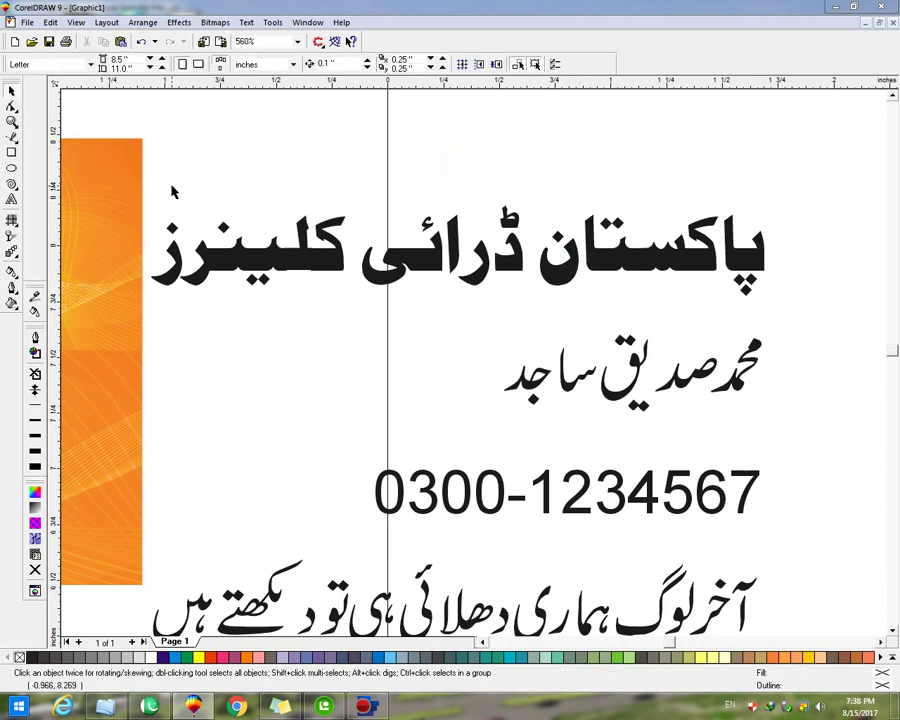
drag(151, 197, 362, 335)
drag(370, 169, 133, 322)
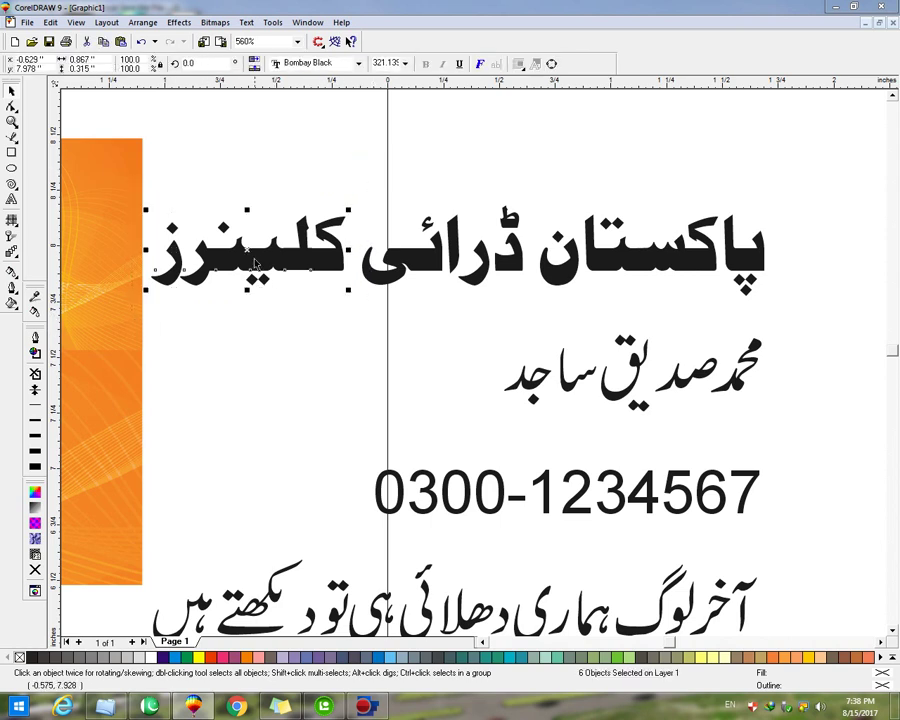
drag(246, 250, 255, 253)
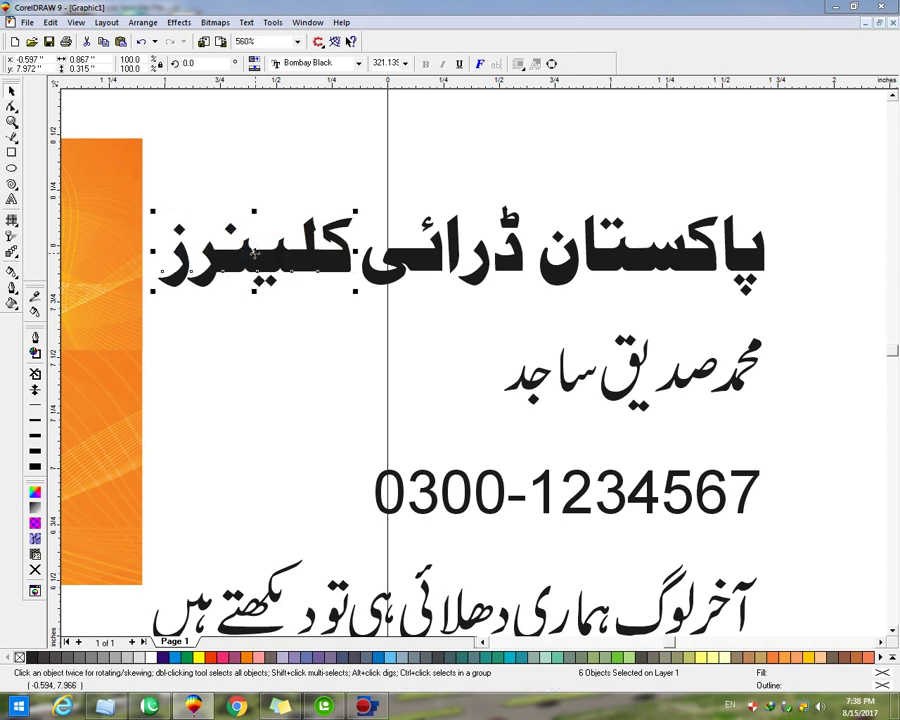
Select all letters of the shop name پاکستان ڈرائی کلینرز and group them.
drag(161, 161, 411, 320)
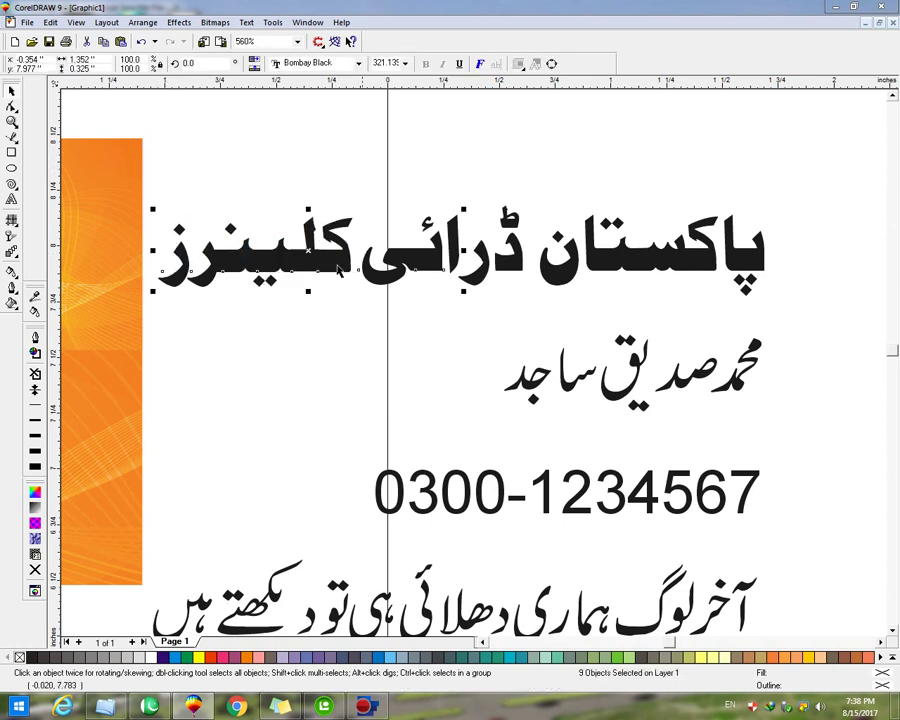
click(183, 144)
drag(157, 139, 510, 225)
drag(787, 337, 794, 350)
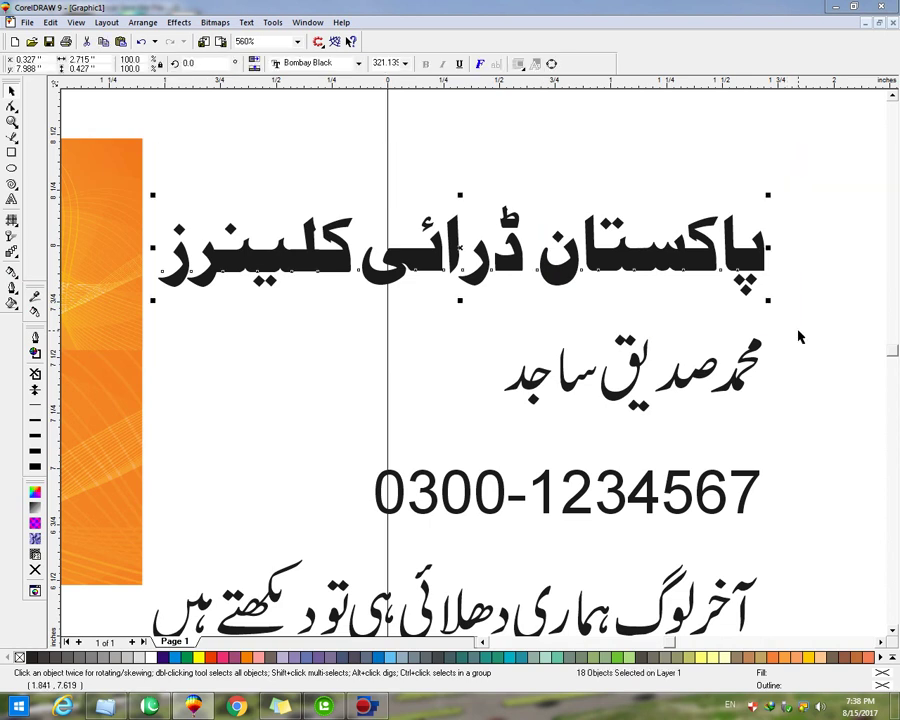
key(ctrl+g)
click(618, 200)
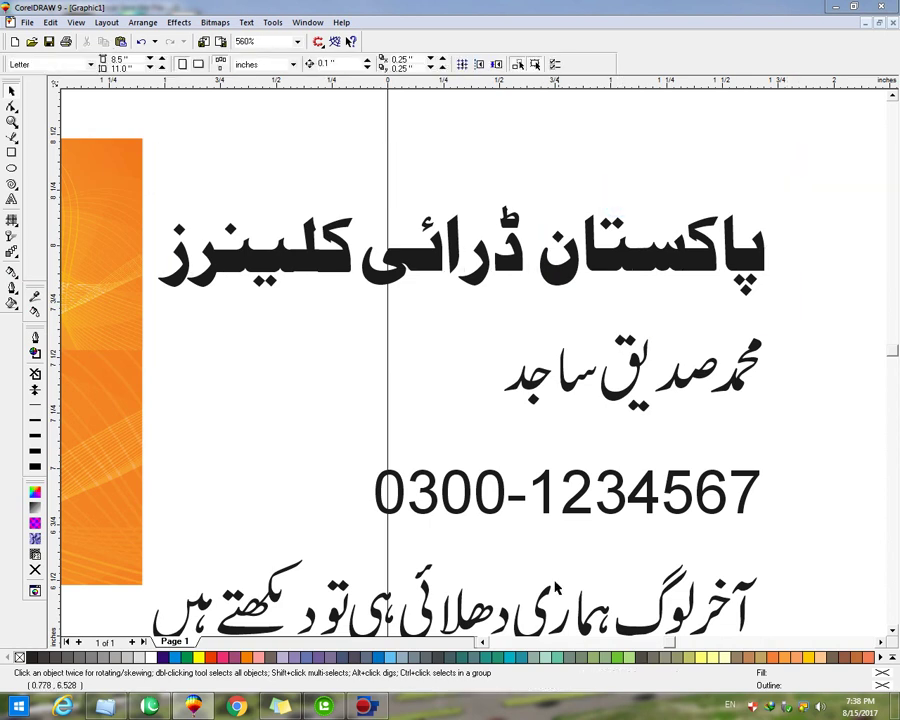
Move the grouped shop name left so it overlaps the right part of the card.
click(481, 641)
click(484, 641)
drag(634, 257, 244, 287)
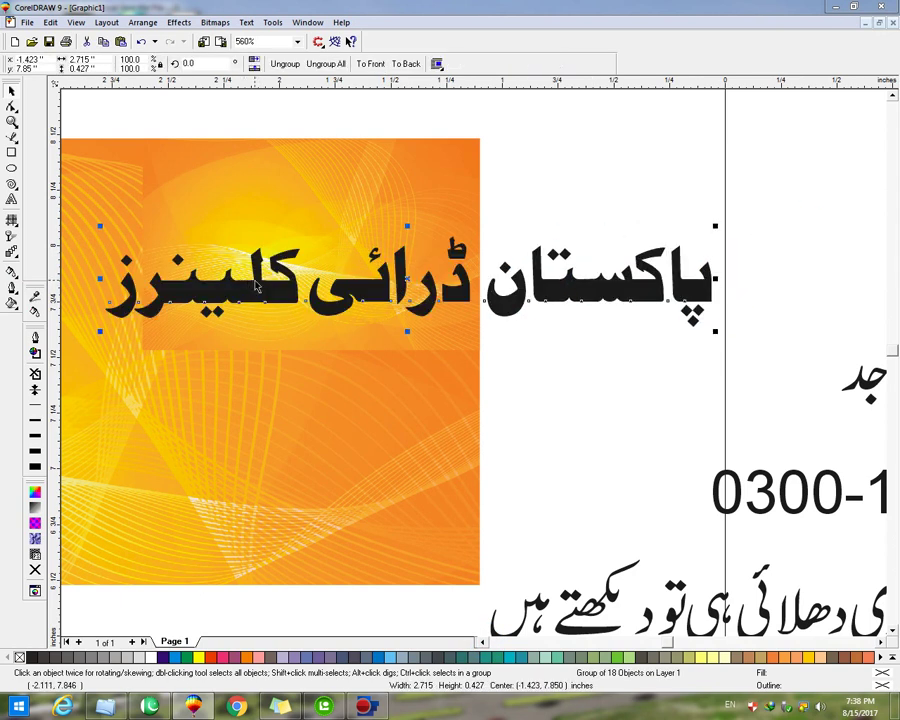
key(F4)
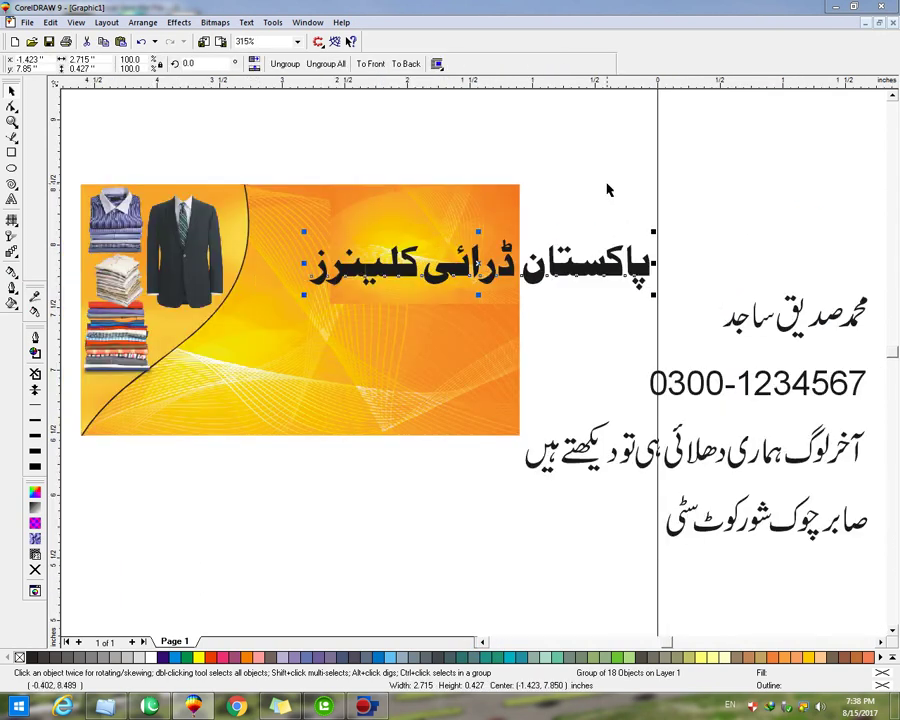
click(667, 177)
Try extracting the card's PowerClip contents and deleting the smaller orange background image.
scroll(434, 184, up, 3)
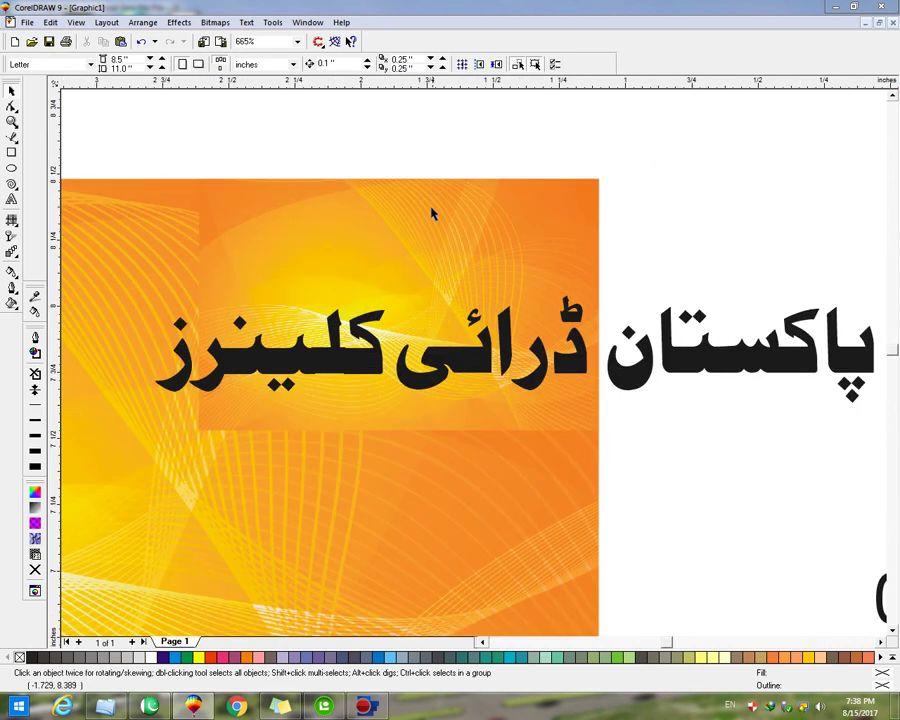
click(285, 305)
right_click(286, 284)
click(302, 293)
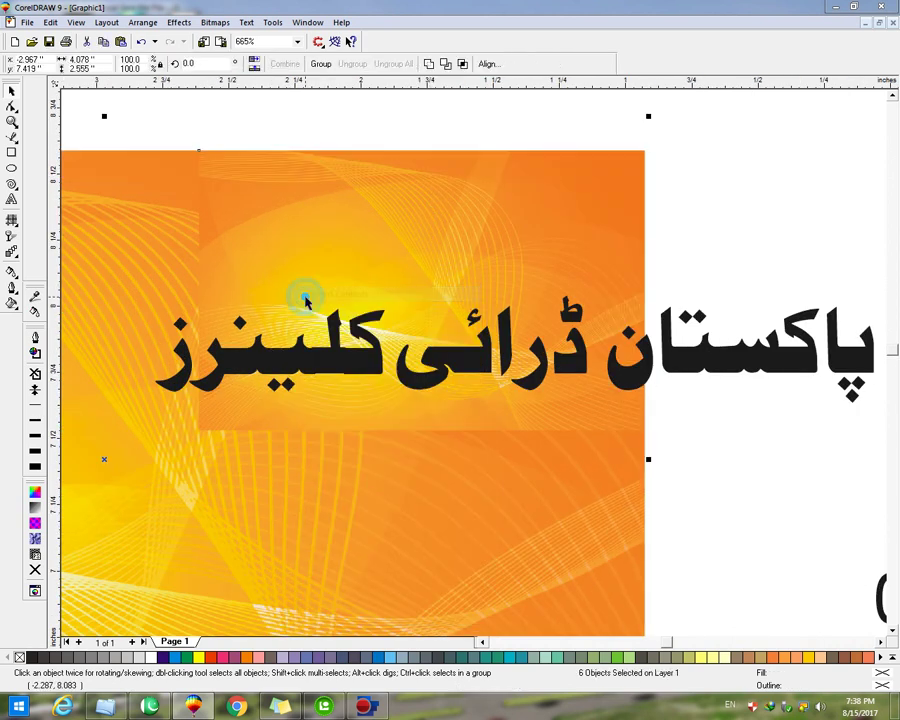
click(344, 350)
click(321, 275)
key(Delete)
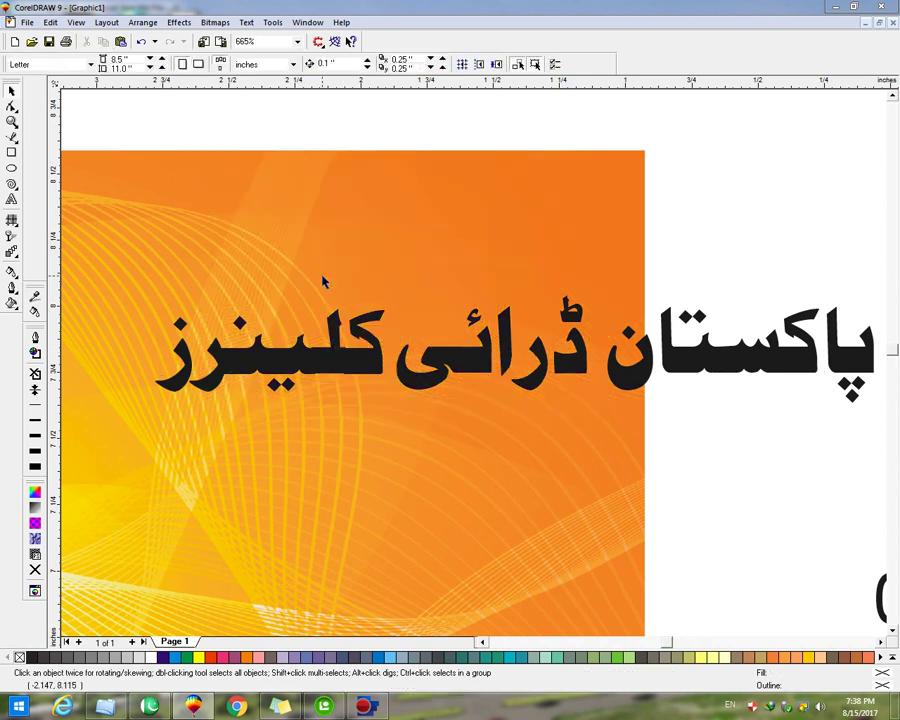
Try to place the large orange background bitmap inside a PowerClip container.
key(shift+F4)
click(292, 271)
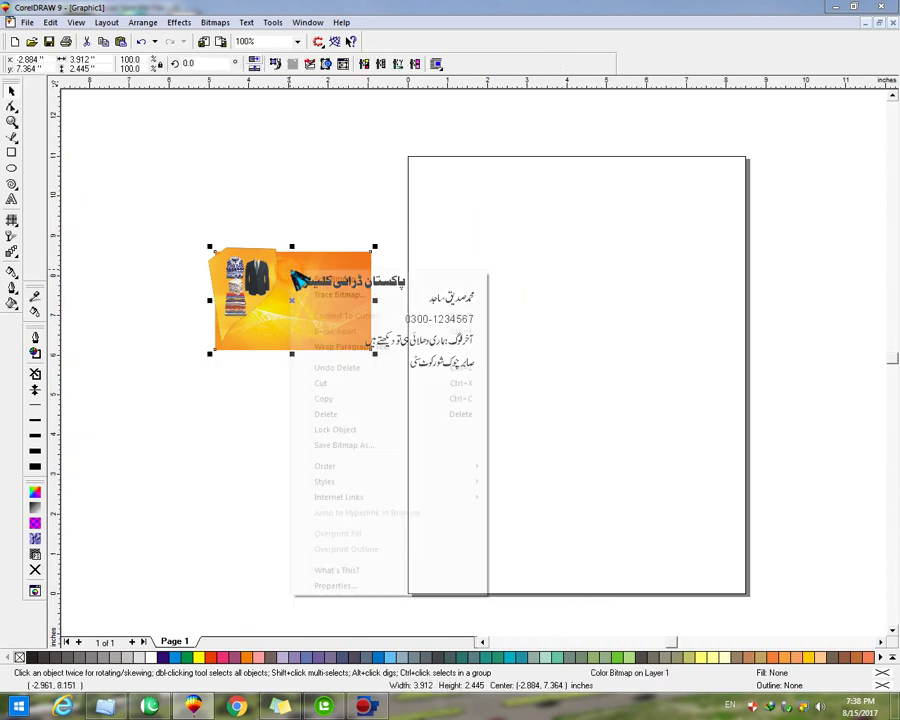
right_click(292, 270)
right_click(275, 313)
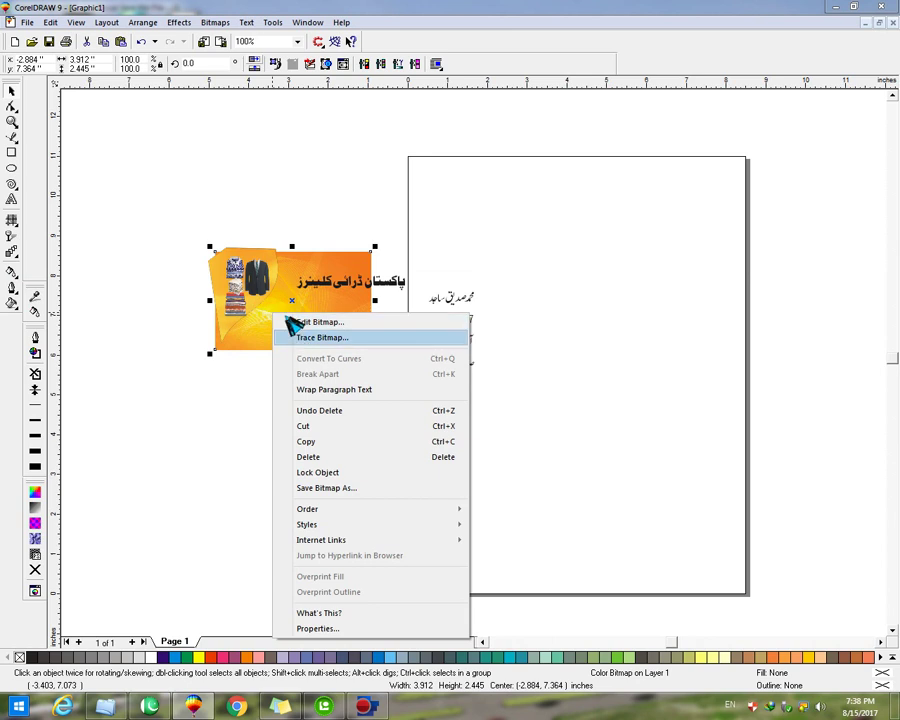
click(179, 22)
mouse_move(215, 130)
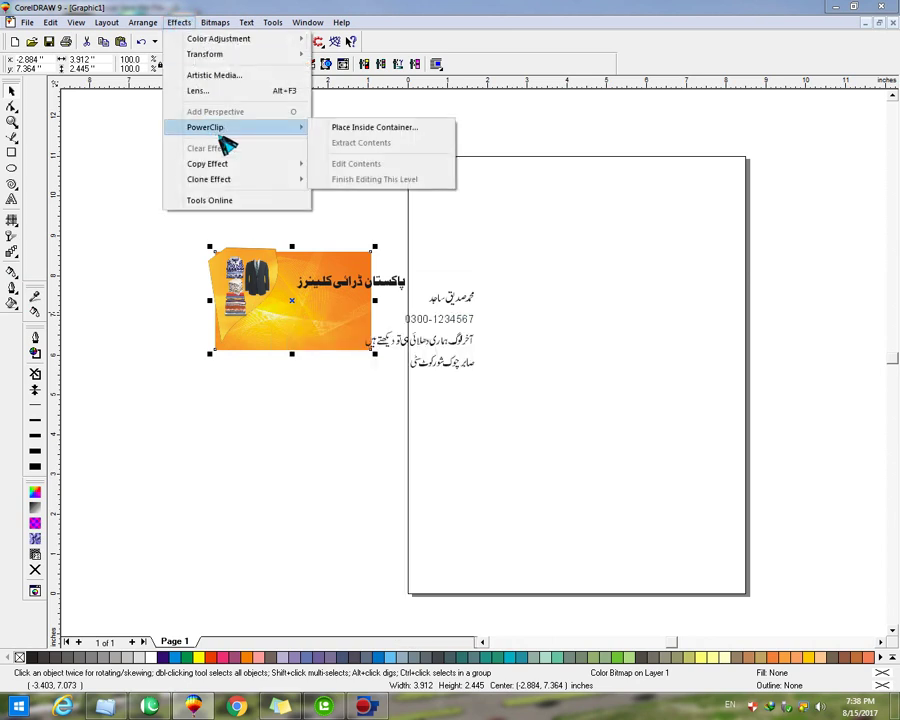
click(356, 126)
click(378, 268)
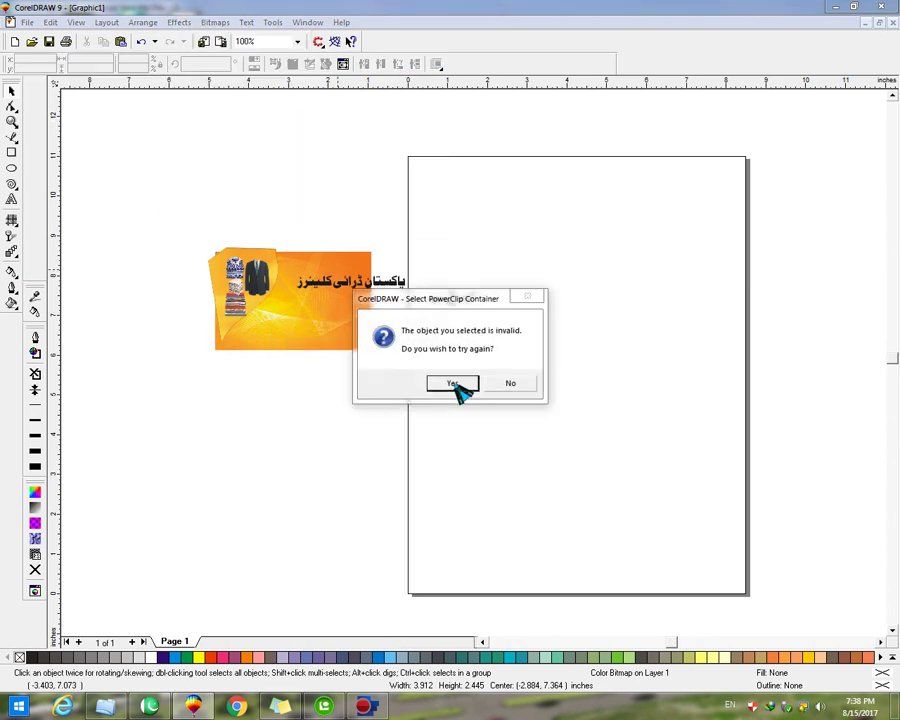
click(453, 384)
click(345, 338)
click(511, 385)
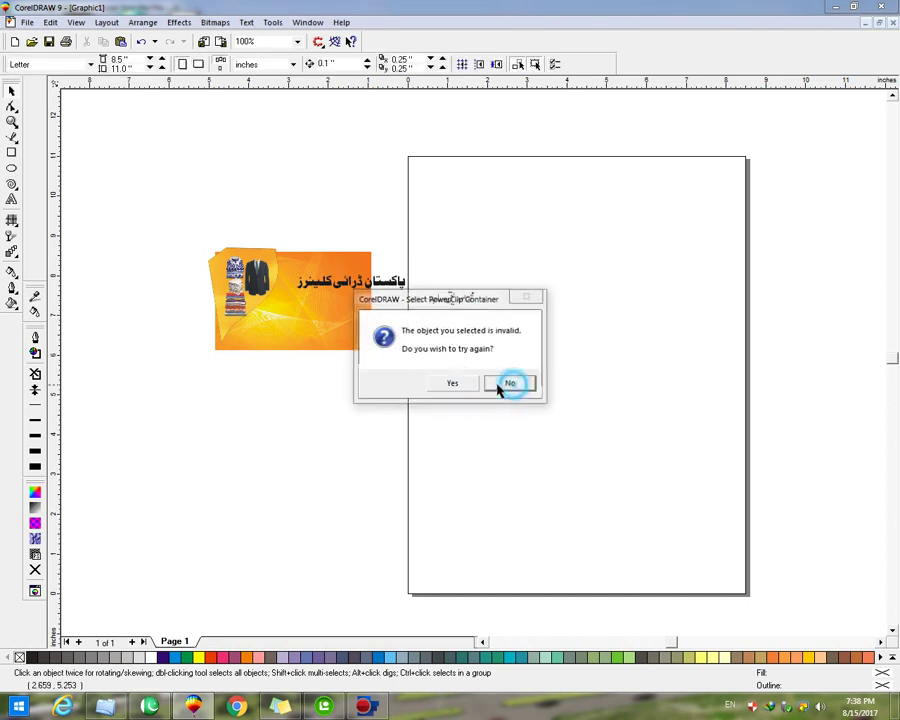
Undo the background image deletion, the extraction of the card's contents and the shop name's move.
right_click(296, 322)
click(398, 240)
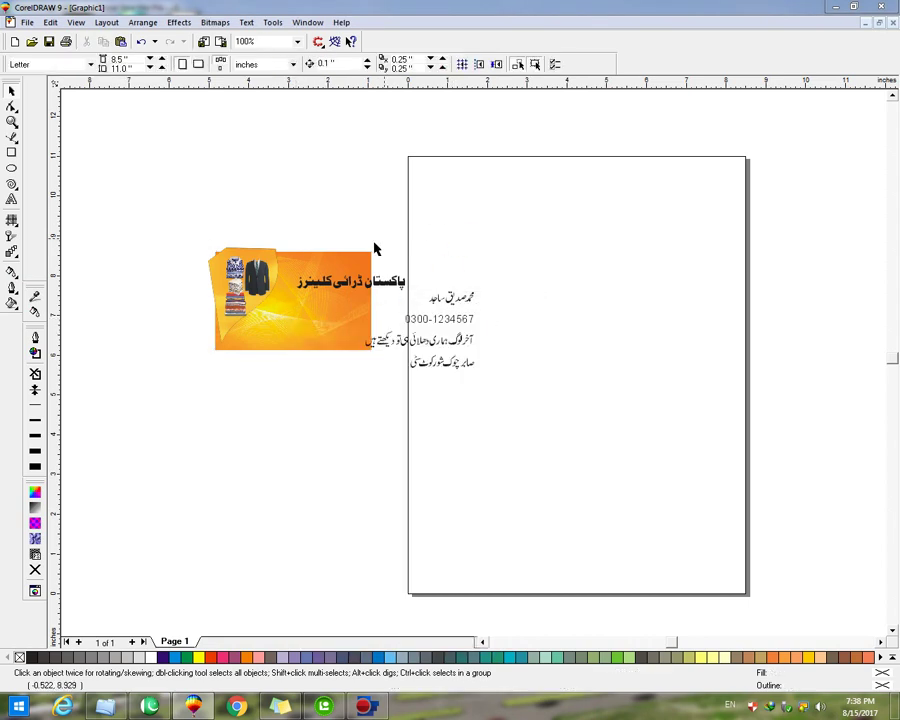
key(ctrl+z)
key(ctrl+z)
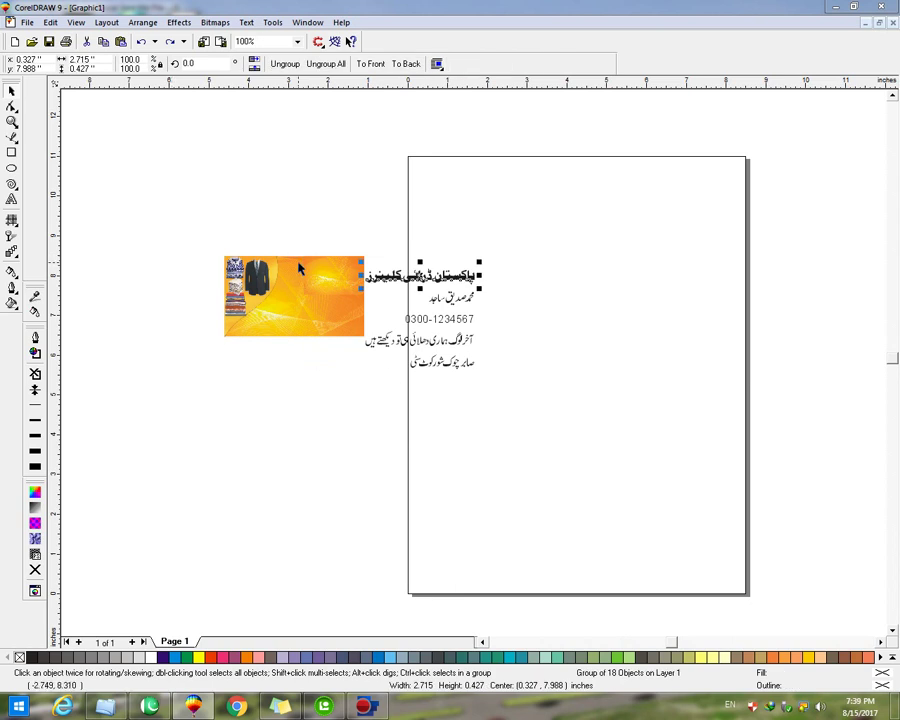
Nudge the grouped shop name 2.2 inches left so it starts just beside the card's curved line.
key(Left)
key(Left)
key(Left)
key(Left)
key(Left)
key(Left)
key(Left)
key(Left)
key(Left)
key(Left)
key(Left)
key(Left)
key(Left)
key(Left)
key(Left)
key(Left)
key(Left)
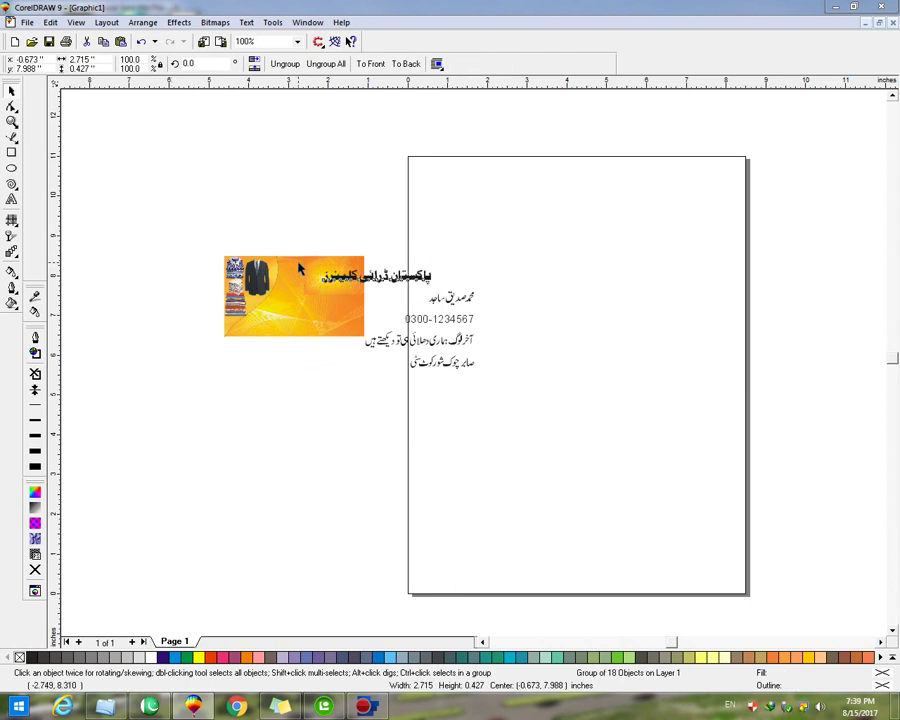
key(Left)
key(Left)
key(Left)
key(Left)
key(Left)
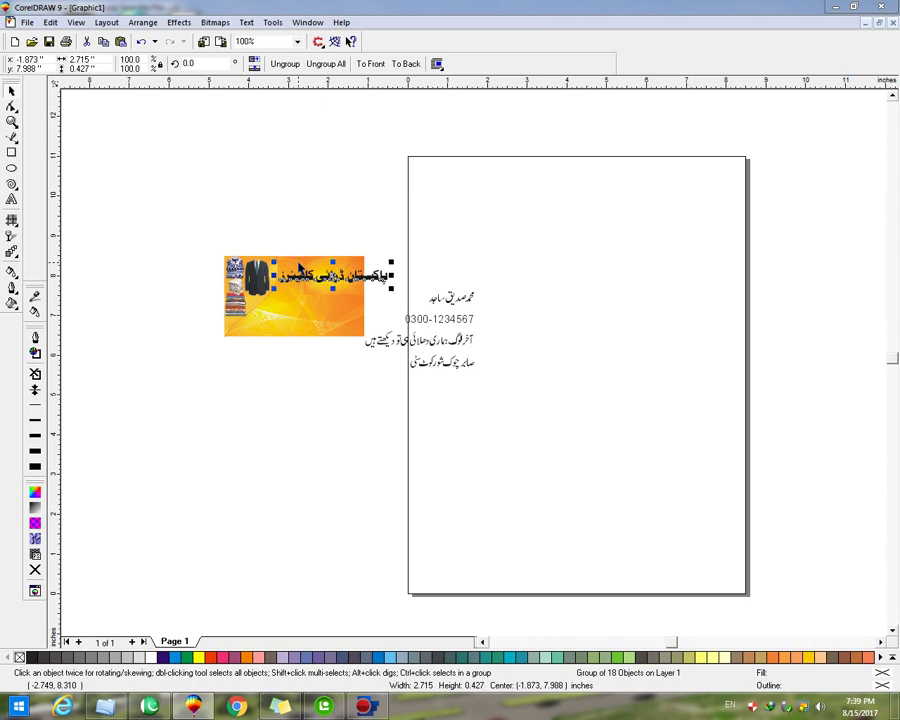
Shrink the shop name to about 2.0 by 0.315 inches and position it between the curve and the card's right edge.
key(F4)
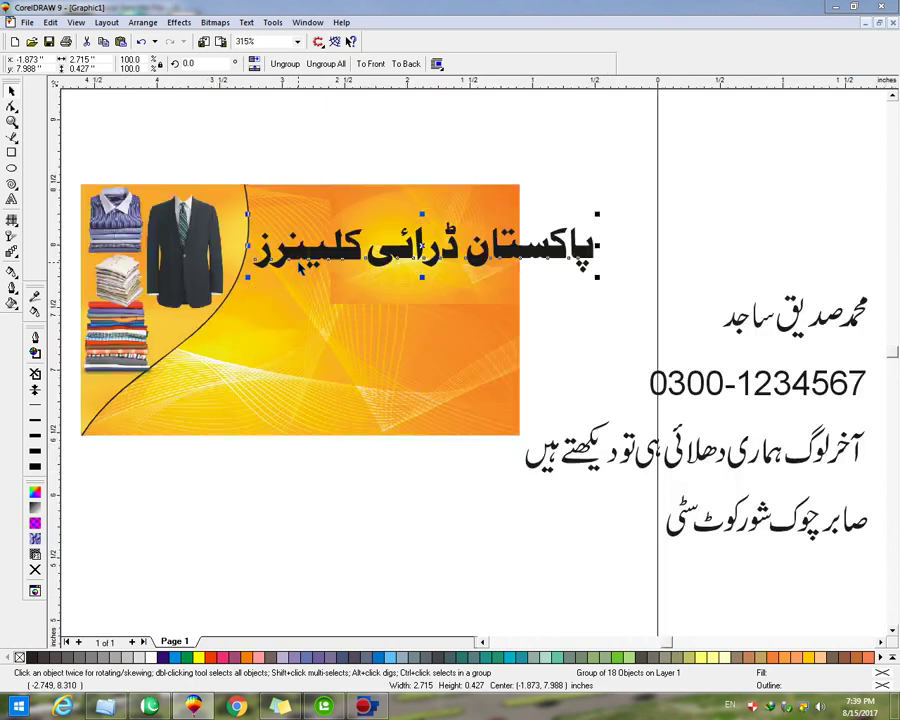
drag(597, 214, 510, 224)
click(599, 219)
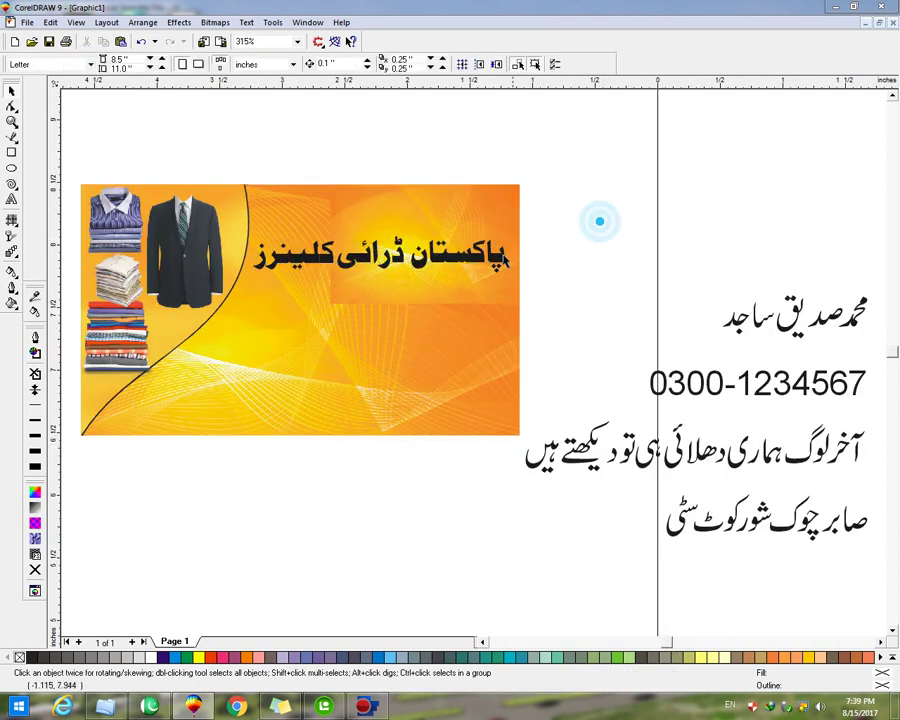
click(503, 260)
click(570, 190)
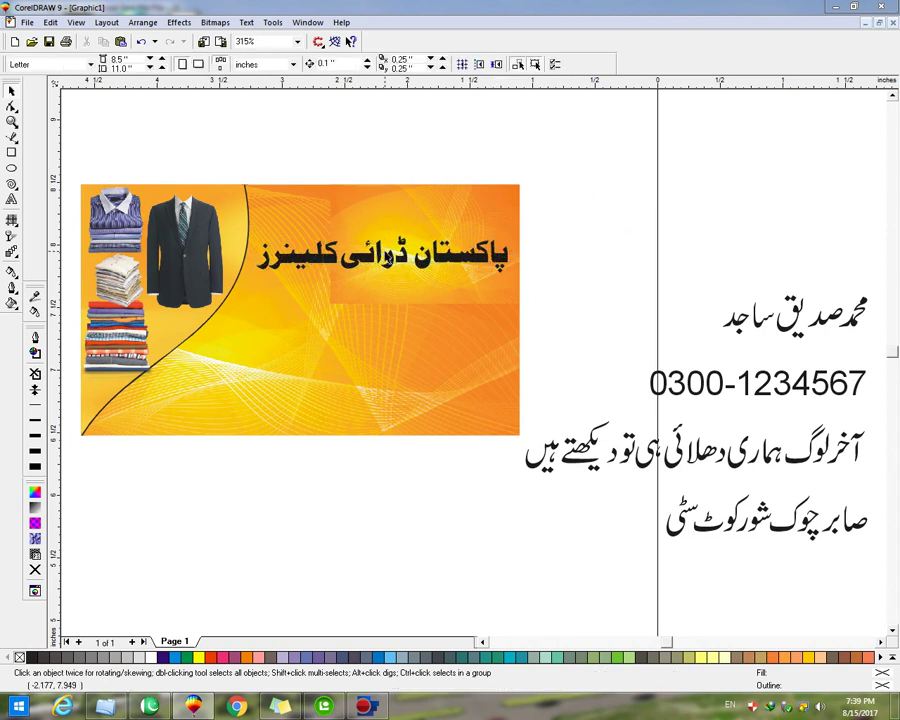
Place a copy of the shop name directly below the original on the card and select the original.
click(385, 255)
drag(385, 255, 383, 316)
click(391, 256)
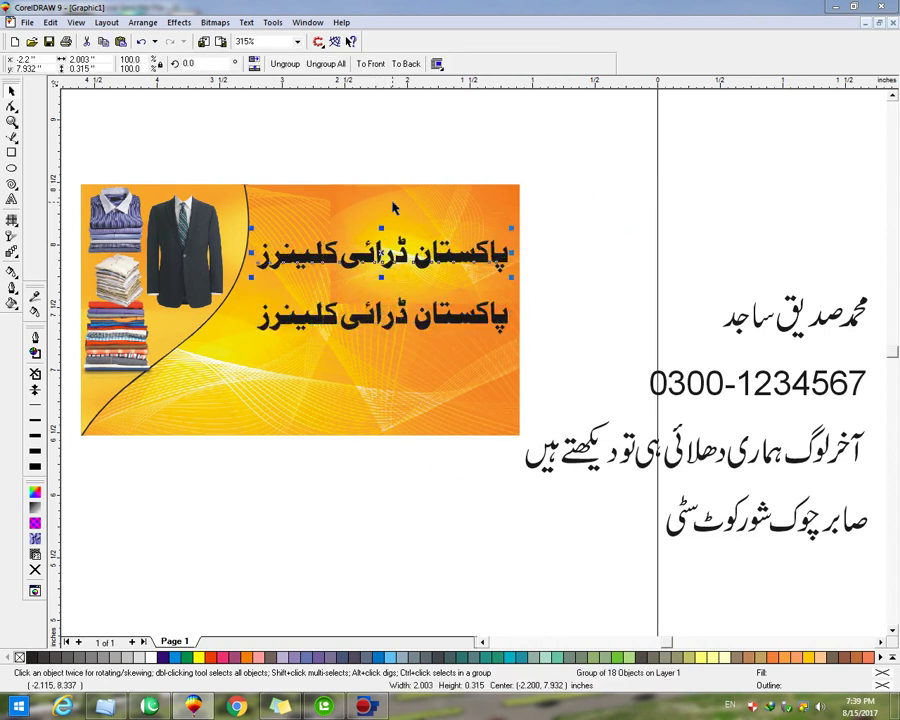
Give the upper shop name a thick outline behind the fill with rounded corners and line caps, and colour it dark blue.
key(F12)
double_click(345, 278)
text(0)
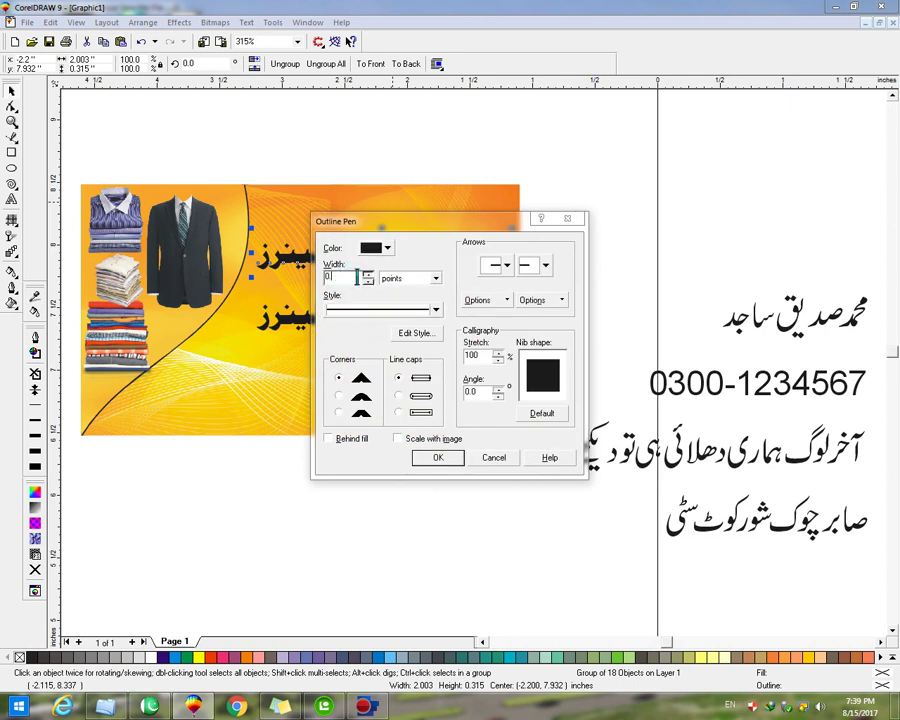
text(-1234)
click(339, 395)
click(399, 393)
click(340, 438)
click(437, 457)
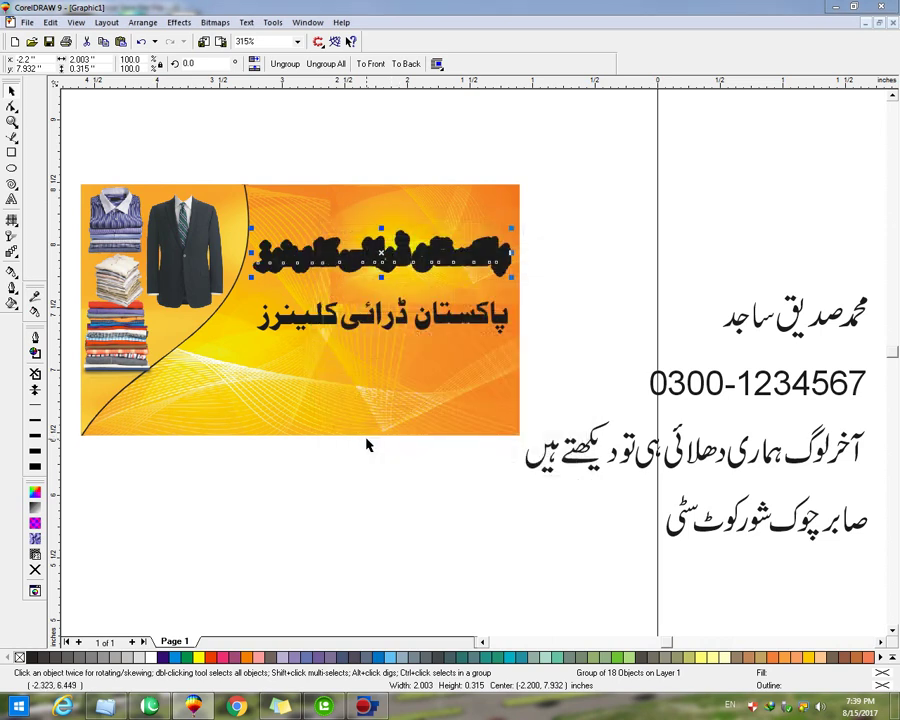
click(165, 657)
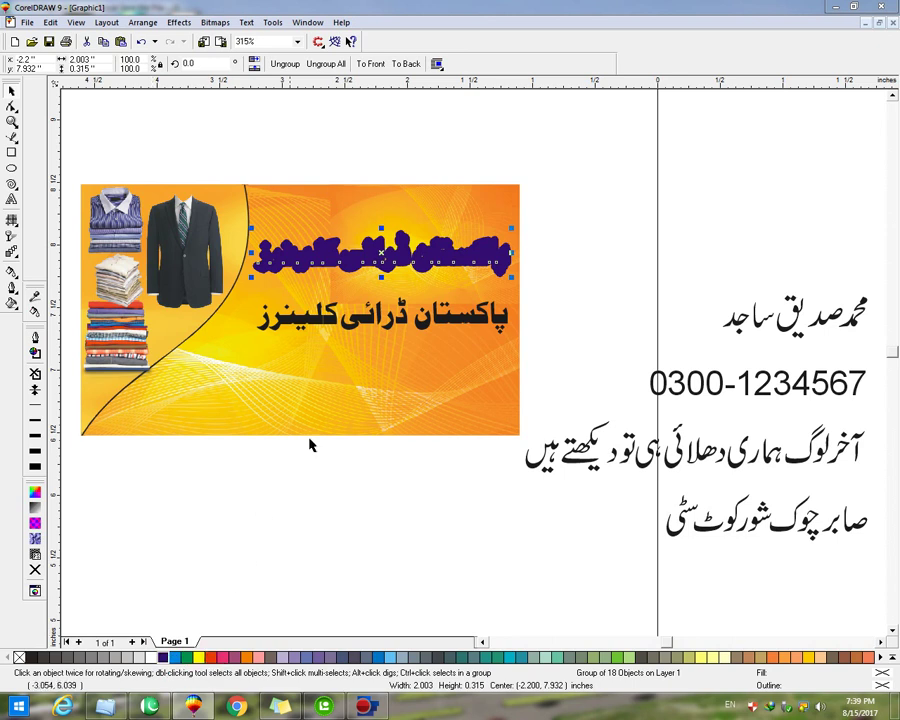
Fill the lower shop name blue and give it a 2.0-point yellow outline with rounded corners and line caps, scaling with the image.
click(358, 320)
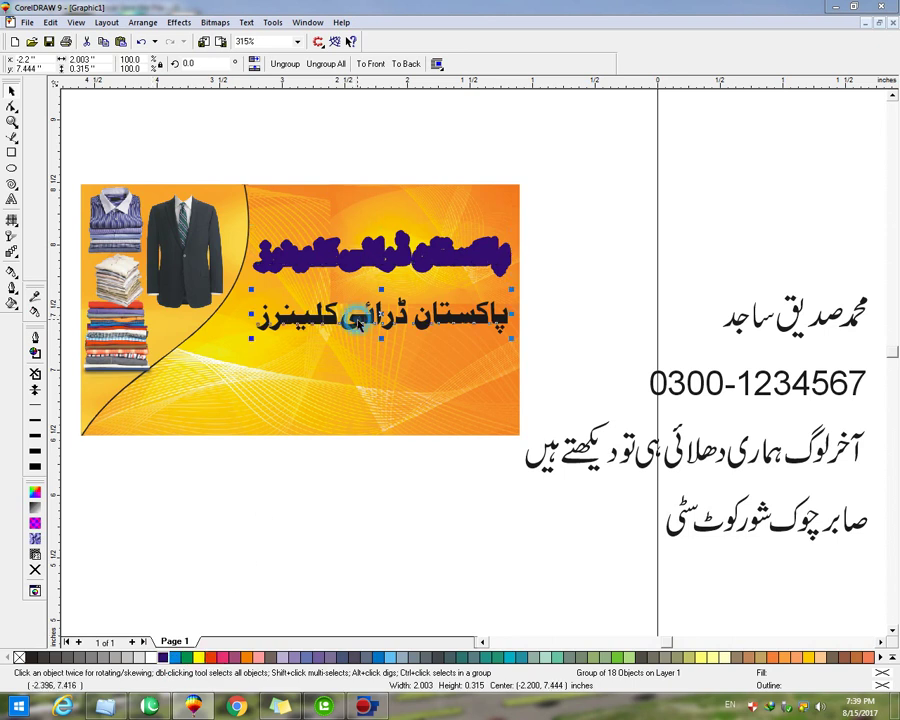
click(179, 657)
key(F12)
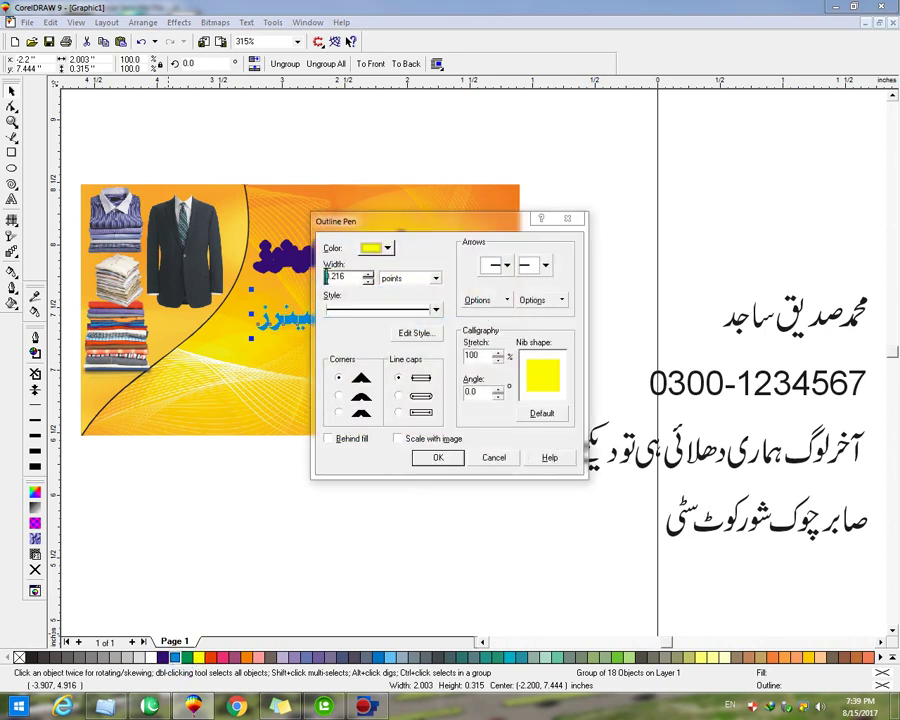
double_click(345, 278)
key(BackSpace)
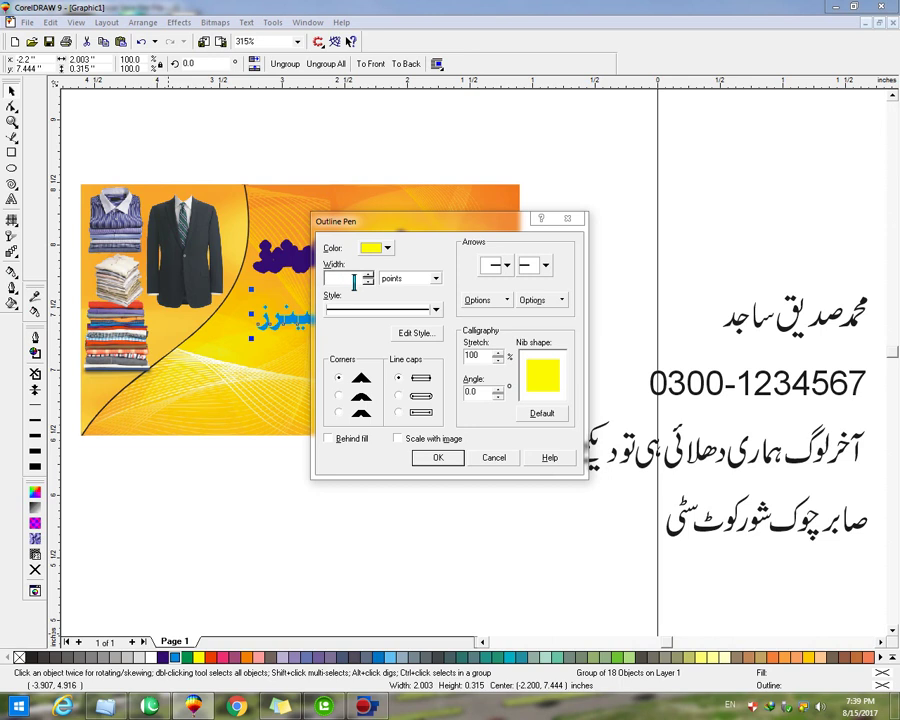
text(2.0)
click(339, 395)
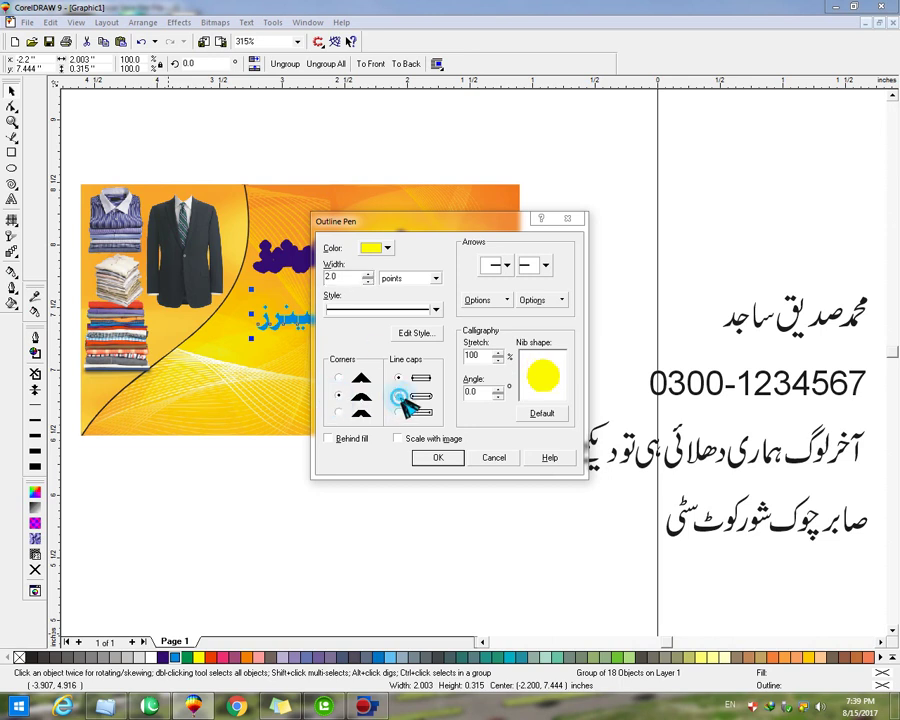
click(397, 438)
key(Return)
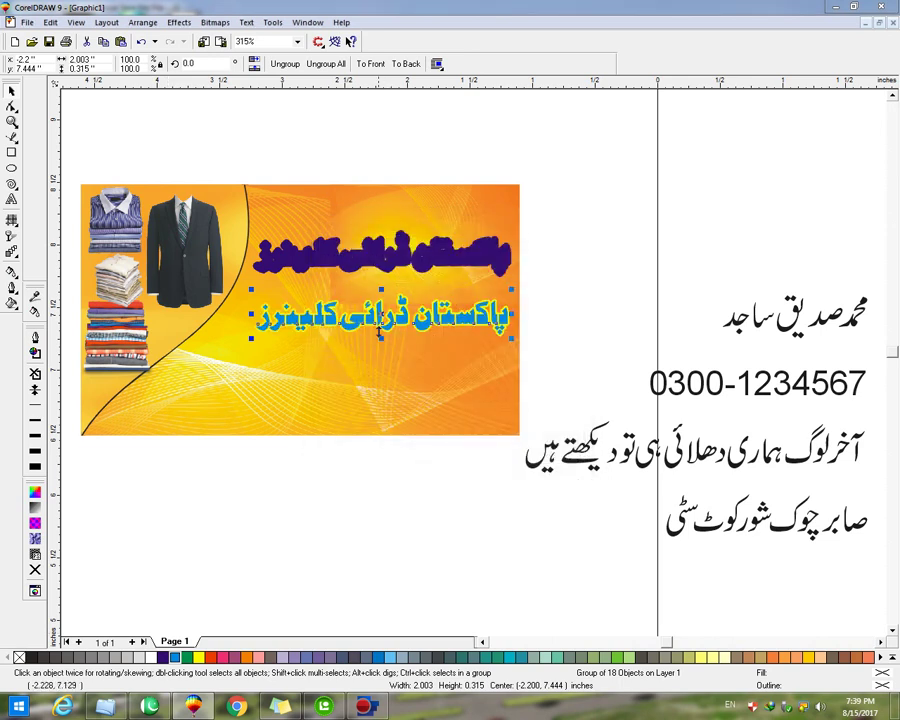
Align the blue and yellow shop name to the top of the dark blue copy so the two overlap exactly.
click(280, 63)
click(553, 62)
click(432, 66)
click(604, 316)
click(332, 240)
shift+click(390, 265)
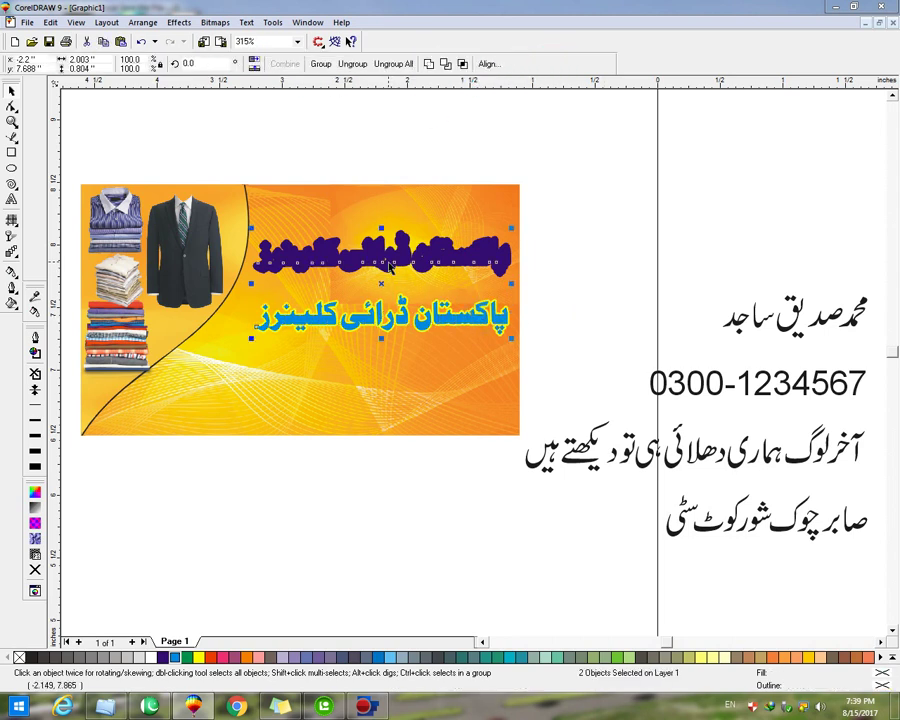
key(t)
click(580, 235)
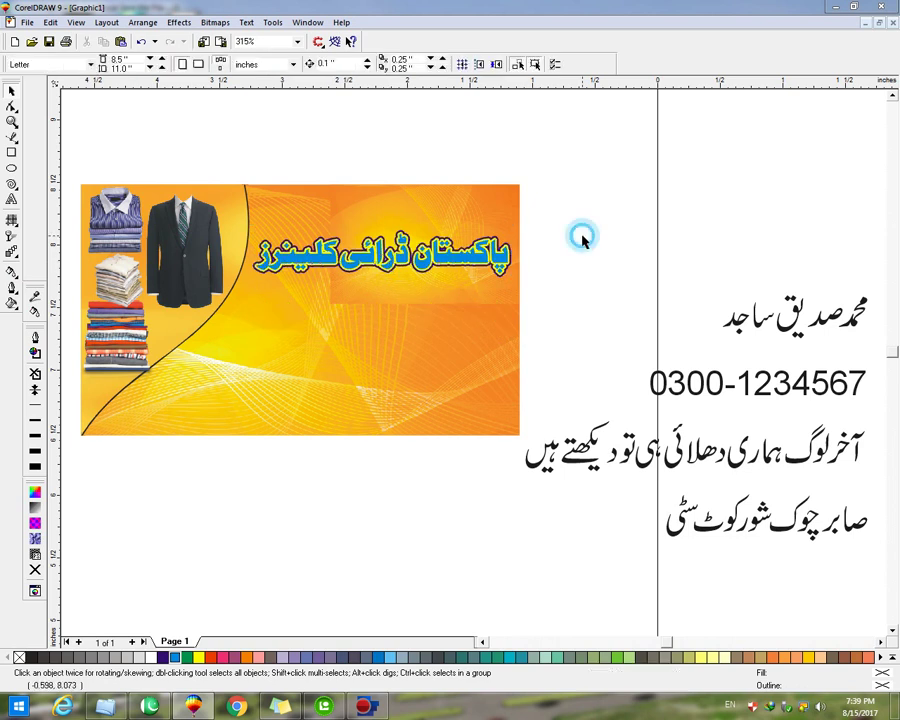
Close the gaps between the words of the owner's name beside the card and group all its pieces.
key(z)
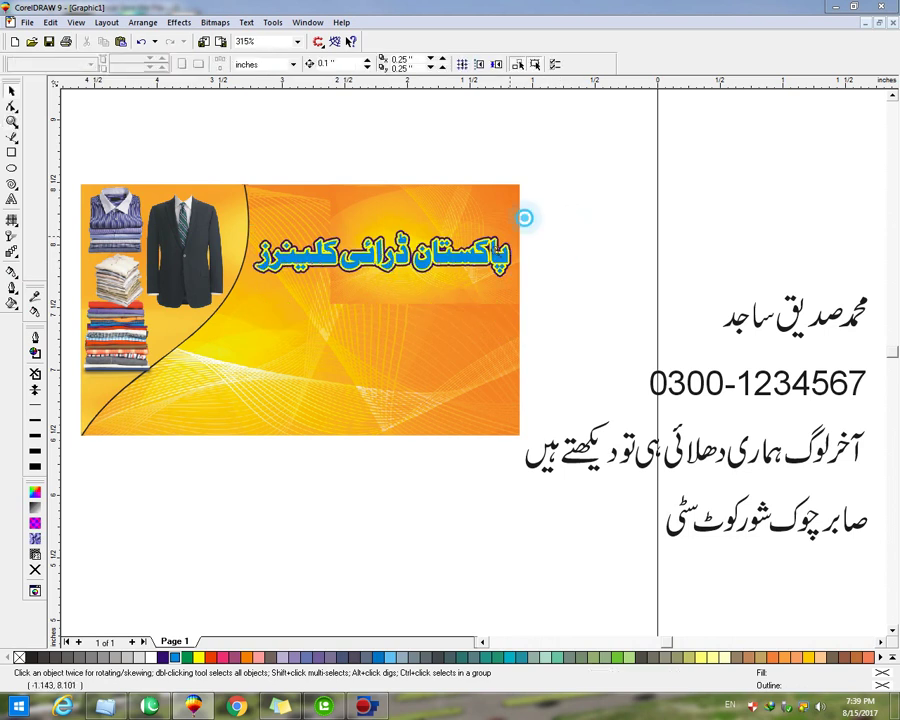
drag(518, 185, 237, 311)
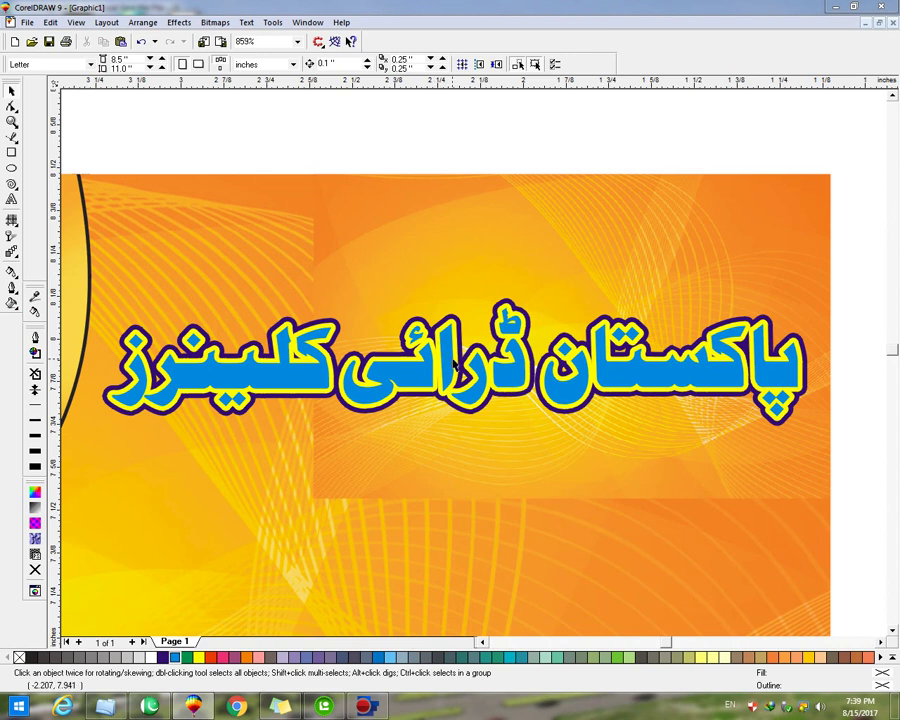
scroll(220, 291, down, 2)
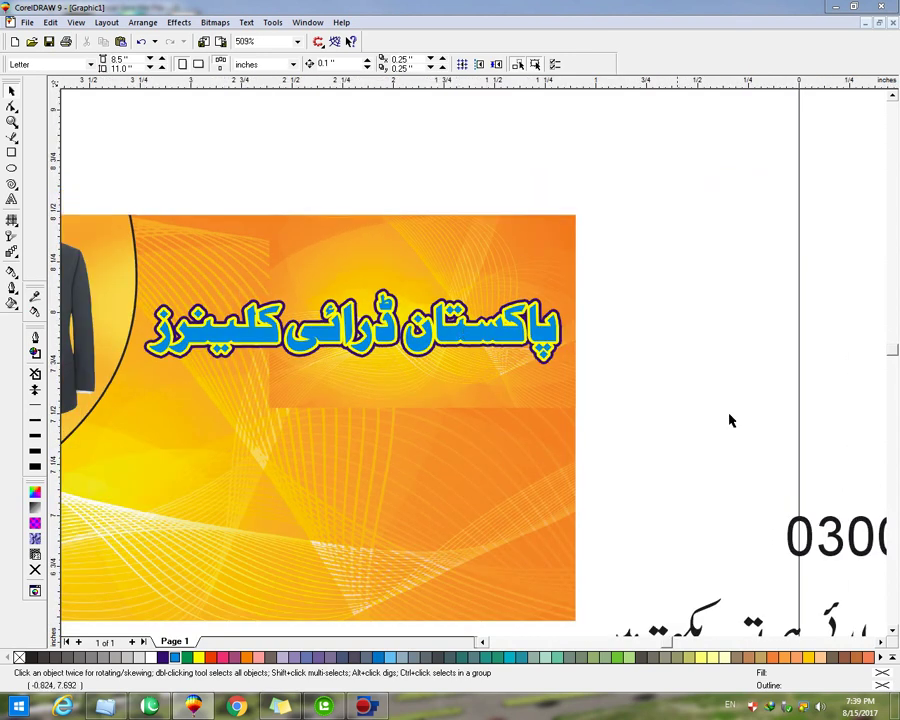
click(886, 642)
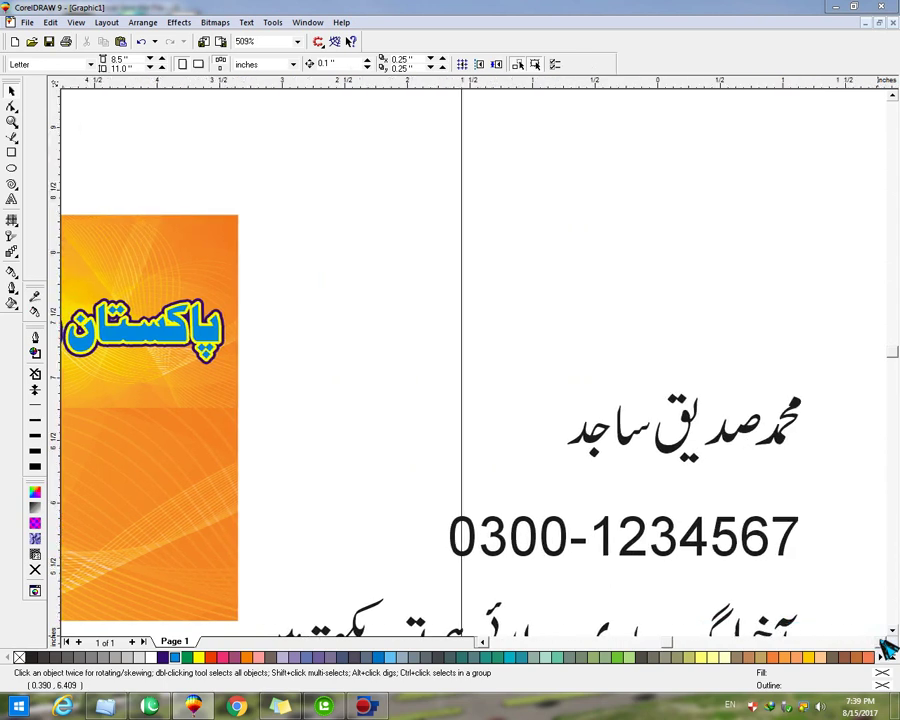
scroll(765, 345, down, 2)
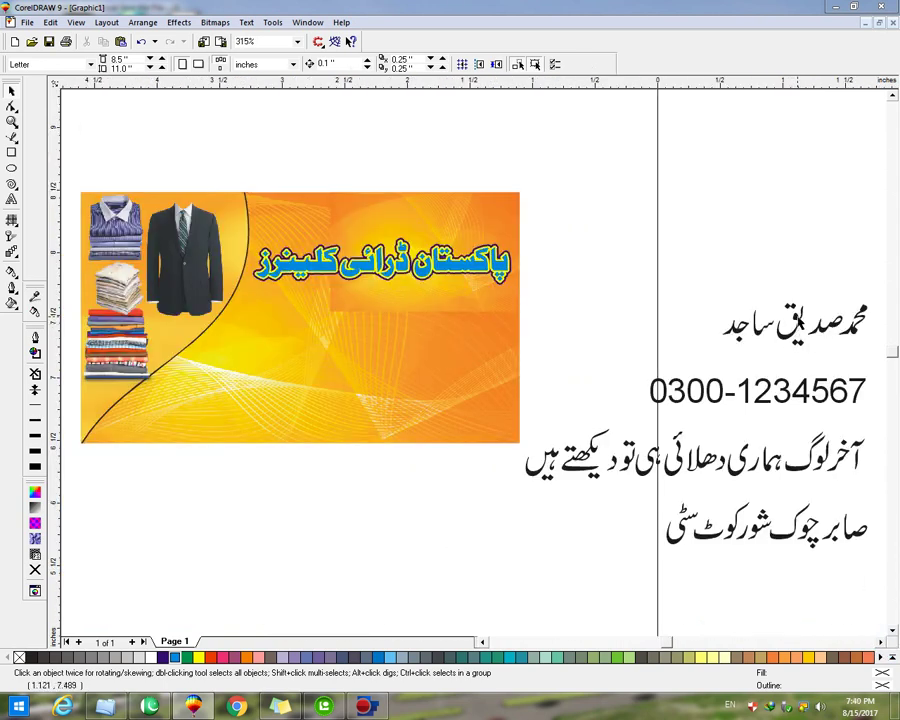
click(800, 320)
click(790, 322)
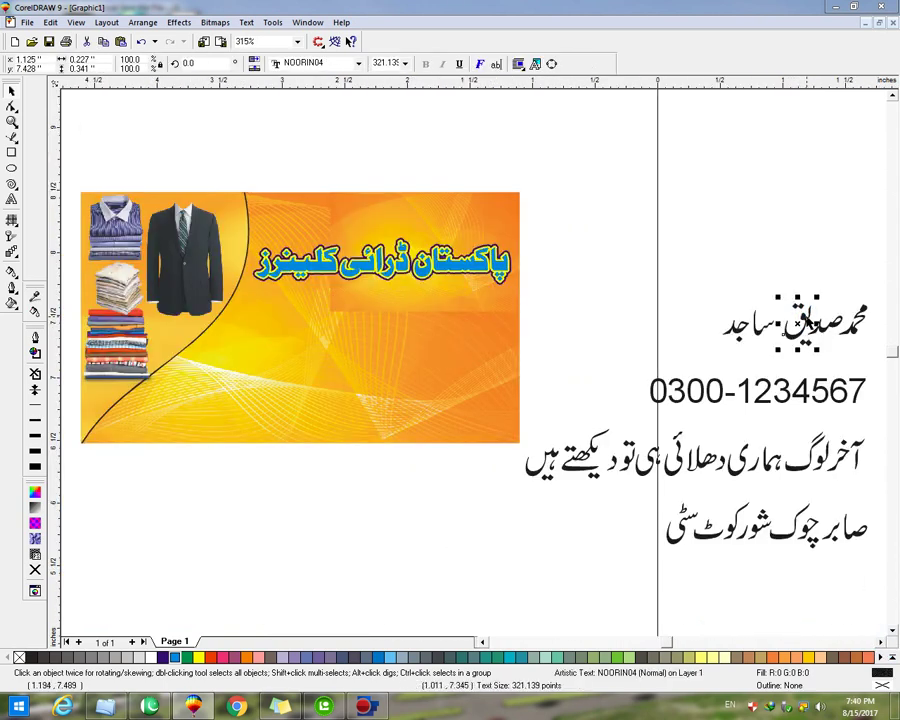
drag(709, 297, 752, 322)
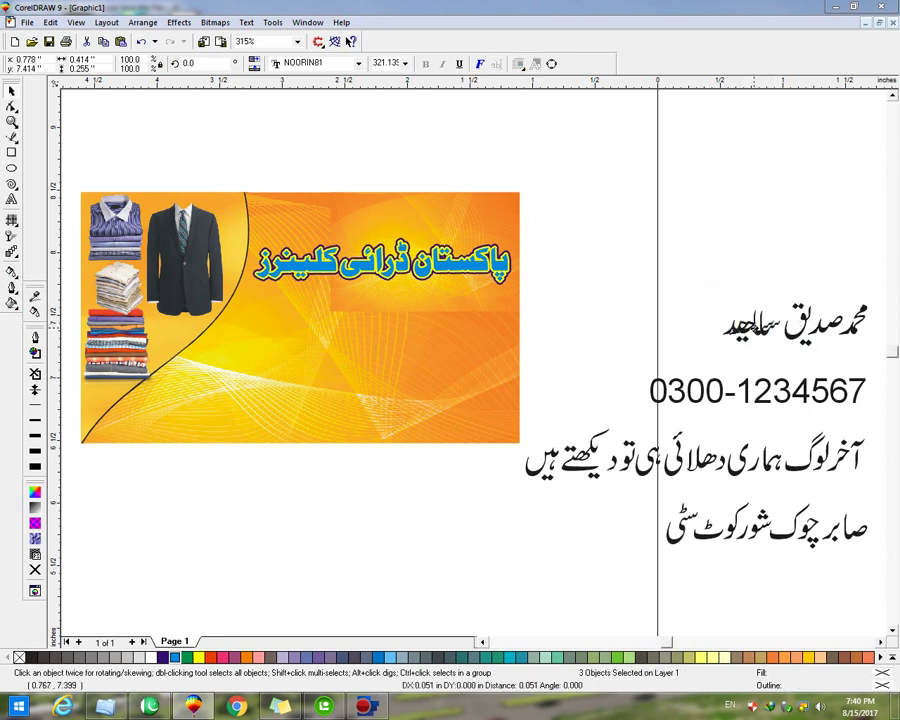
click(710, 262)
drag(705, 258, 840, 368)
key(ctrl+g)
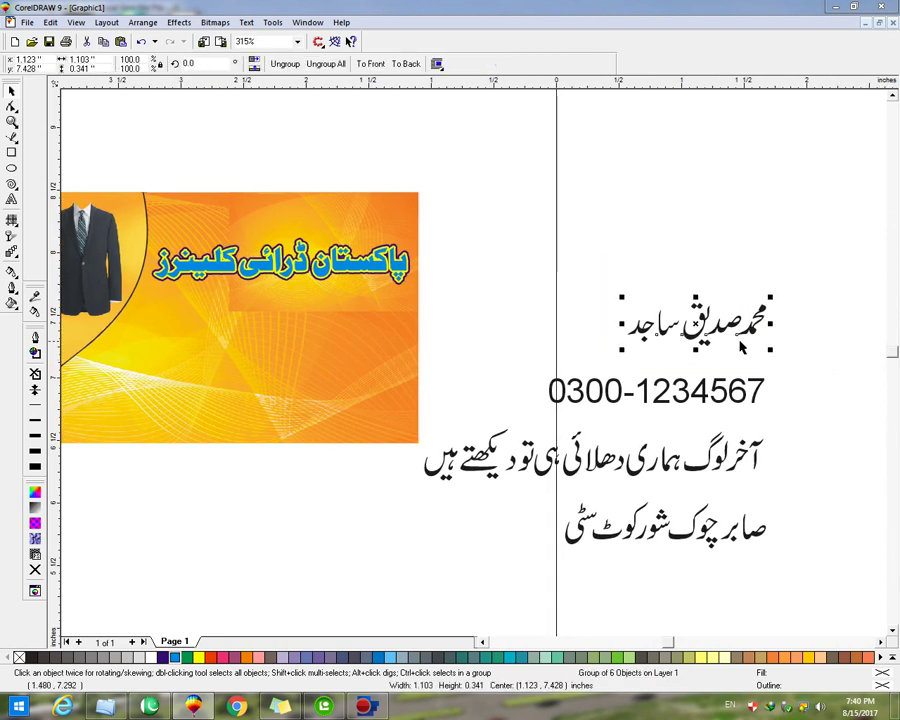
Shrink the owner's name to about 0.883 by 0.273 inches and place it above the shop name in the card's upper-right corner.
drag(699, 322, 346, 217)
drag(272, 246, 300, 238)
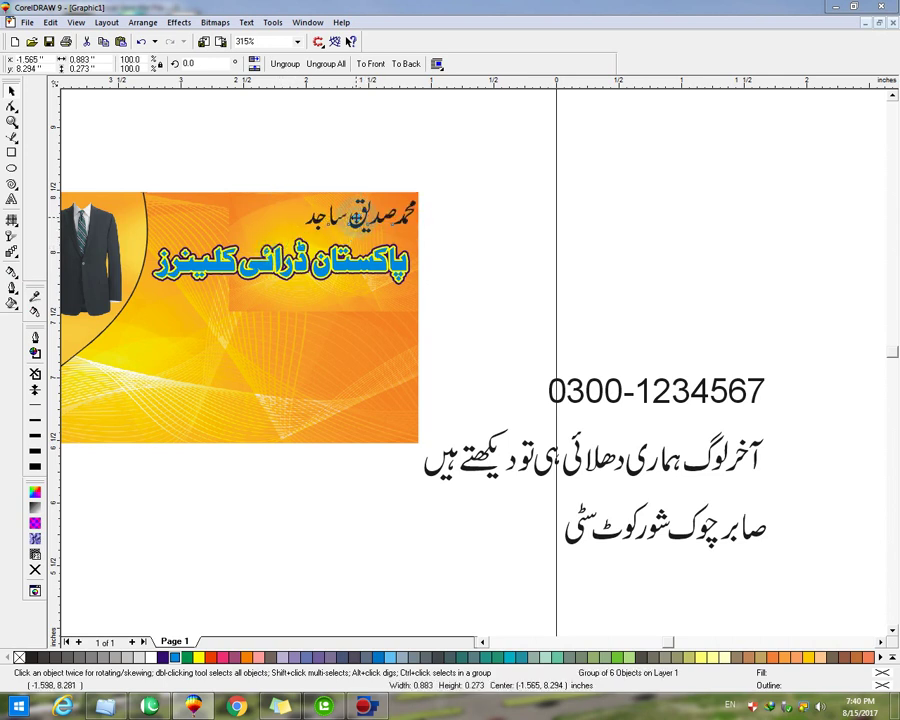
click(584, 198)
Shrink the phone number to about 0.996 by 0.114 inches and place it above the shop name, just left of the owner's name.
click(638, 384)
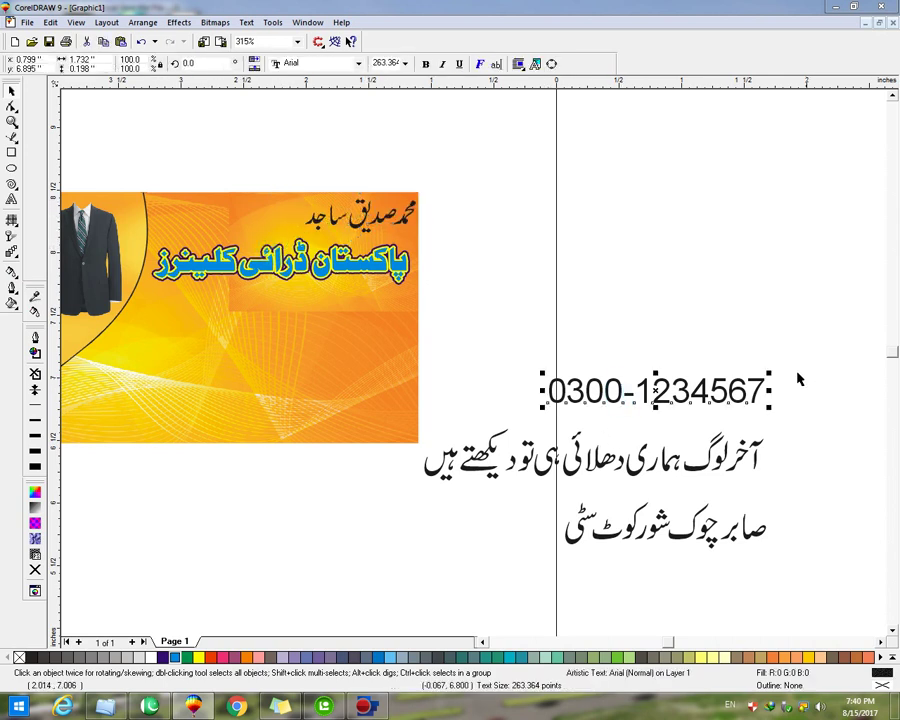
drag(769, 373, 677, 385)
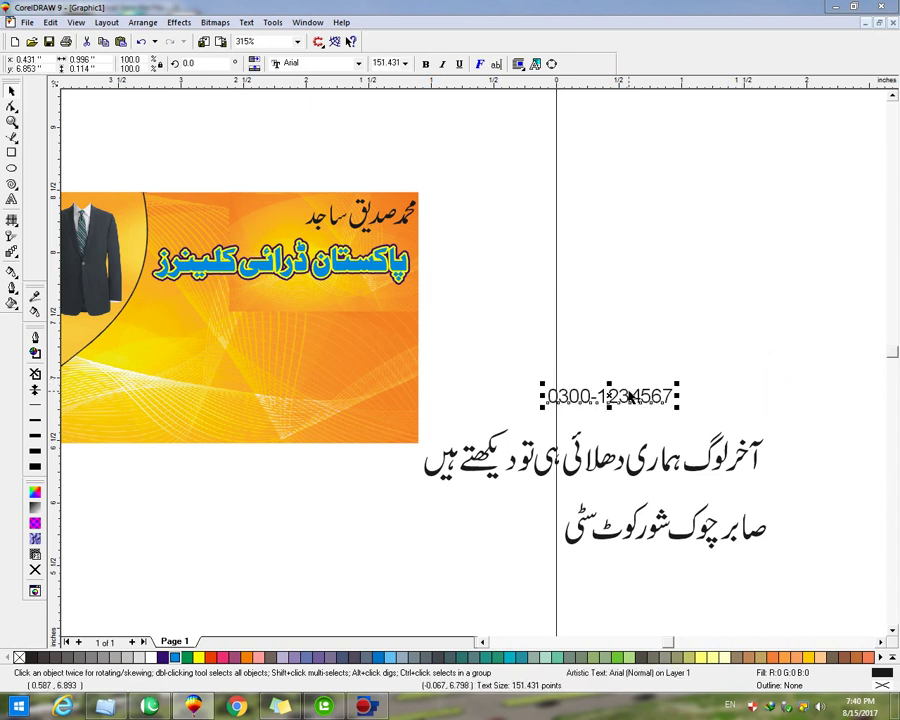
drag(610, 396, 234, 218)
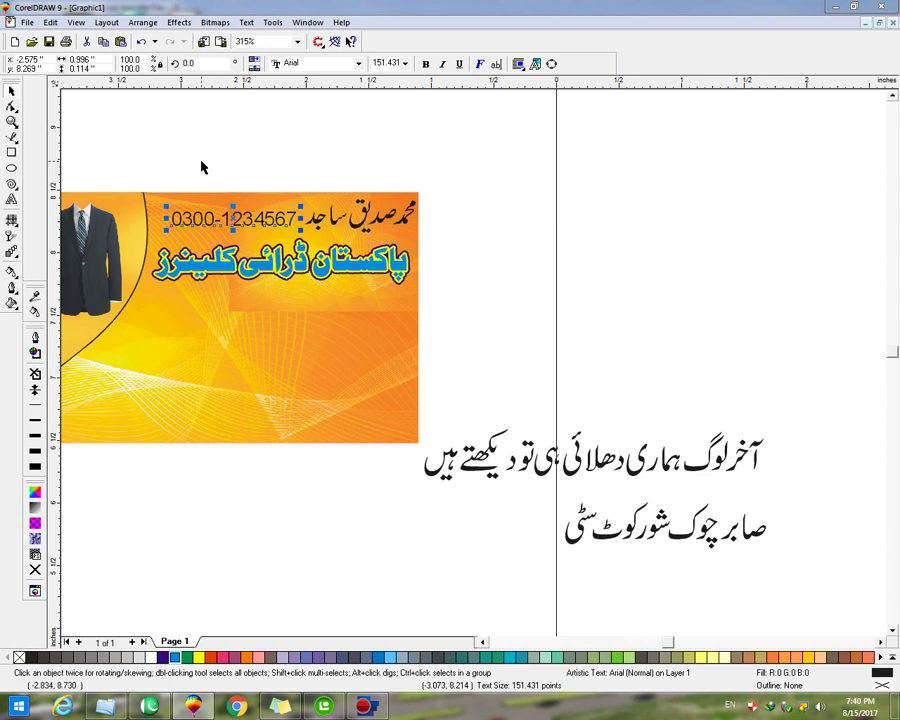
Align the phone number to the top of the owner's name and nudge it 0.1 inch down.
shift+click(319, 226)
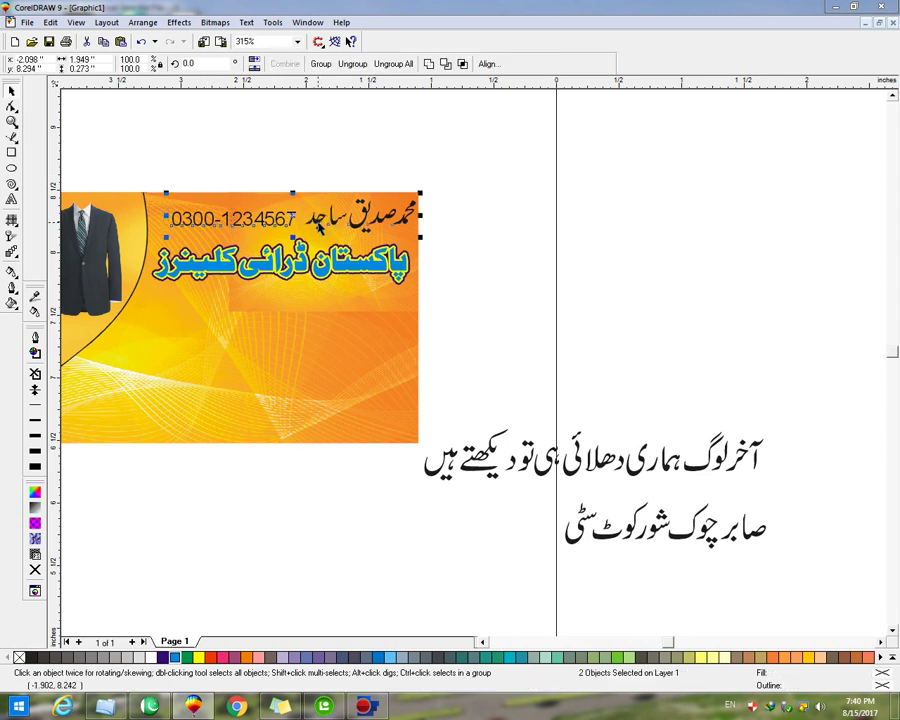
key(r)
key(ctrl+z)
key(y)
click(12, 91)
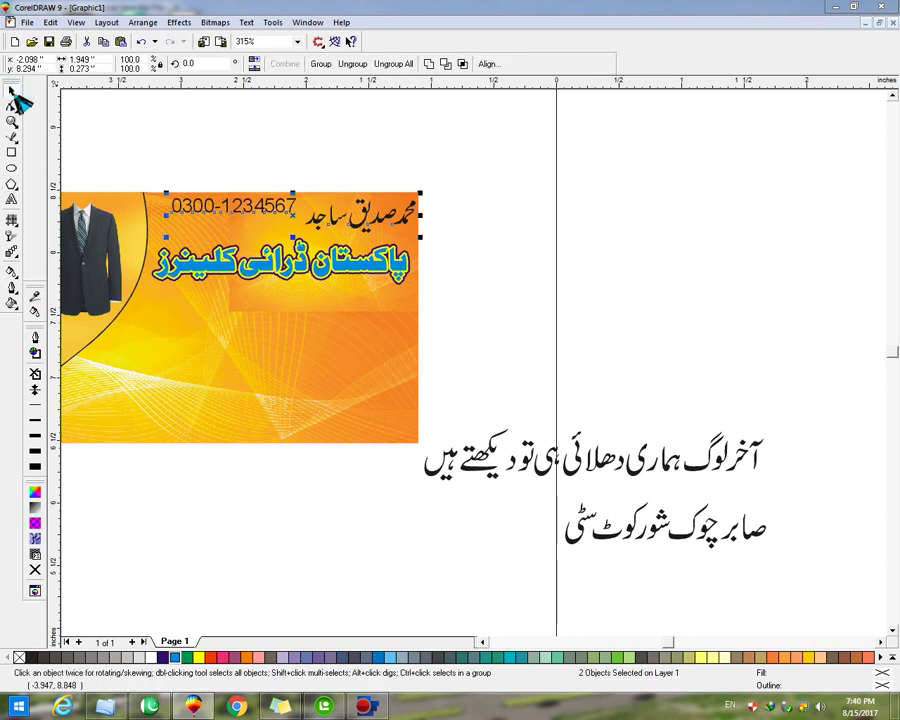
click(263, 125)
click(266, 207)
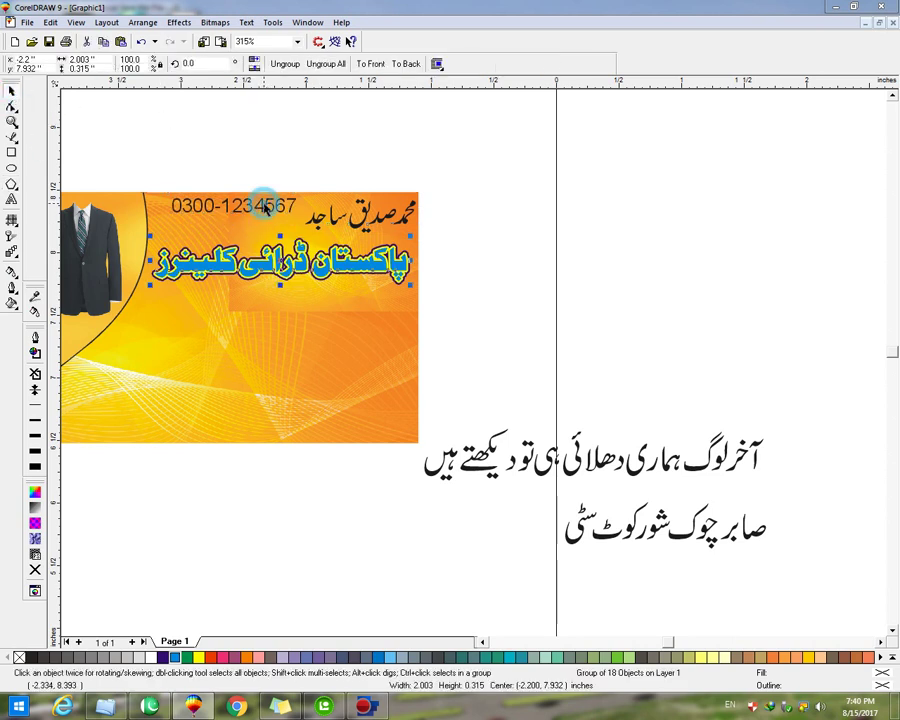
ctrl+click(258, 207)
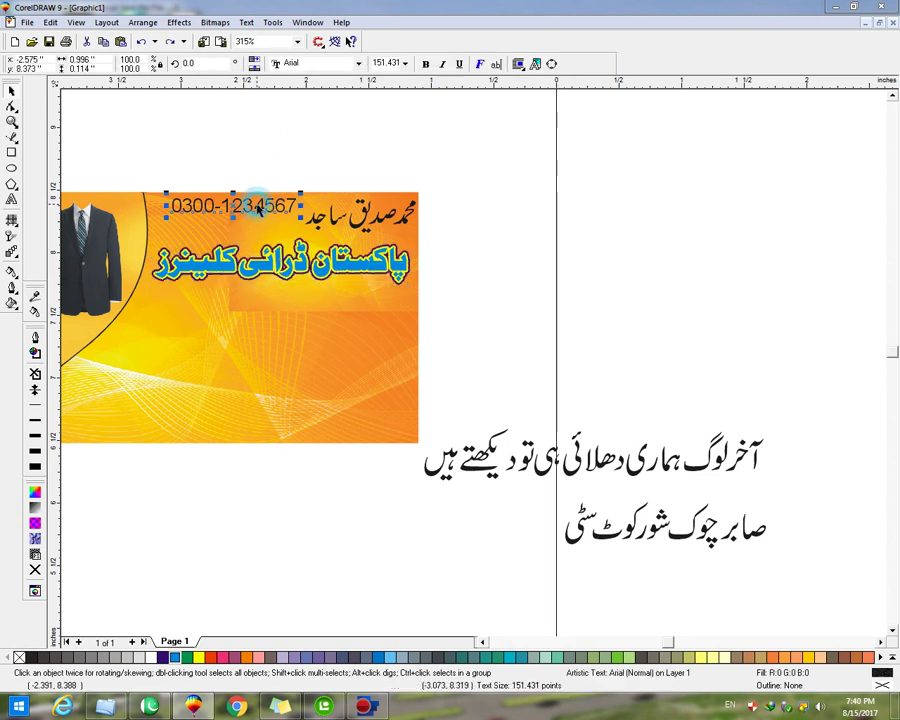
key(Down)
click(254, 168)
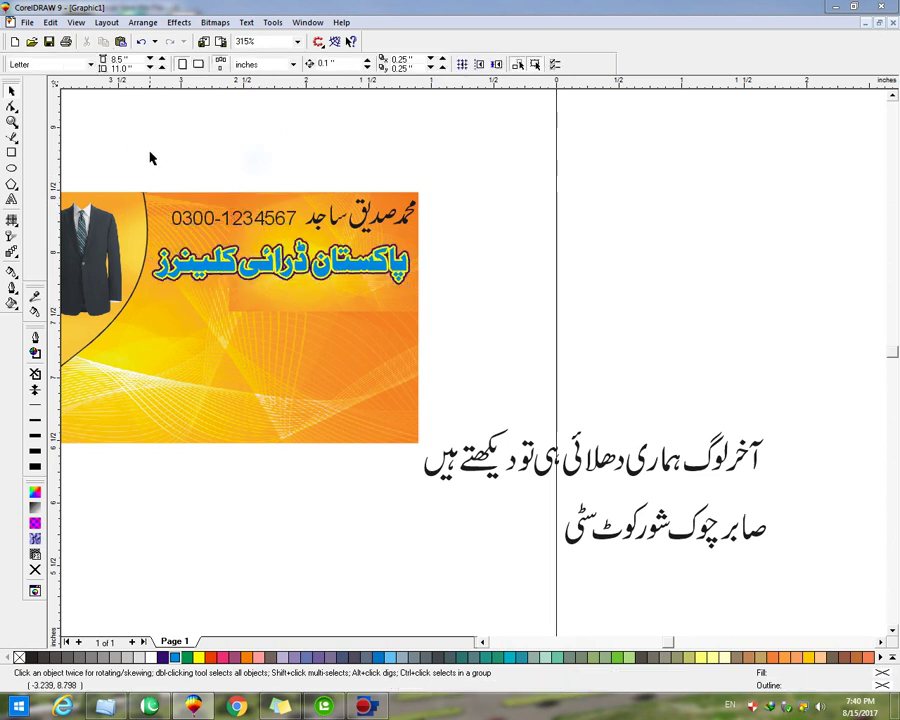
Group the phone number with the owner's name and colour the group white with a black outline.
drag(151, 157, 460, 255)
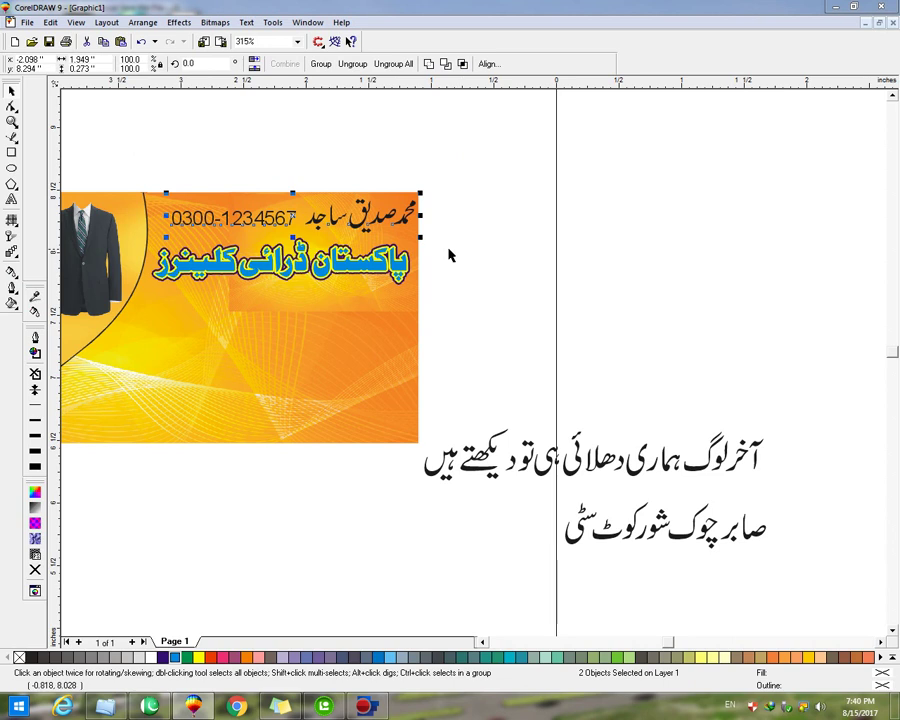
key(ctrl+g)
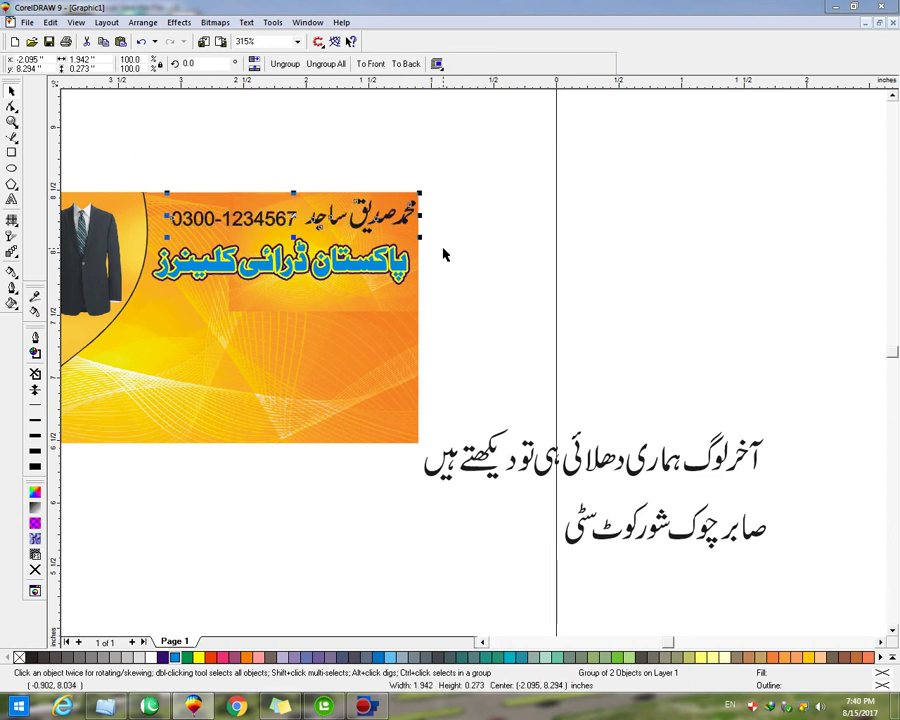
click(146, 657)
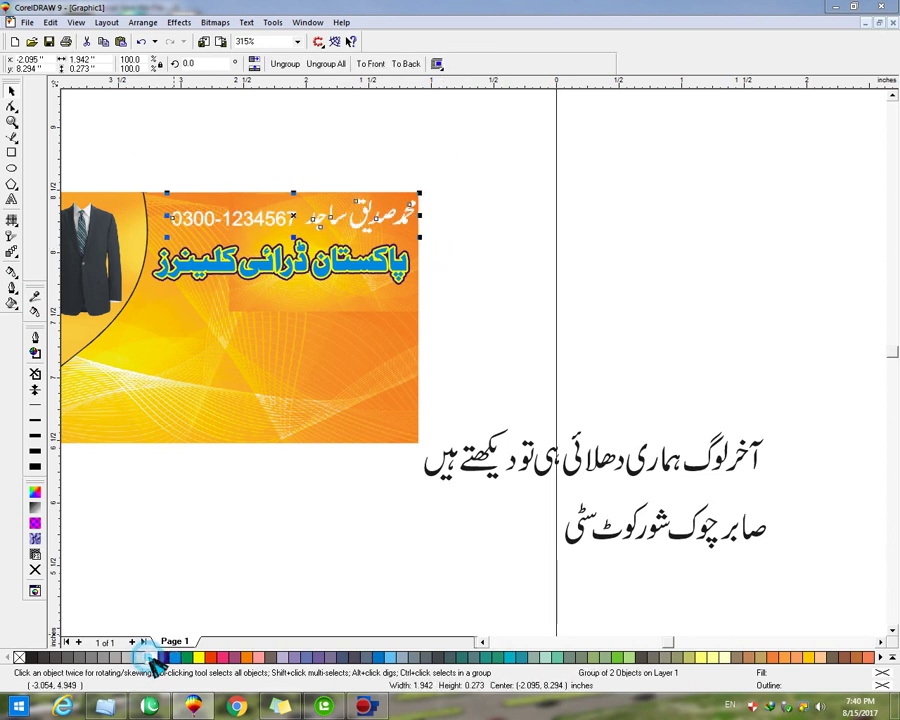
click(19, 657)
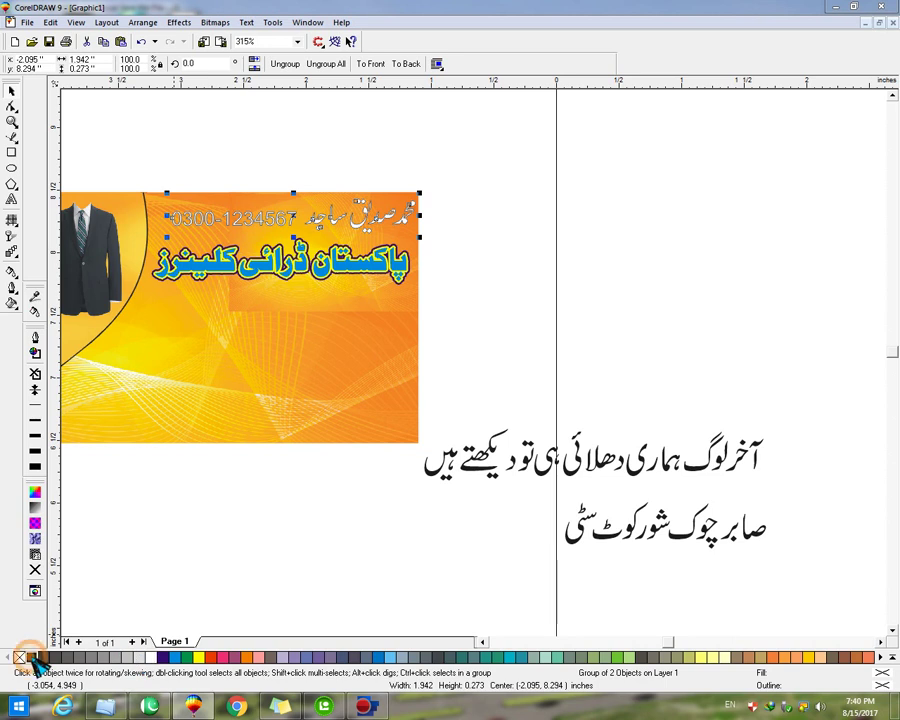
Thicken the black outline of the grouped name and phone number, with rounded corners and line caps, behind the fill and scaling with the image.
key(F12)
double_click(344, 279)
key(BackSpace)
text(4)
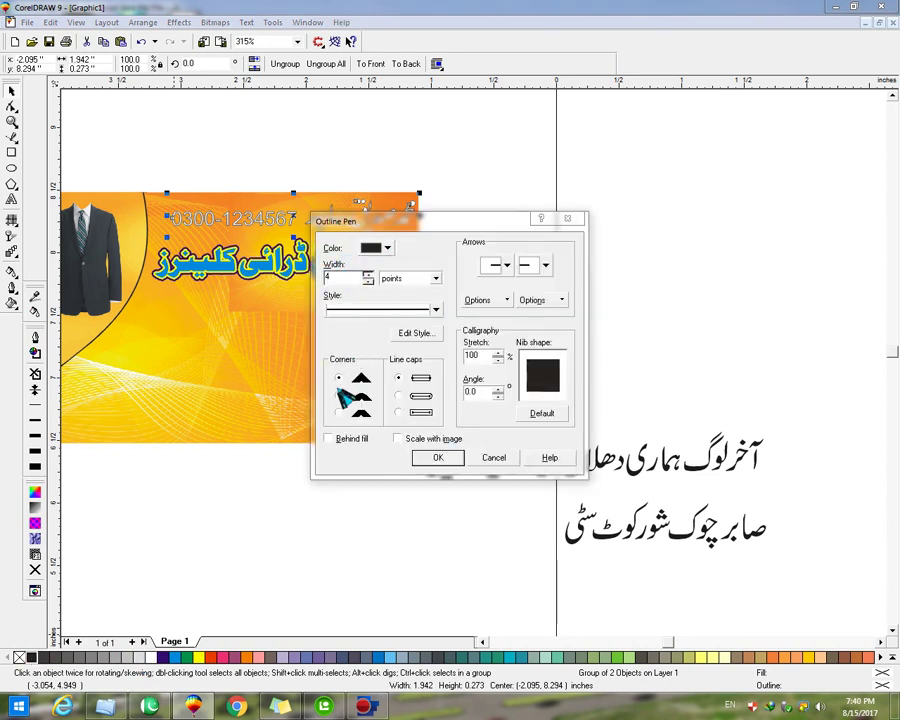
click(338, 395)
click(398, 438)
click(328, 438)
click(399, 396)
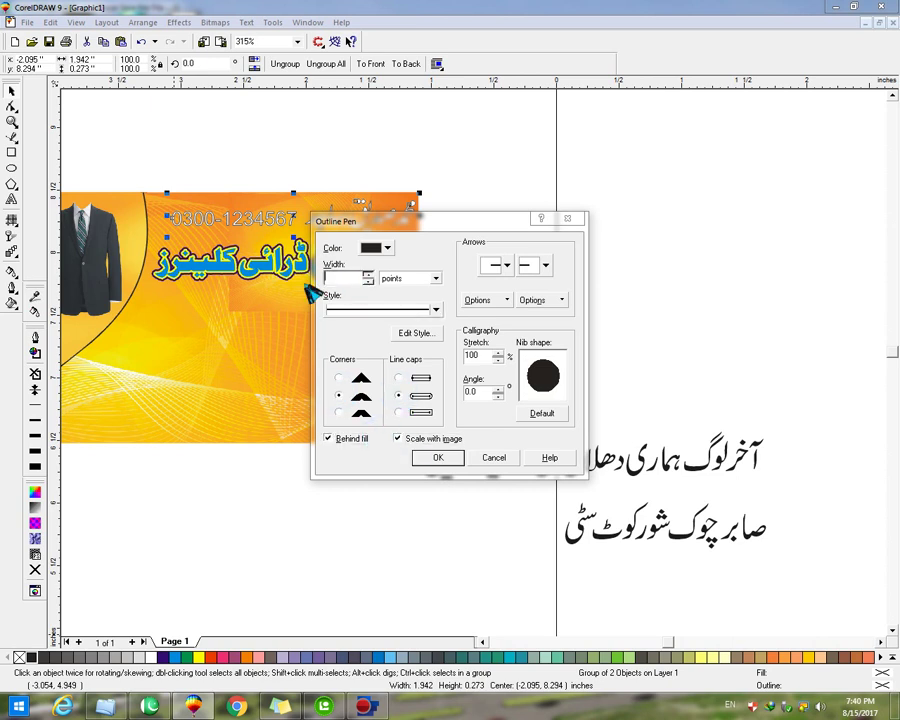
key(Return)
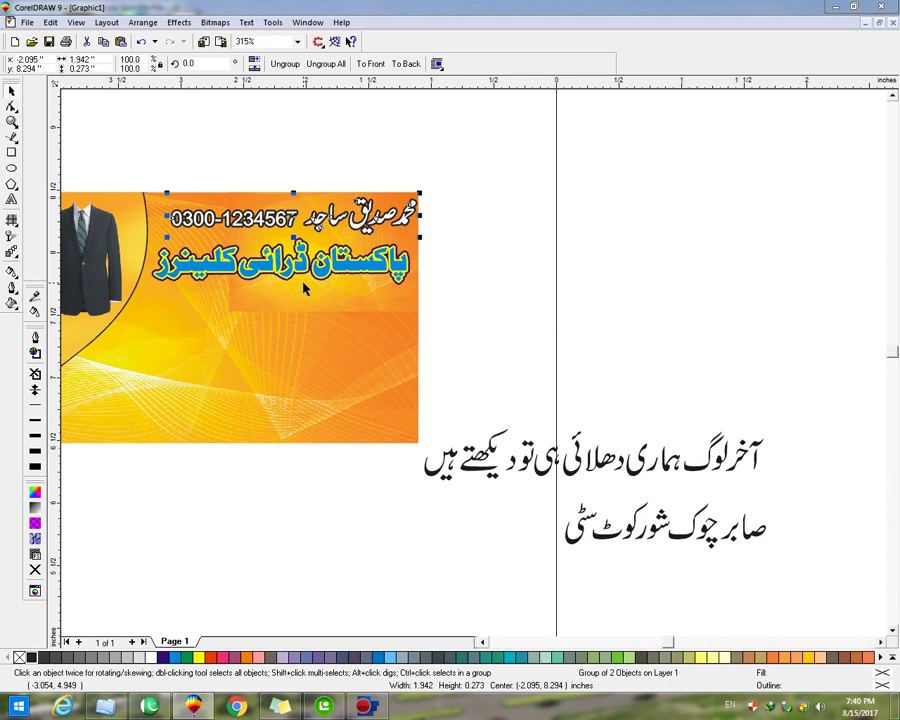
click(522, 277)
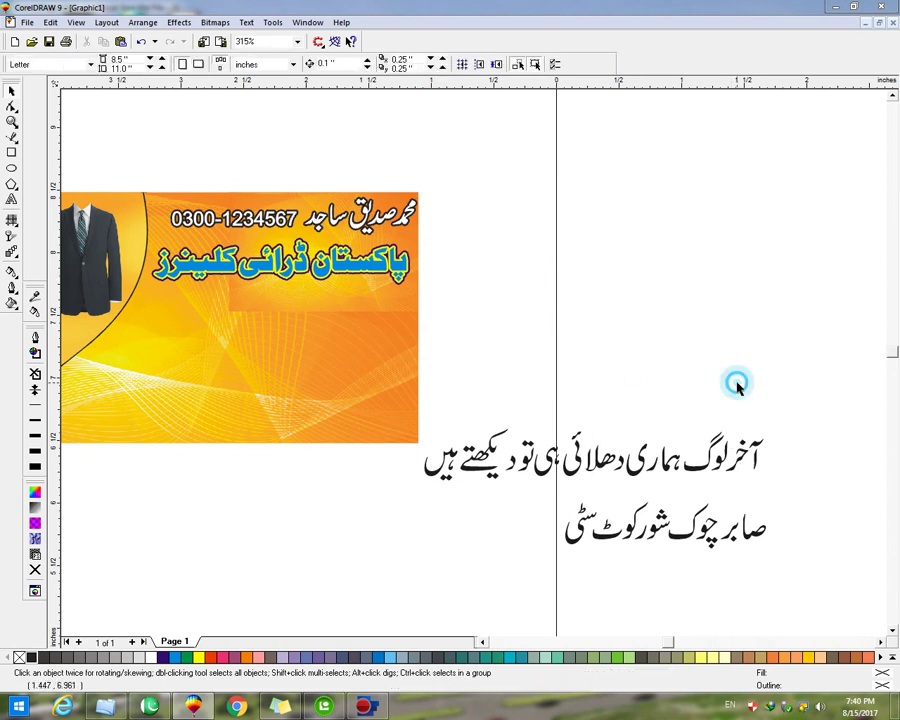
Move the Urdu slogan line onto the card below the shop name and group its characters.
drag(795, 373, 76, 346)
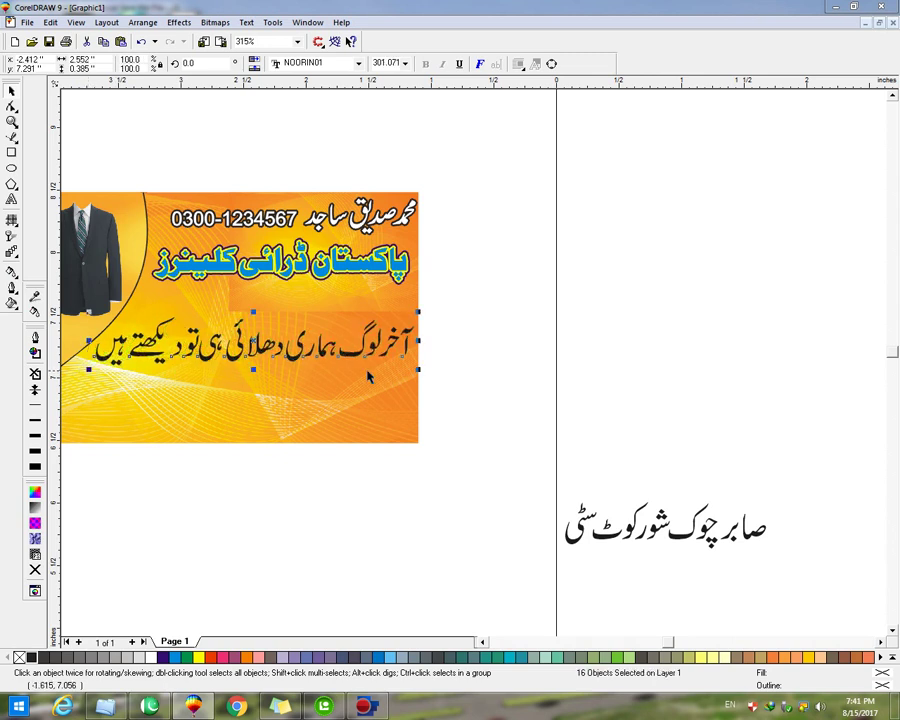
click(516, 364)
drag(810, 500, 474, 572)
key(ctrl+z)
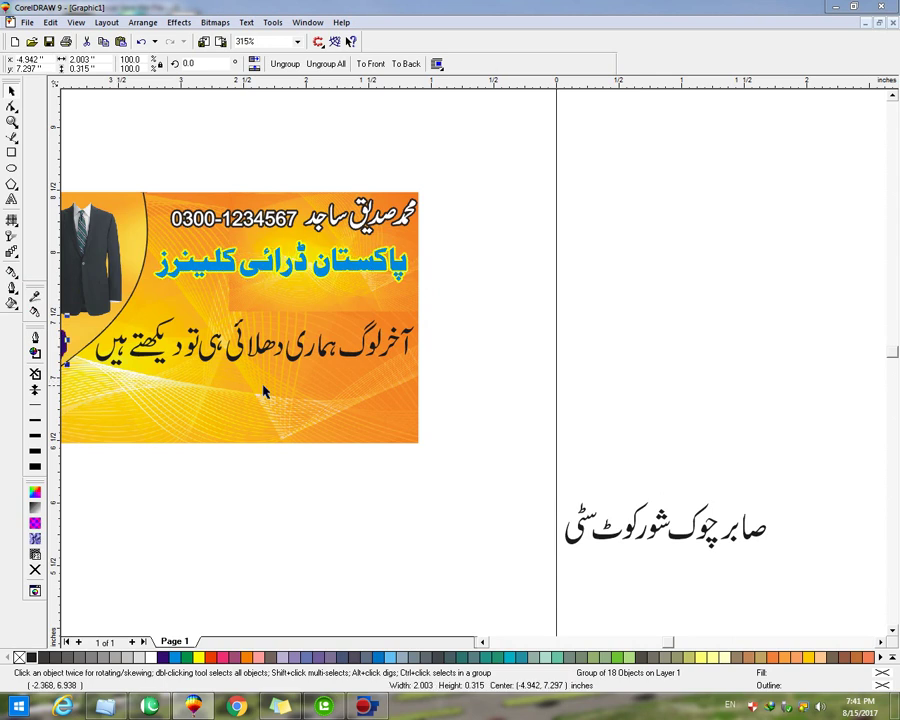
drag(498, 444, 84, 300)
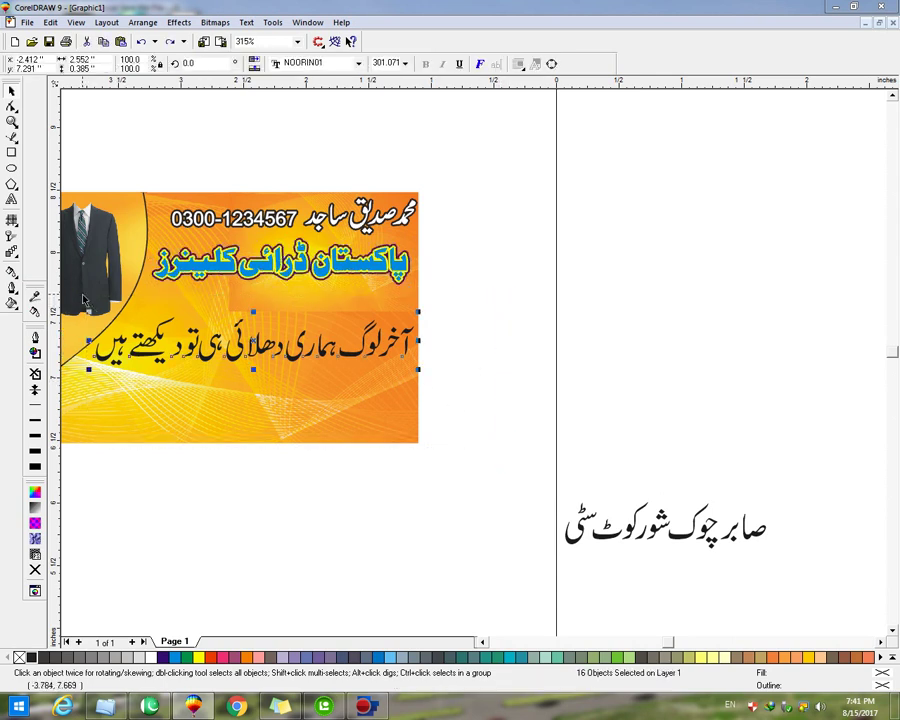
key(ctrl+g)
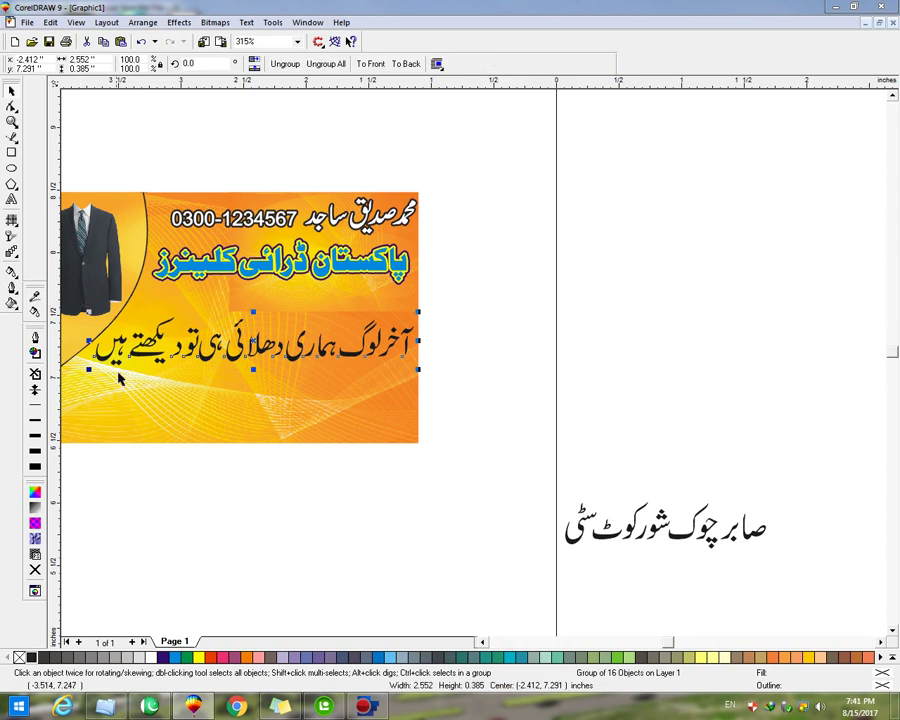
Fill the grouped slogan yellow and give it a 1-point yellow outline with rounded corners.
click(176, 658)
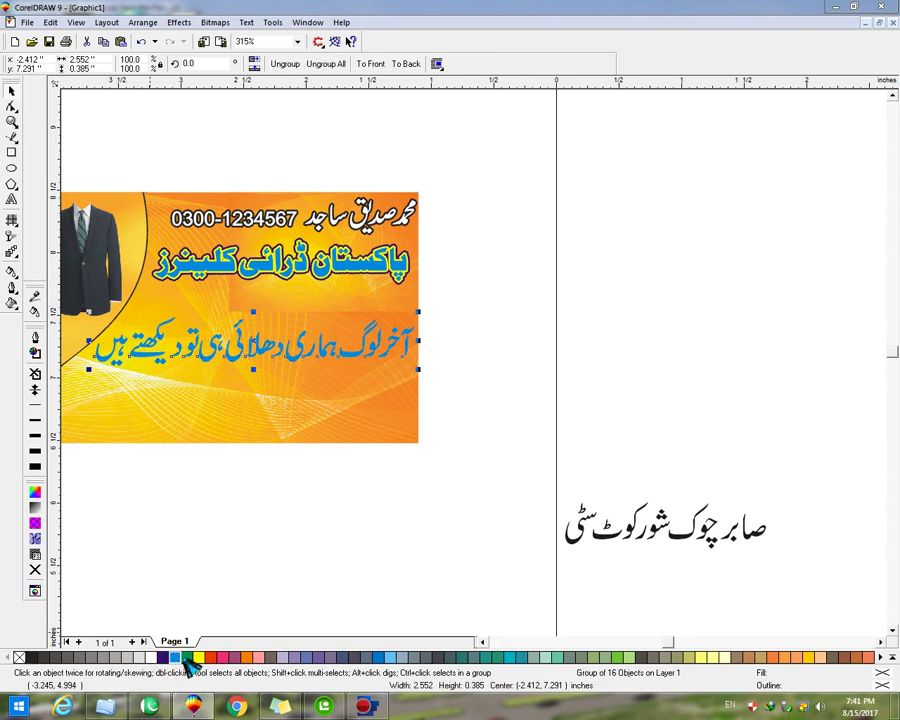
click(201, 657)
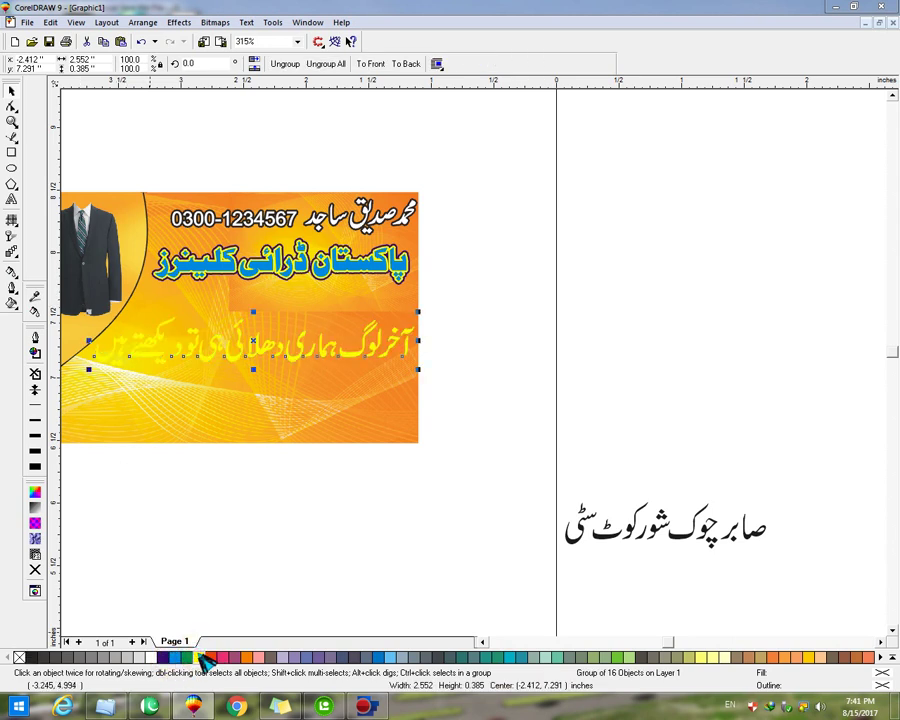
key(F12)
key(BackSpace)
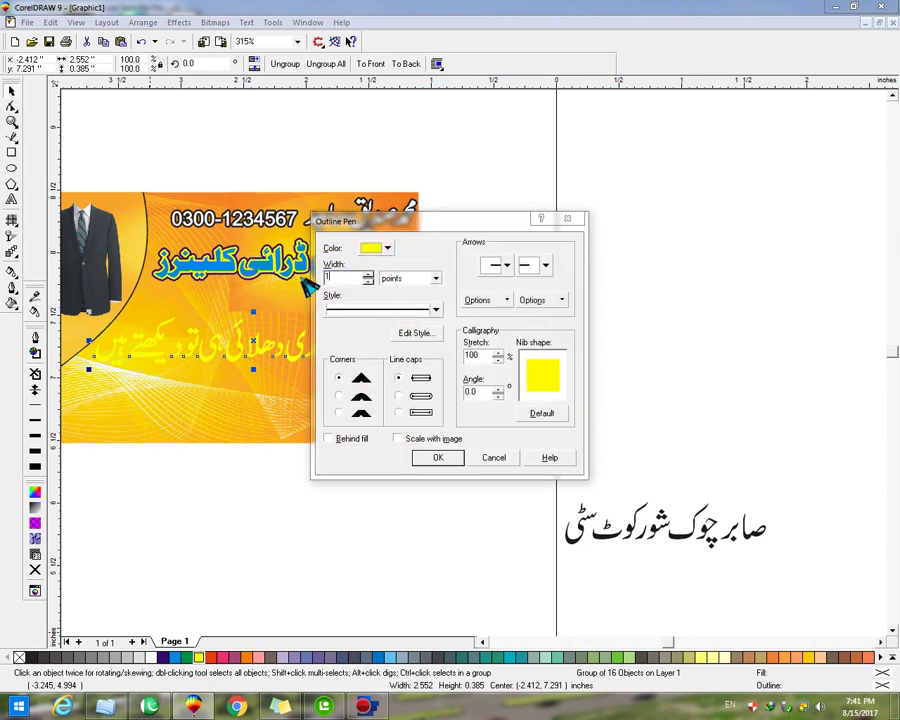
click(339, 397)
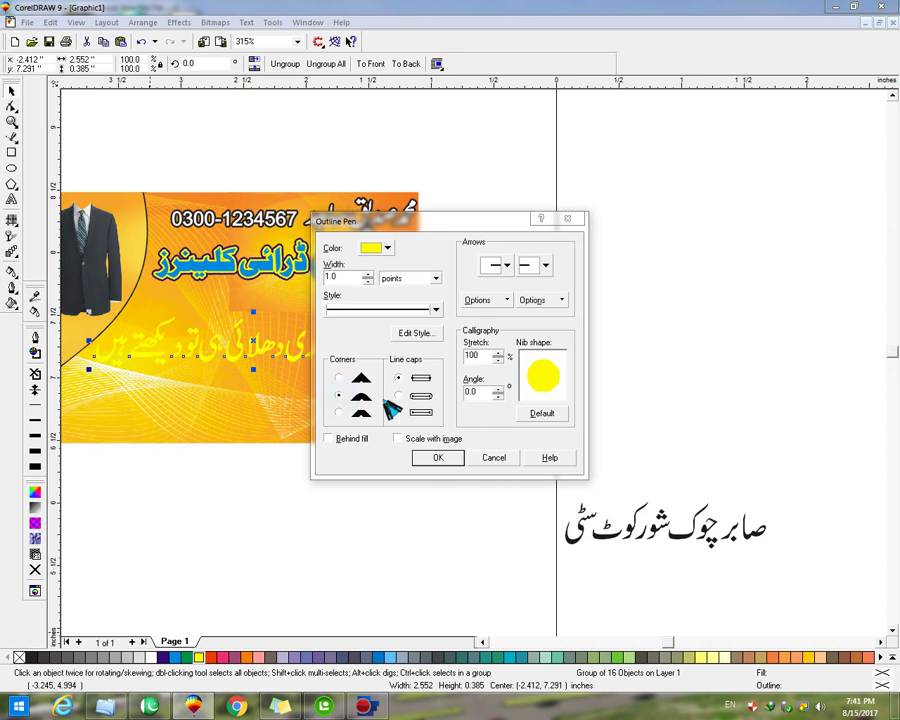
click(436, 456)
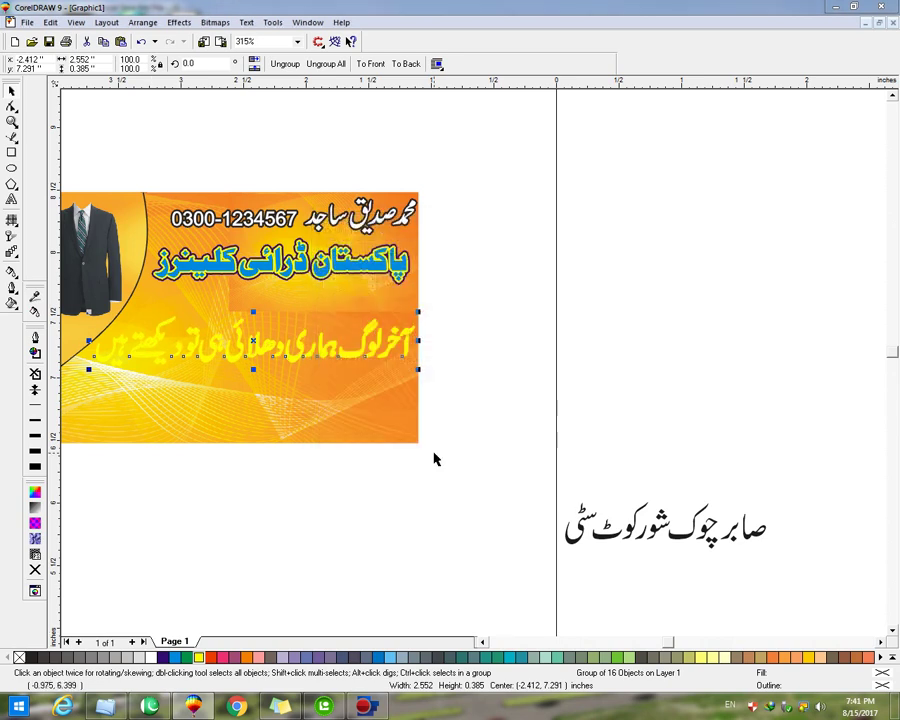
Recolour the slogan's outline muted green with rounded line caps, placed behind the fill and scaling with the image.
key(F12)
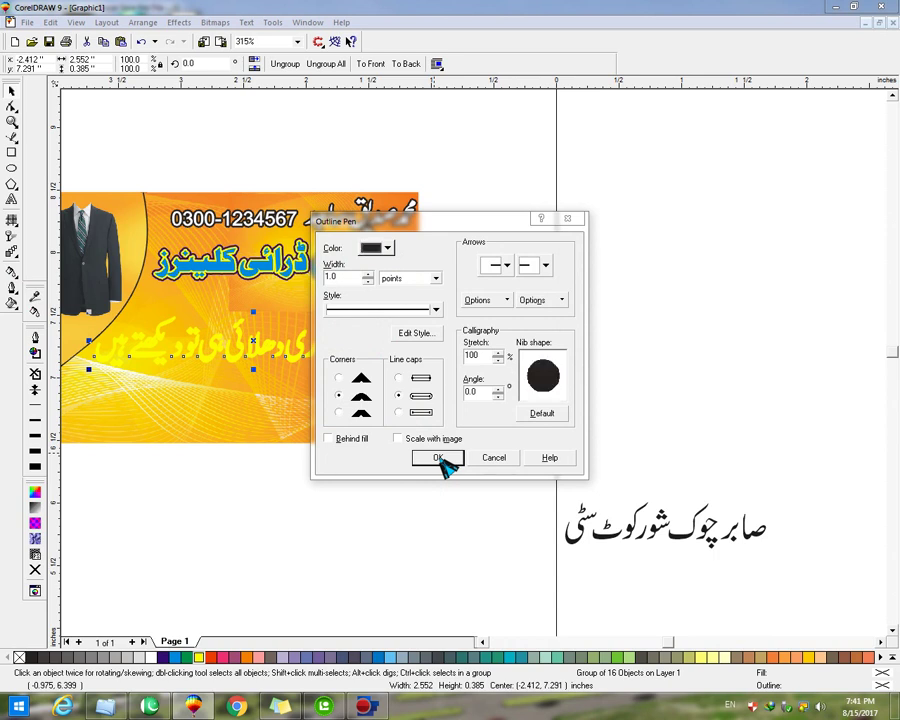
click(438, 458)
key(F12)
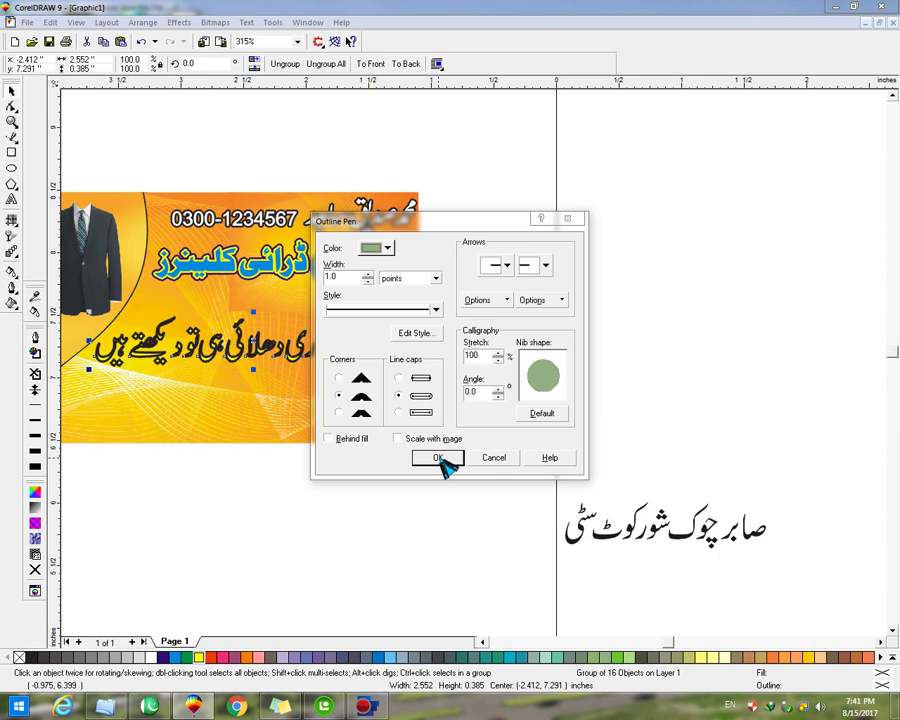
click(397, 438)
click(328, 438)
key(Return)
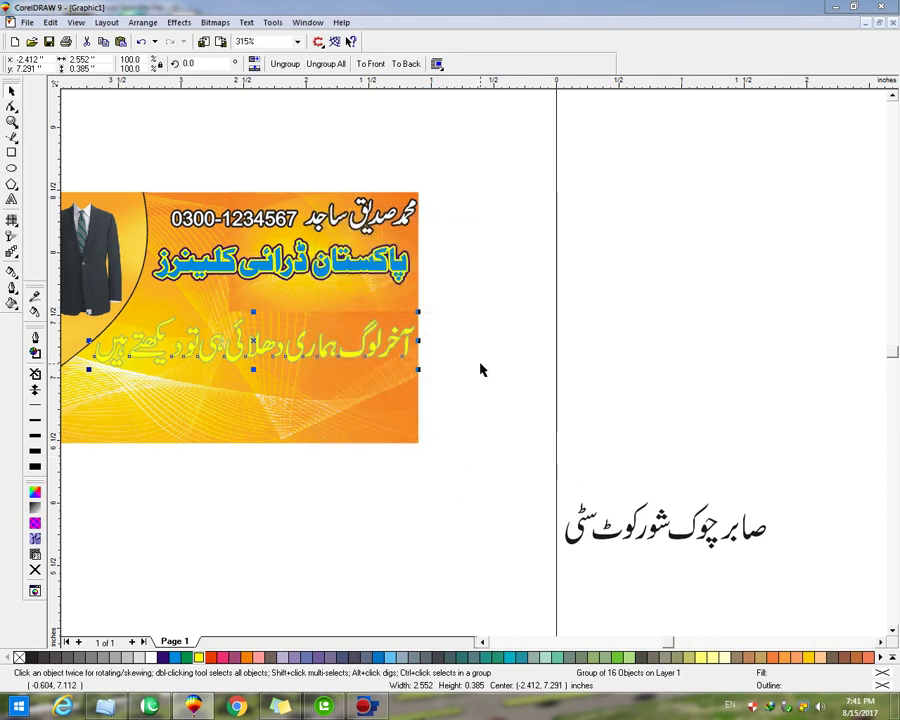
Set the slogan's outline width to 2 points and its outline colour to a brighter green.
key(F12)
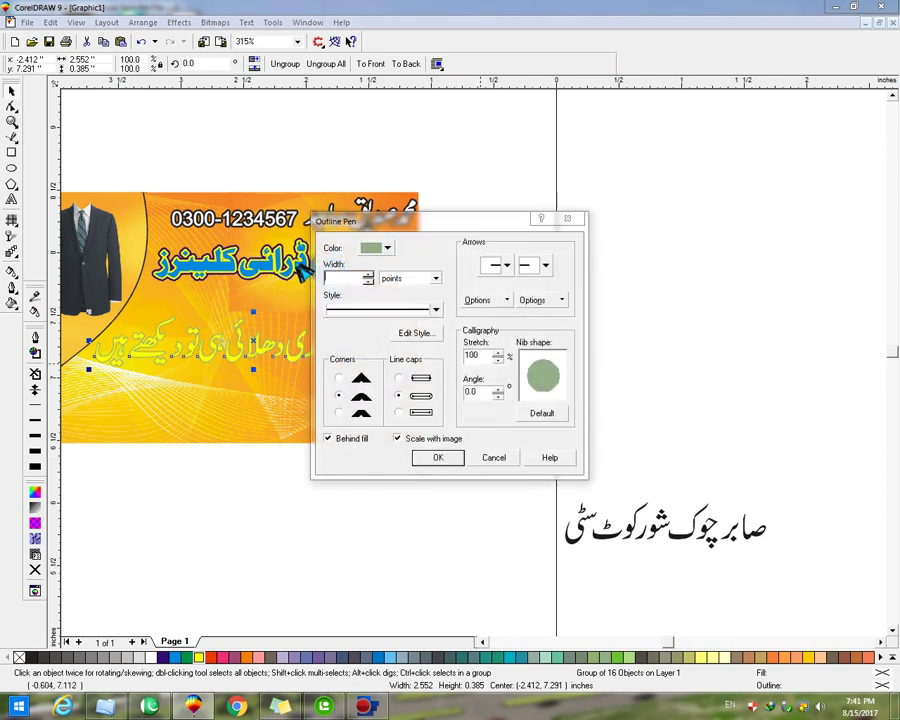
text(2)
key(Return)
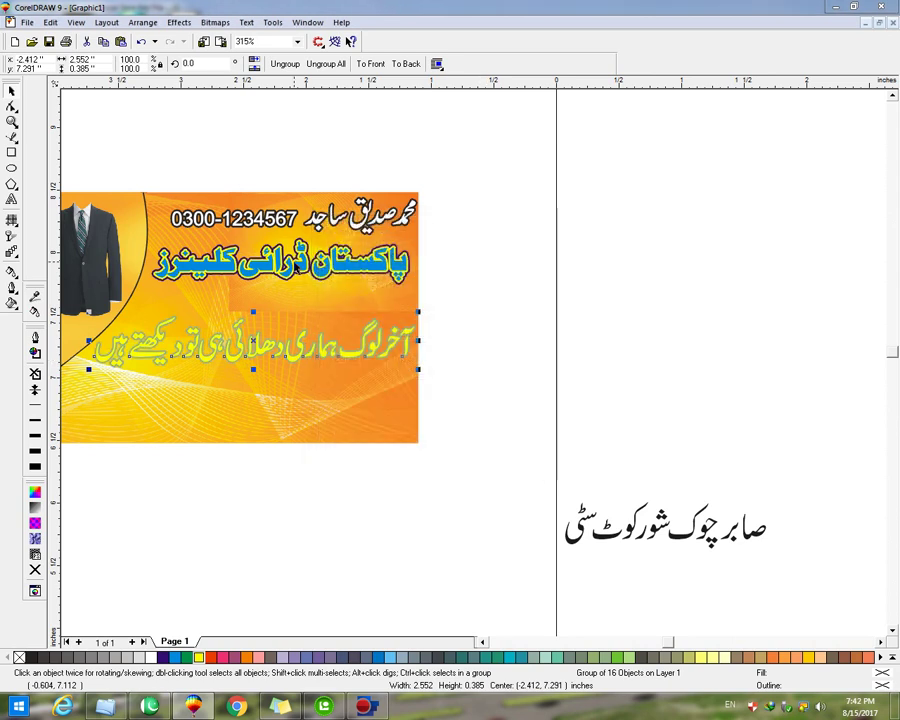
key(F12)
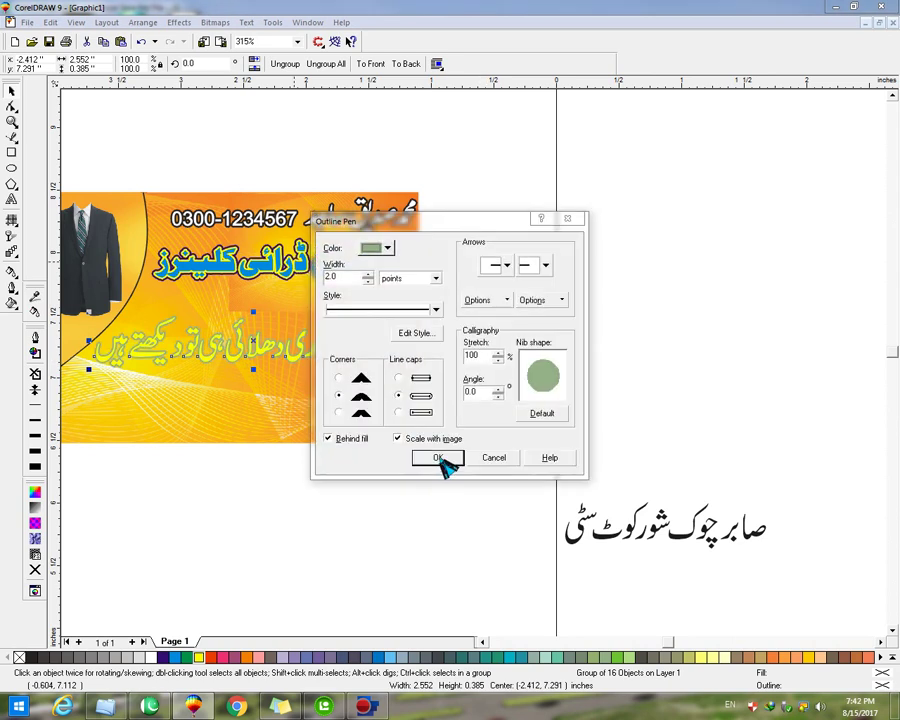
click(444, 461)
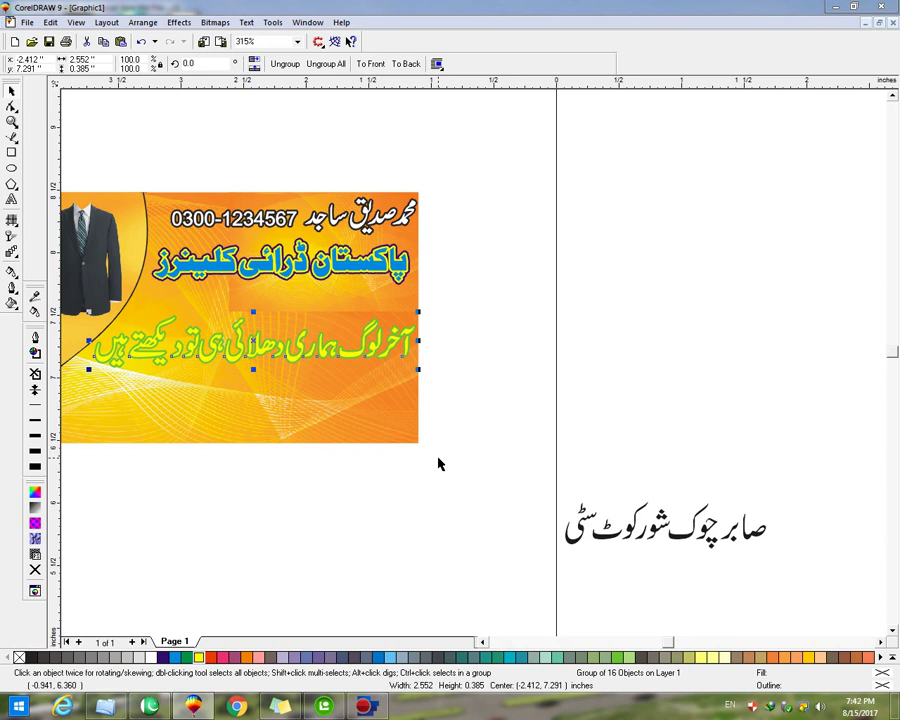
Group the characters of the address line beside the card and move the group slightly closer to the card.
drag(534, 422, 800, 600)
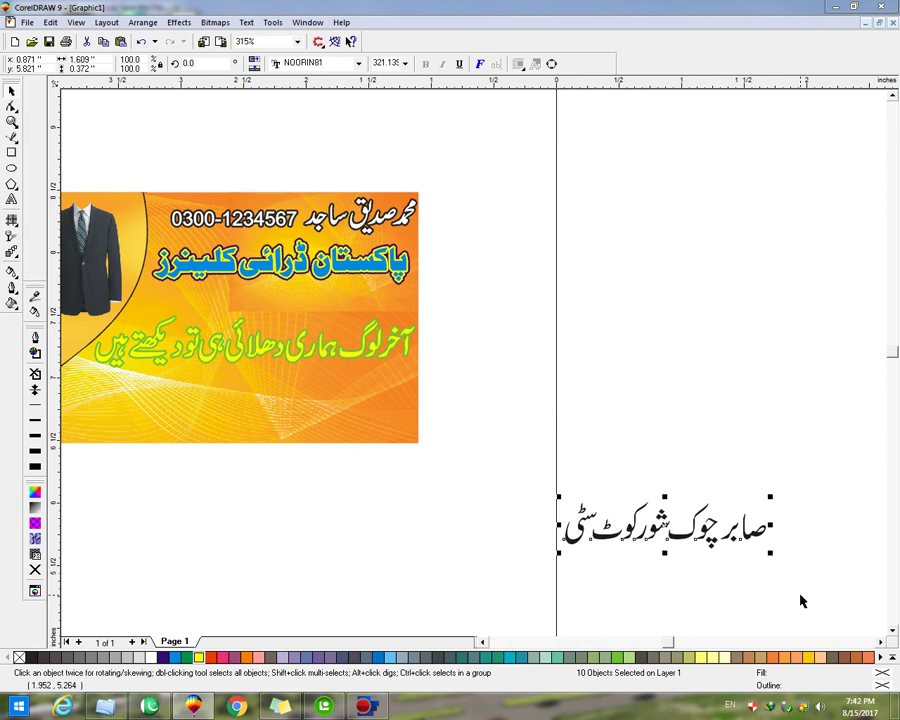
key(ctrl+g)
drag(600, 526, 558, 528)
click(314, 482)
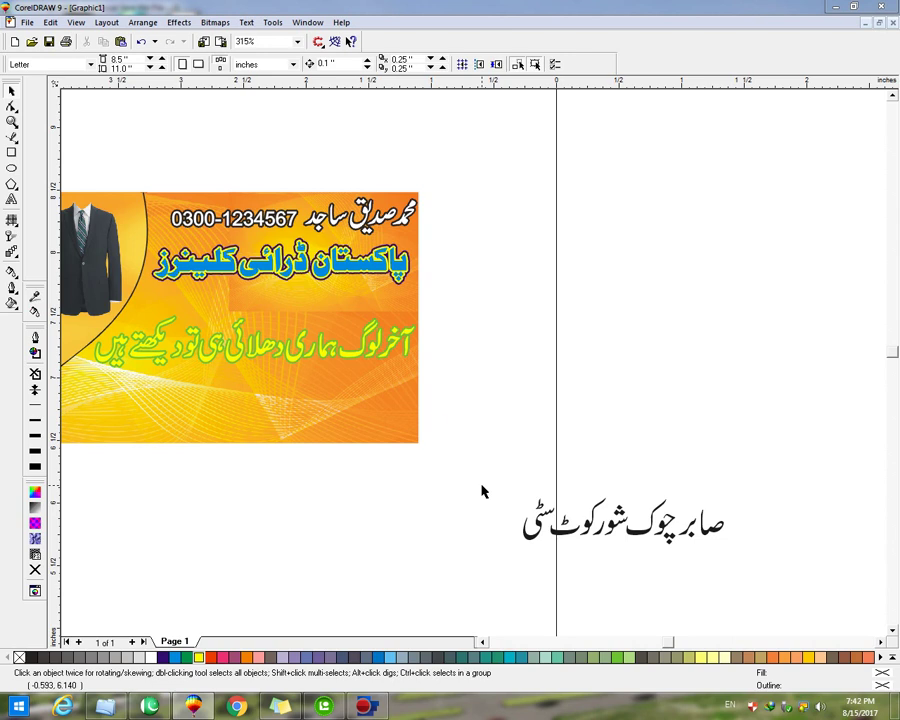
Give the grouped address line a 0.75-point pink outline.
key(F12)
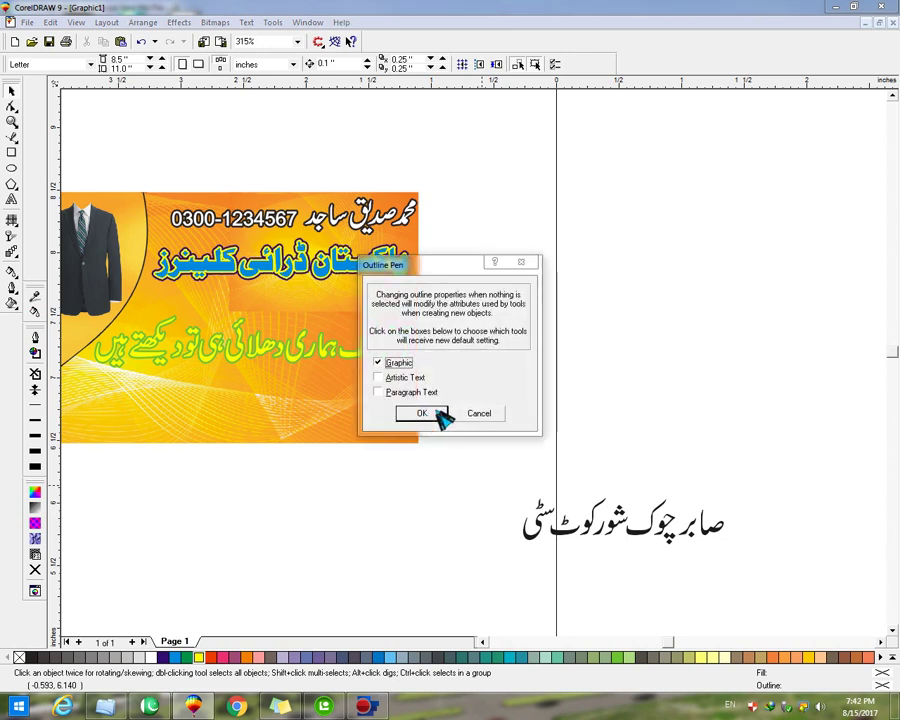
click(463, 414)
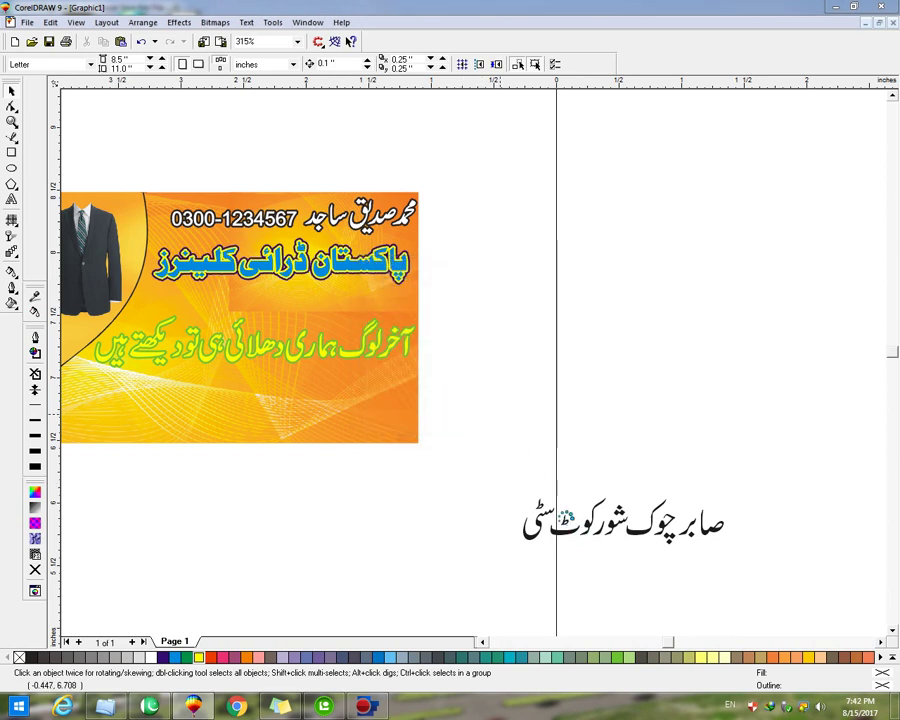
drag(507, 441, 784, 599)
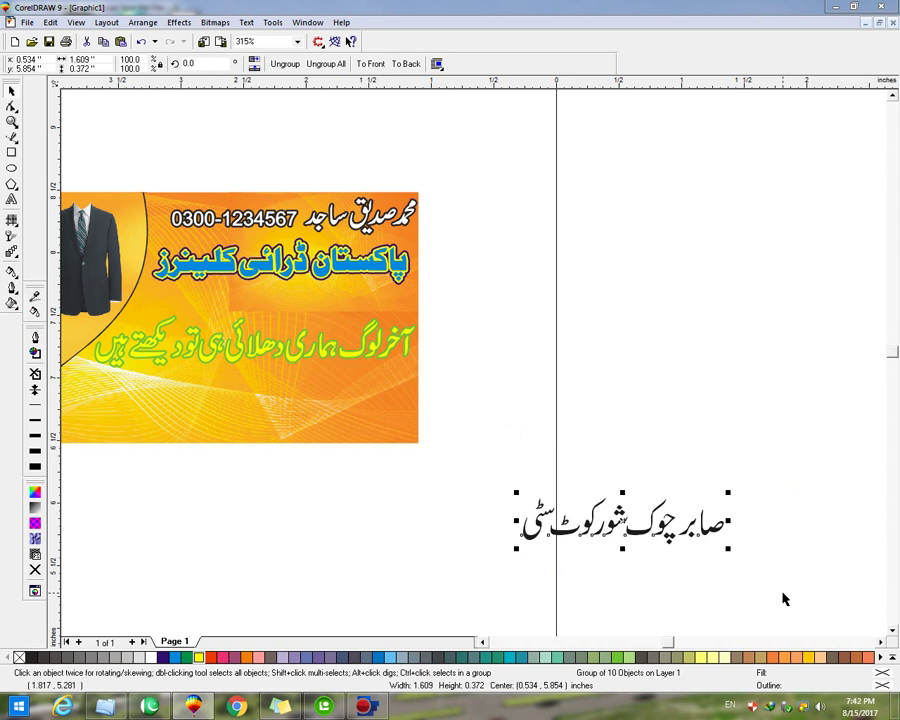
key(F12)
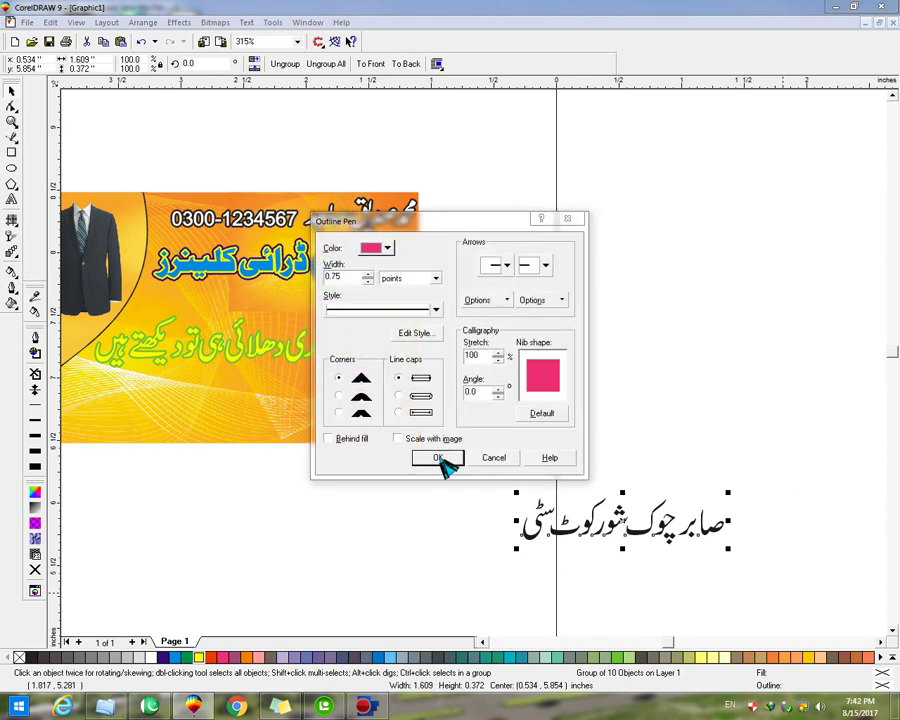
click(438, 458)
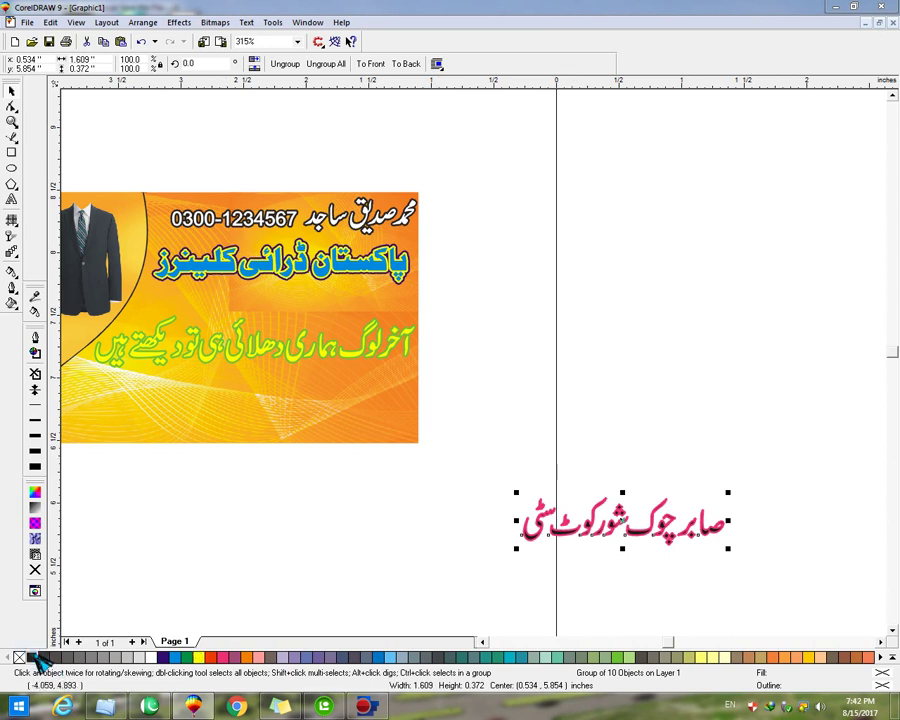
Give the address line's outline rounded corners and line caps, behind the fill and scaling with the image.
key(F12)
click(339, 395)
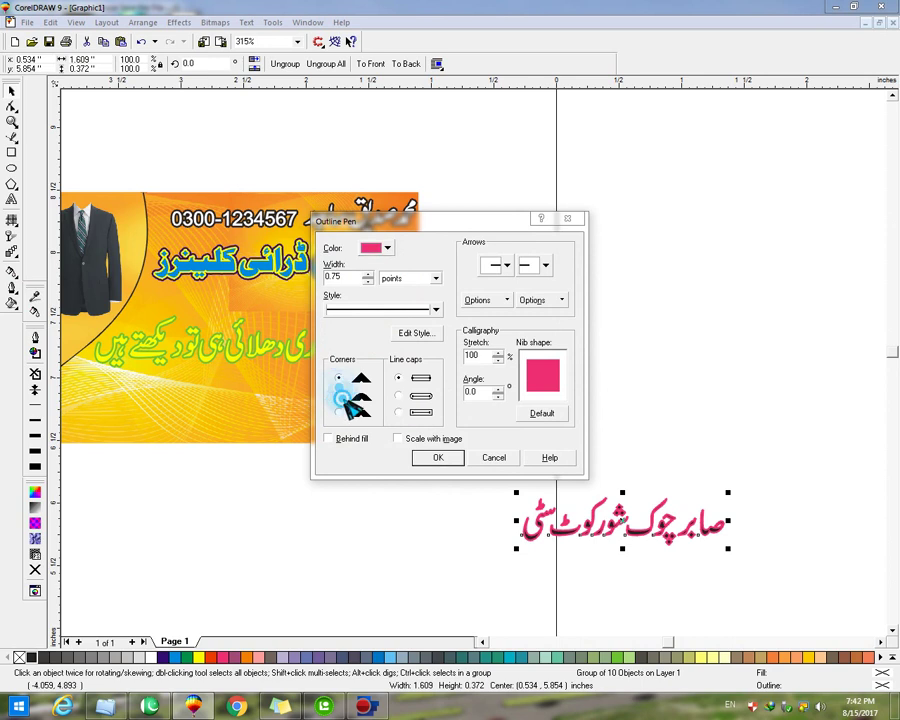
click(399, 396)
click(400, 436)
click(368, 440)
key(Return)
Thicken the pink outline of the address line.
key(F12)
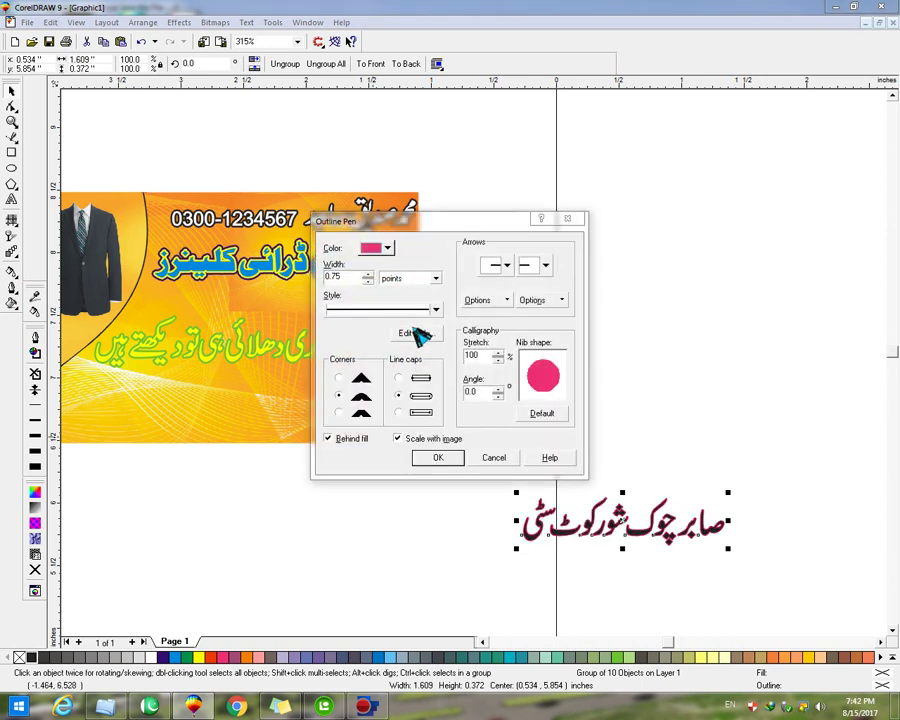
key(BackSpace)
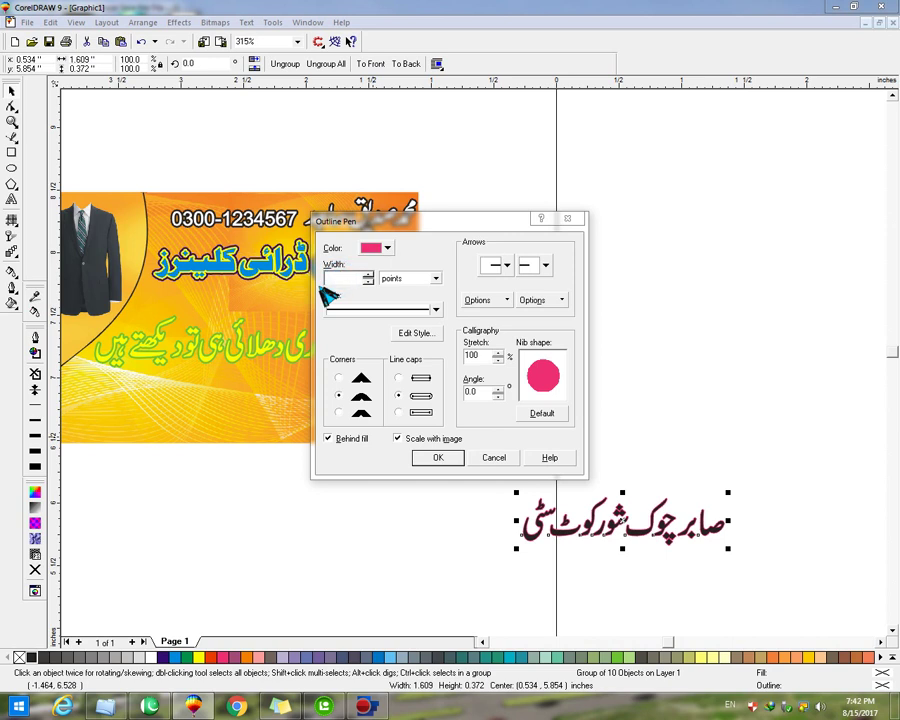
text(8)
key(Return)
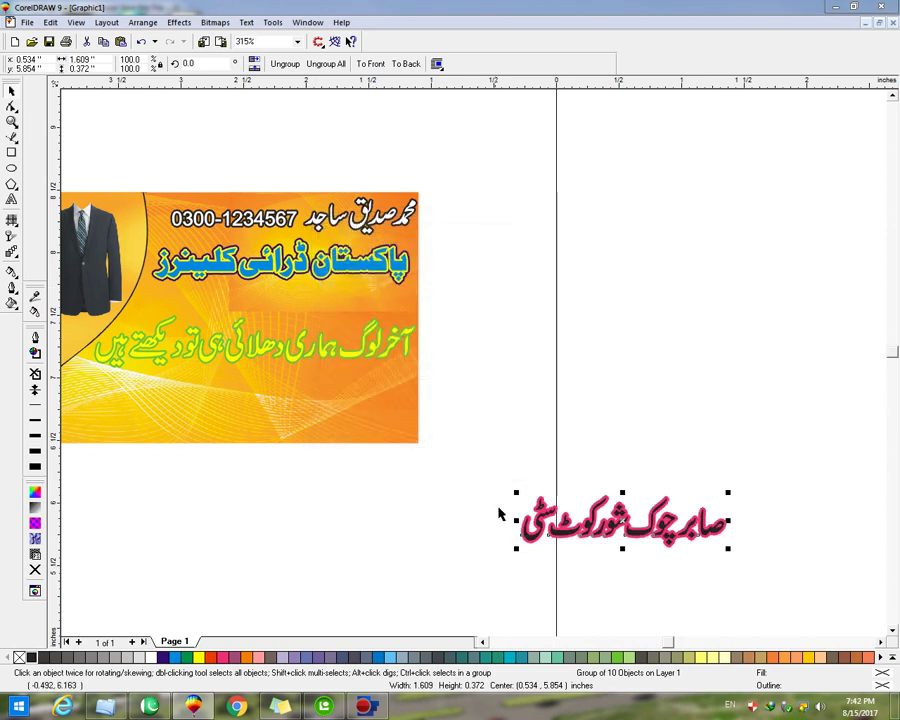
Draw a rectangle about 1.49 by 0.36 inches below the slogan and colour its fill and outline dark blue.
click(11, 152)
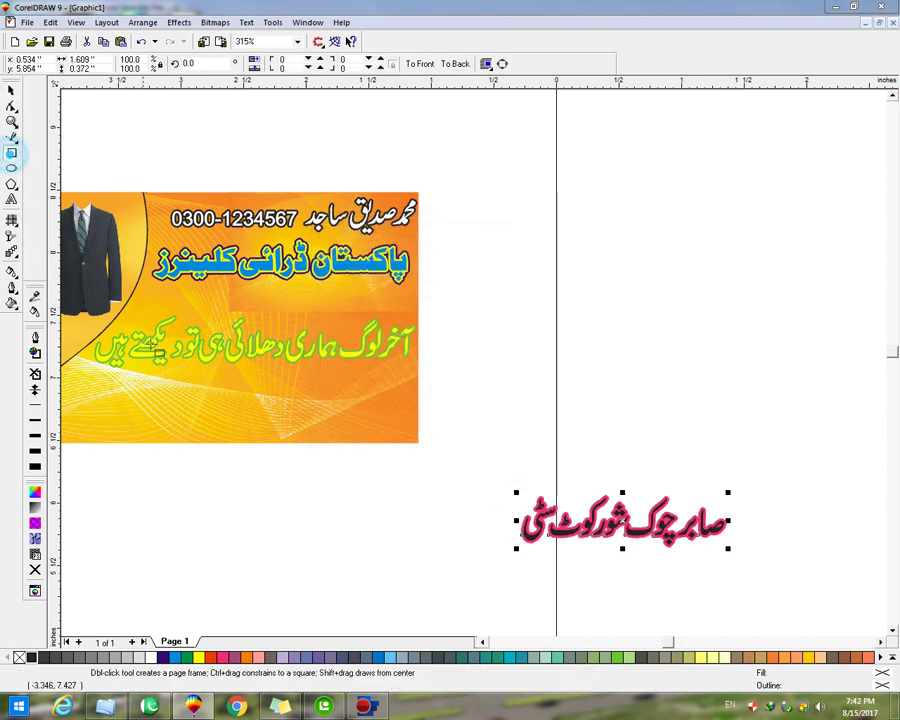
drag(151, 384, 342, 433)
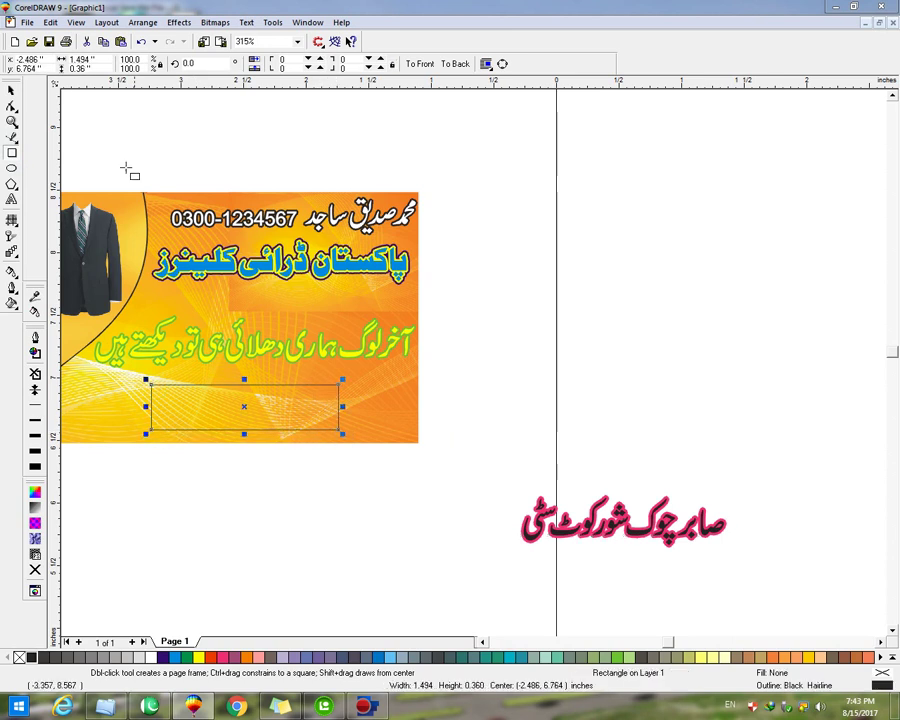
click(13, 91)
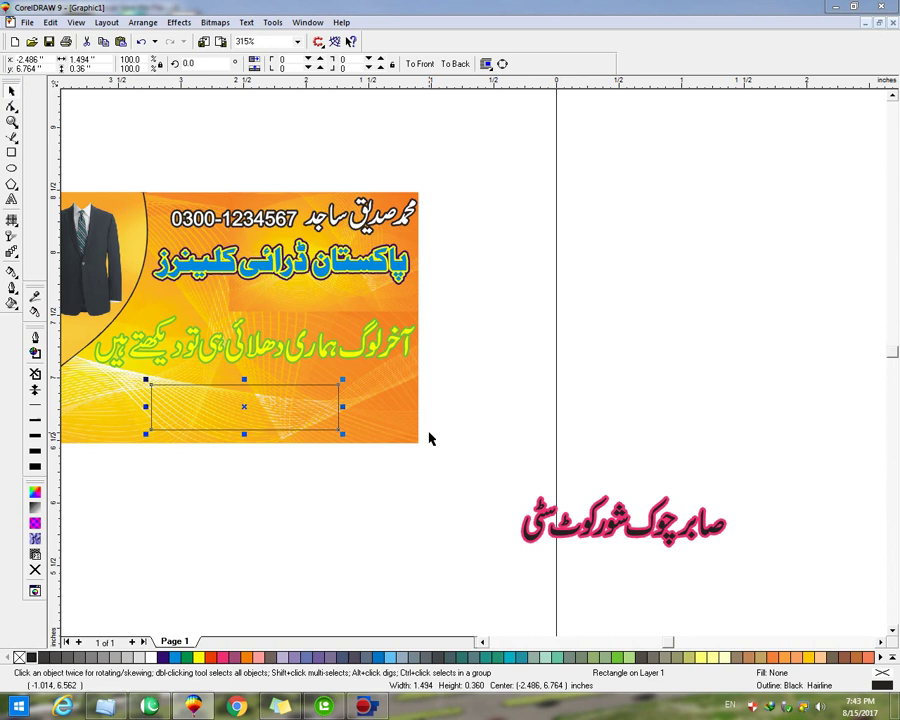
click(166, 657)
right_click(166, 657)
click(263, 591)
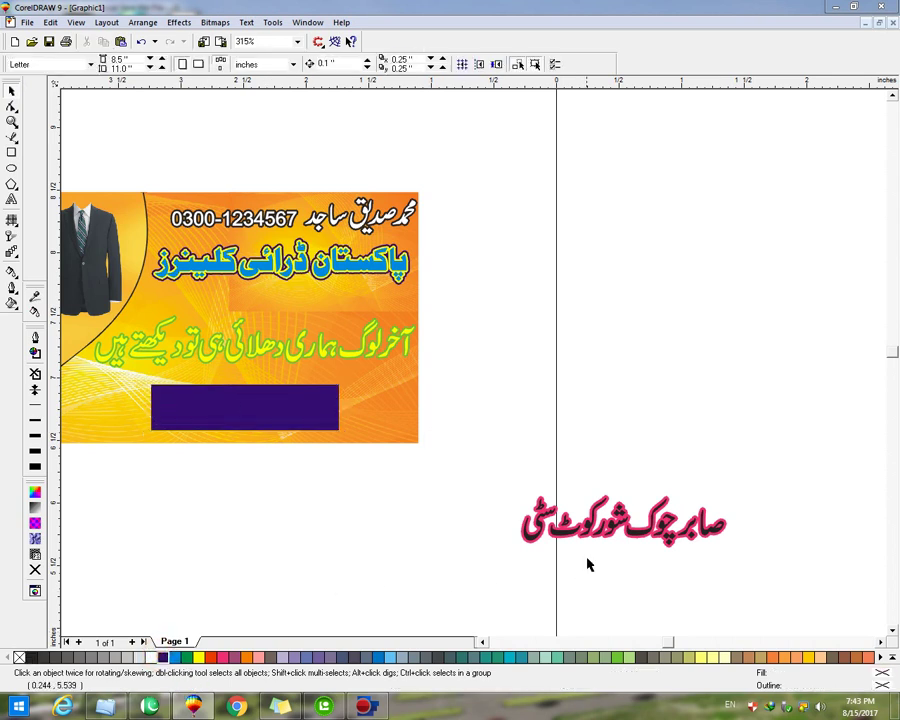
Place the address line on the dark blue rectangle and shrink it proportionally to fit inside.
click(529, 535)
drag(621, 528, 267, 418)
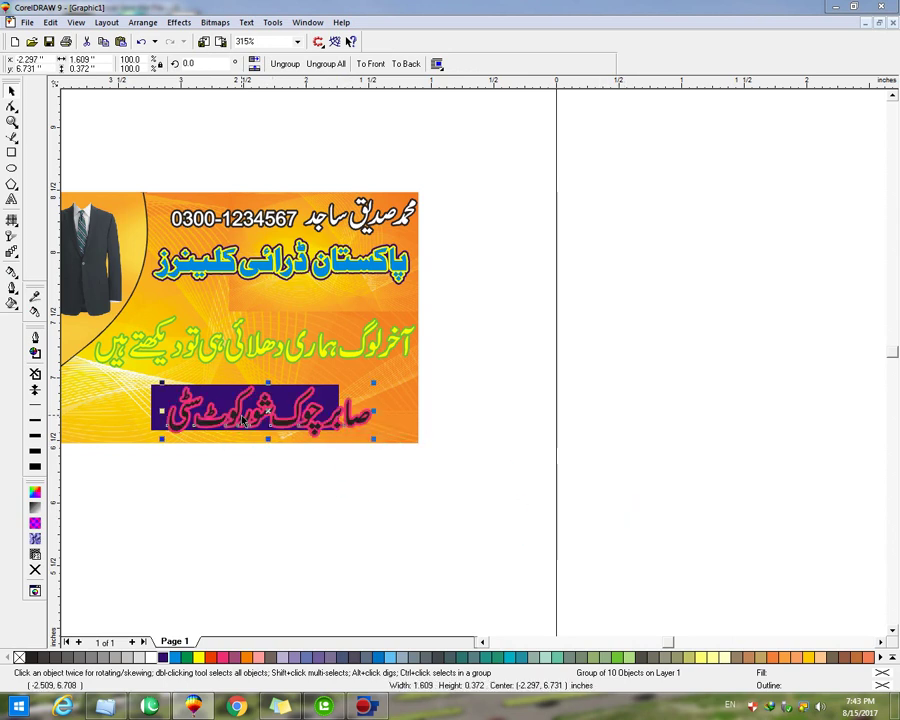
drag(117, 365, 418, 500)
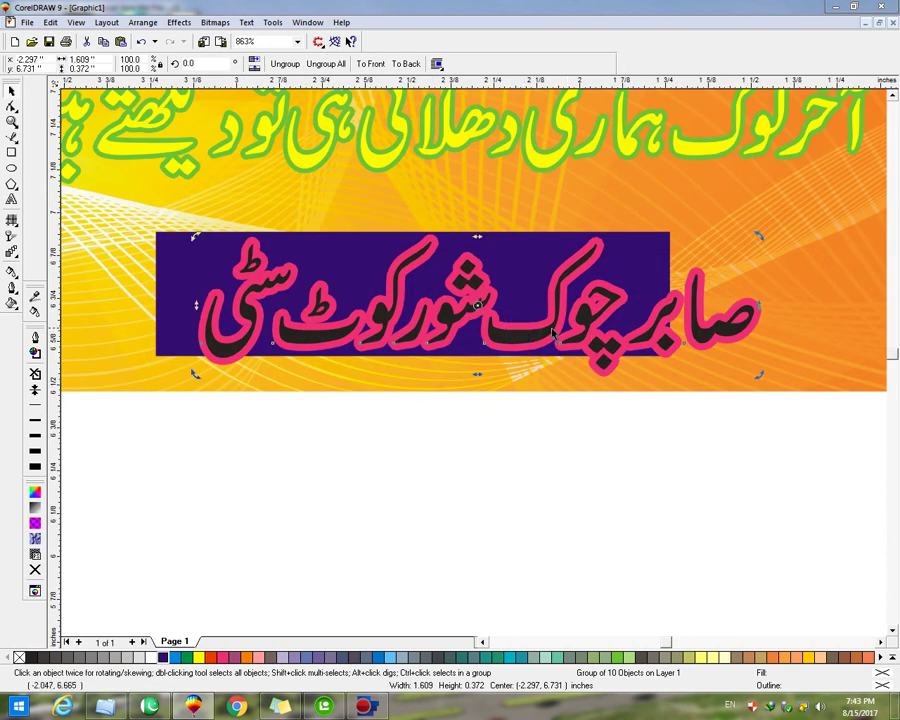
drag(757, 237, 604, 268)
drag(441, 343, 470, 325)
Reduce the dark blue rectangle's height slightly about its centre so it fits closer around the address line.
click(432, 350)
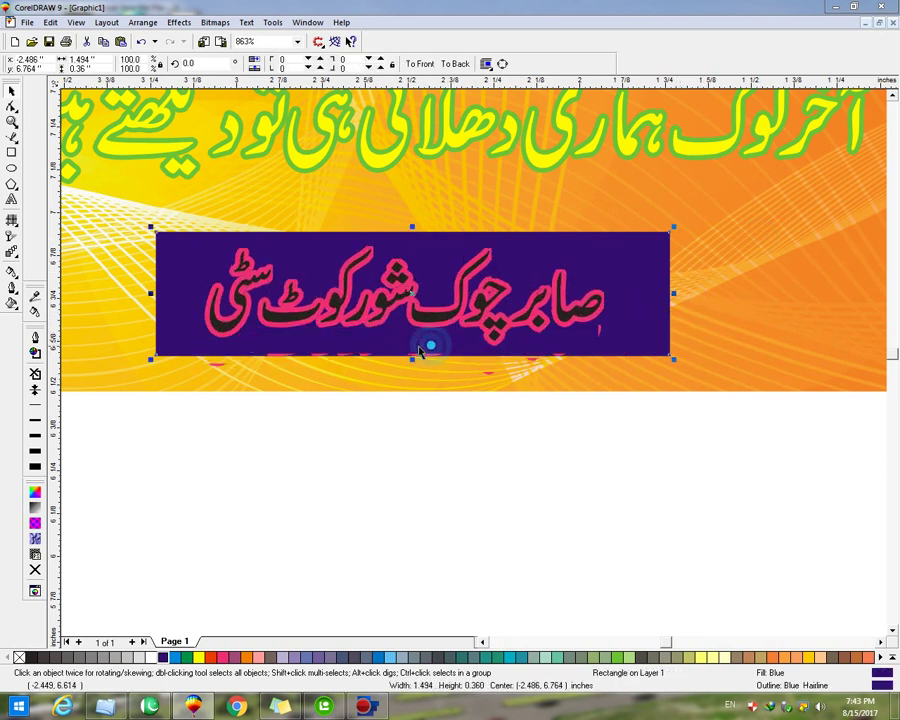
drag(412, 357, 415, 350)
click(412, 517)
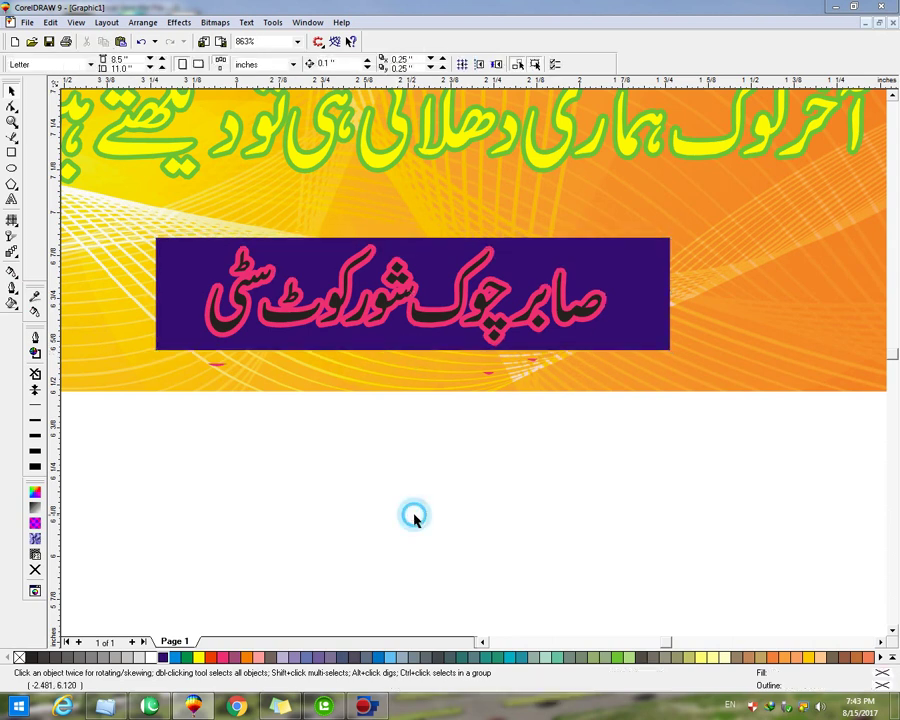
Centre the address line on the dark blue rectangle.
click(446, 331)
click(607, 297)
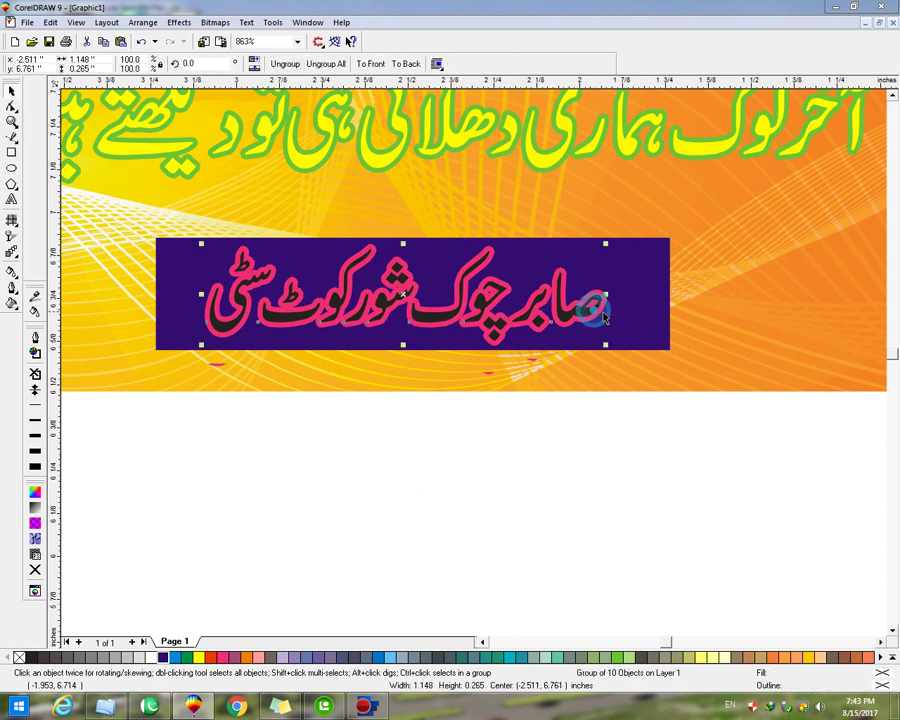
shift+click(644, 304)
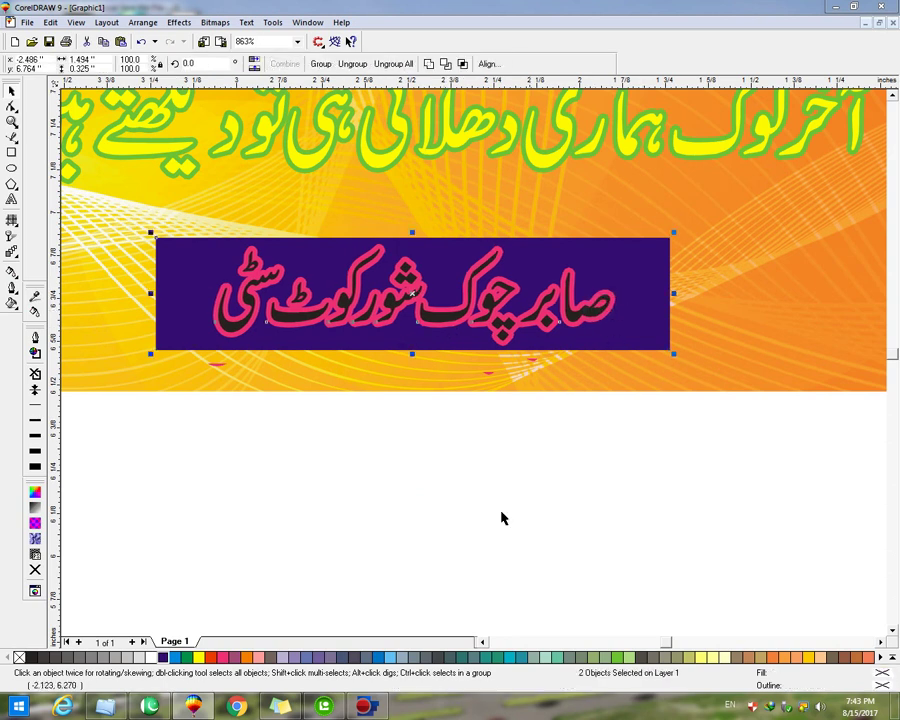
click(352, 497)
scroll(349, 493, down, 2)
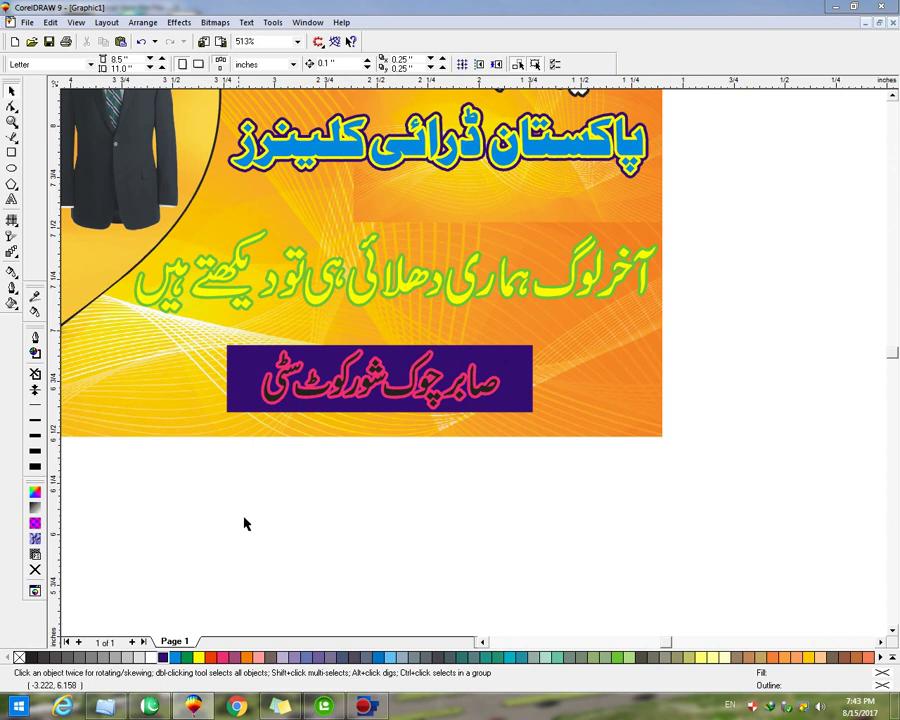
Draw a horizontal line about 0.46 inches long just beyond the dark blue rectangle's right end, near its upper edge.
click(12, 137)
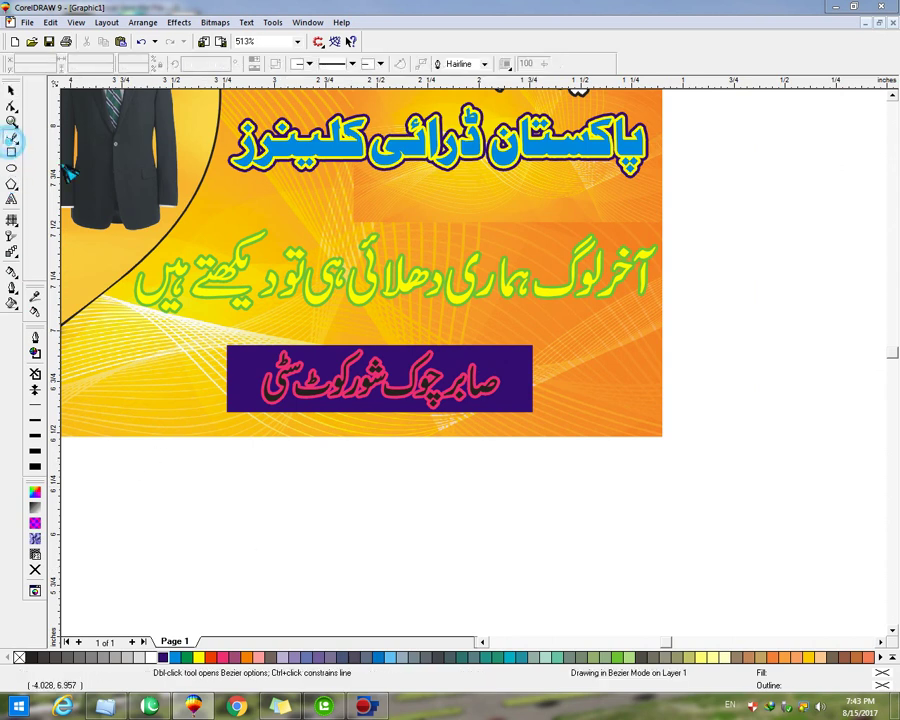
click(537, 353)
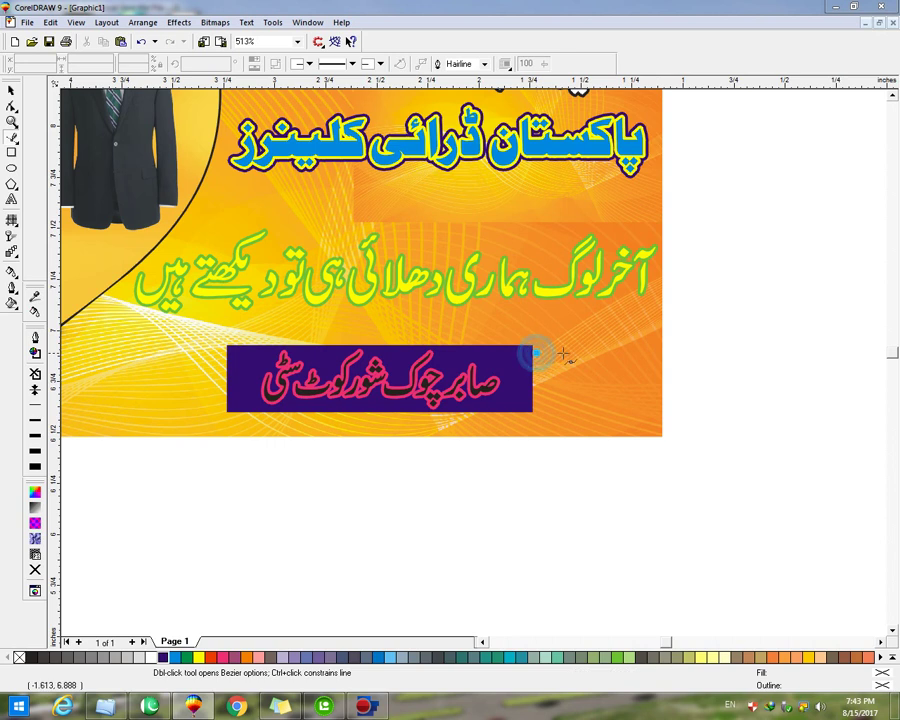
click(631, 353)
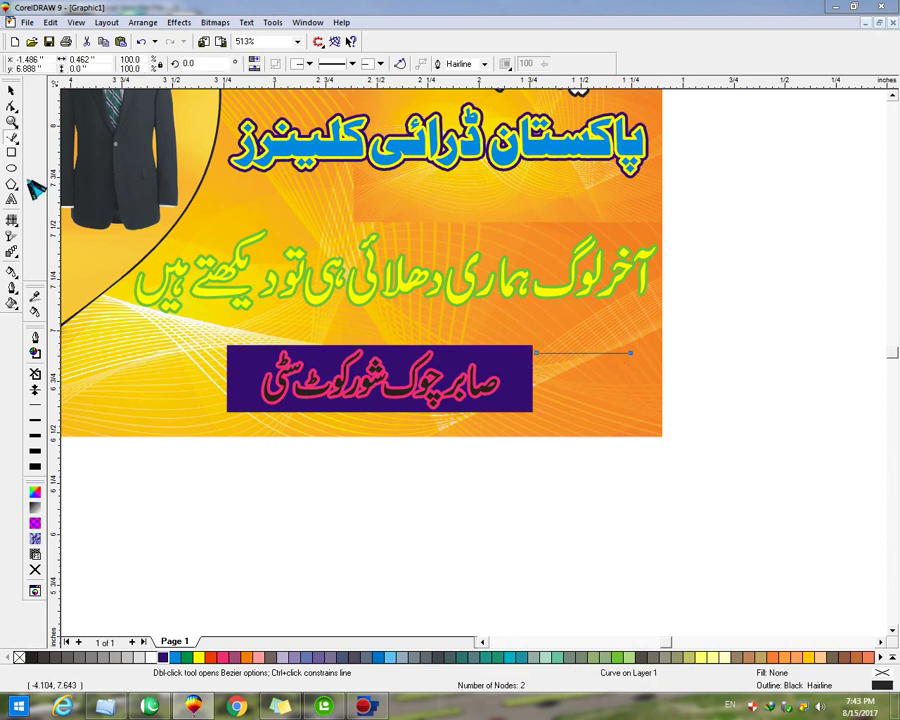
click(11, 89)
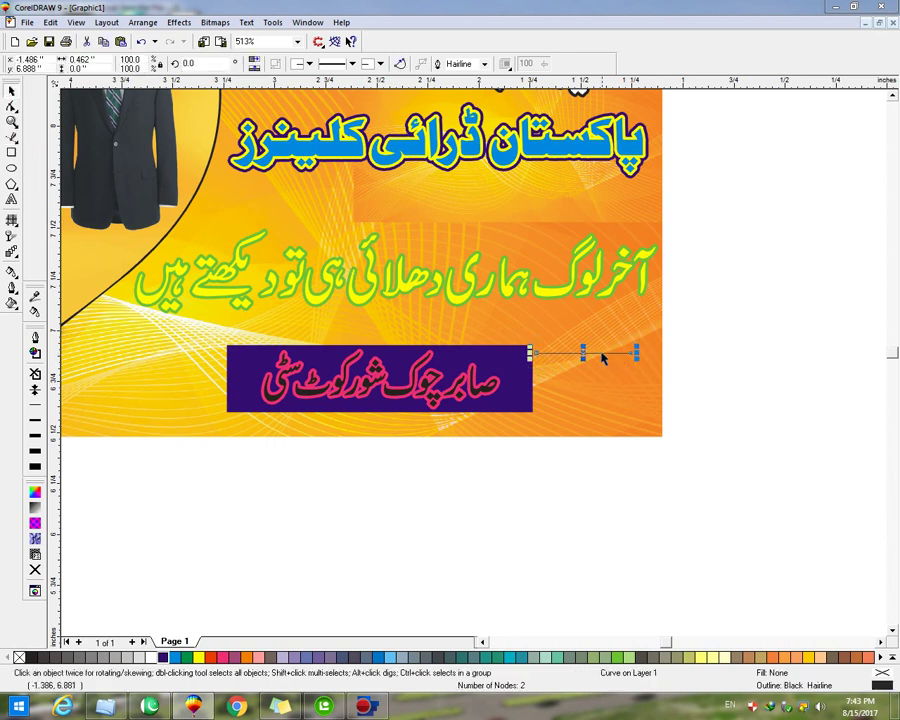
Copy the line about 0.03 inches below itself and repeat the duplication to build an evenly spaced stack of nine lines.
drag(586, 351, 586, 357)
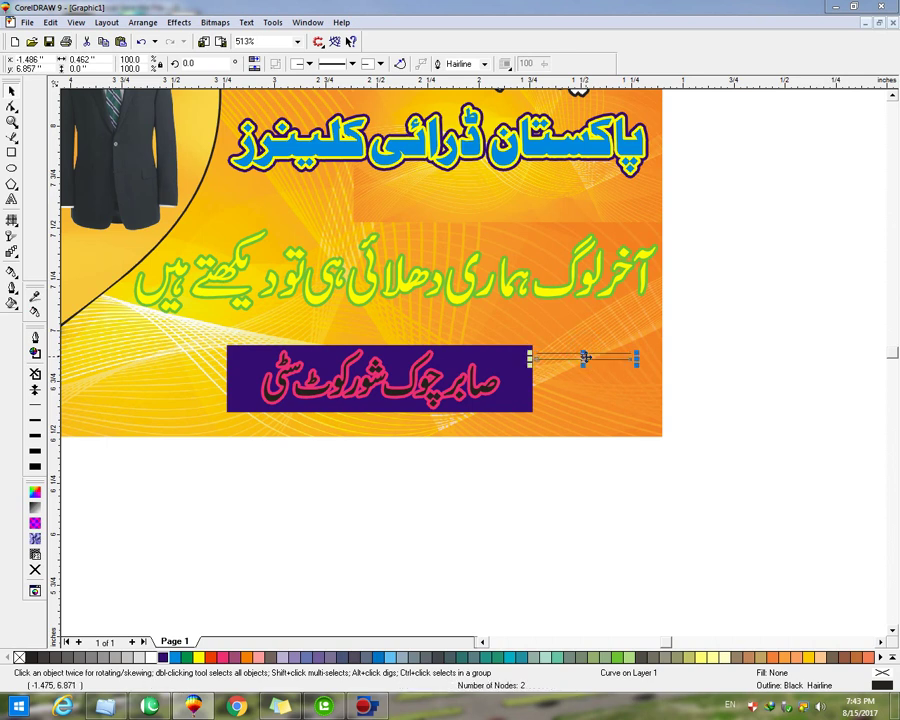
key(ctrl+d)
key(ctrl+d)
key(ctrl+d)
key(ctrl+d)
key(ctrl+d)
key(ctrl+d)
key(ctrl+d)
key(ctrl+d)
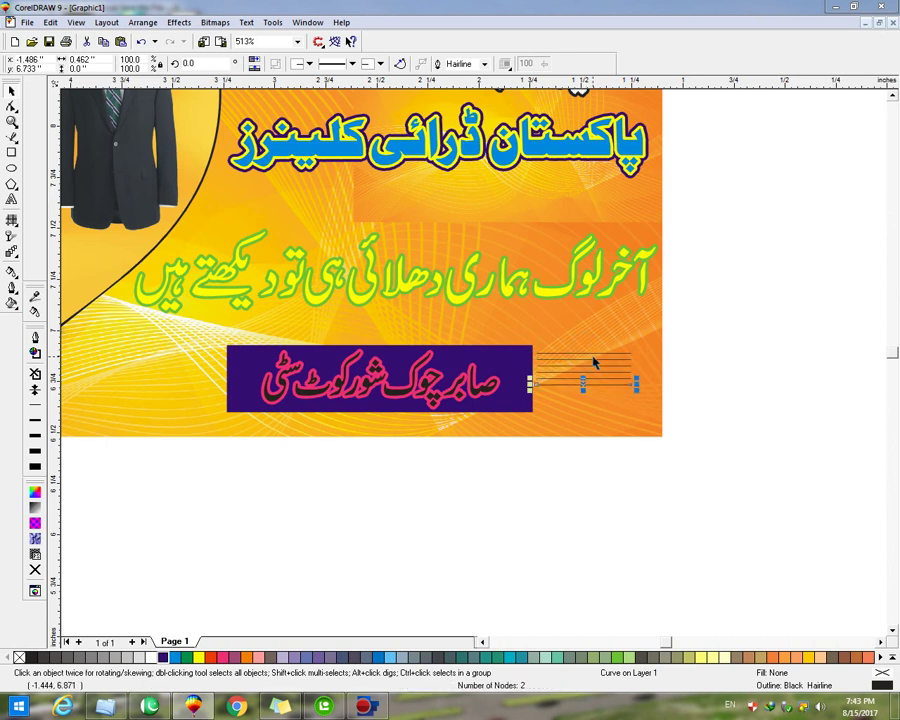
click(705, 317)
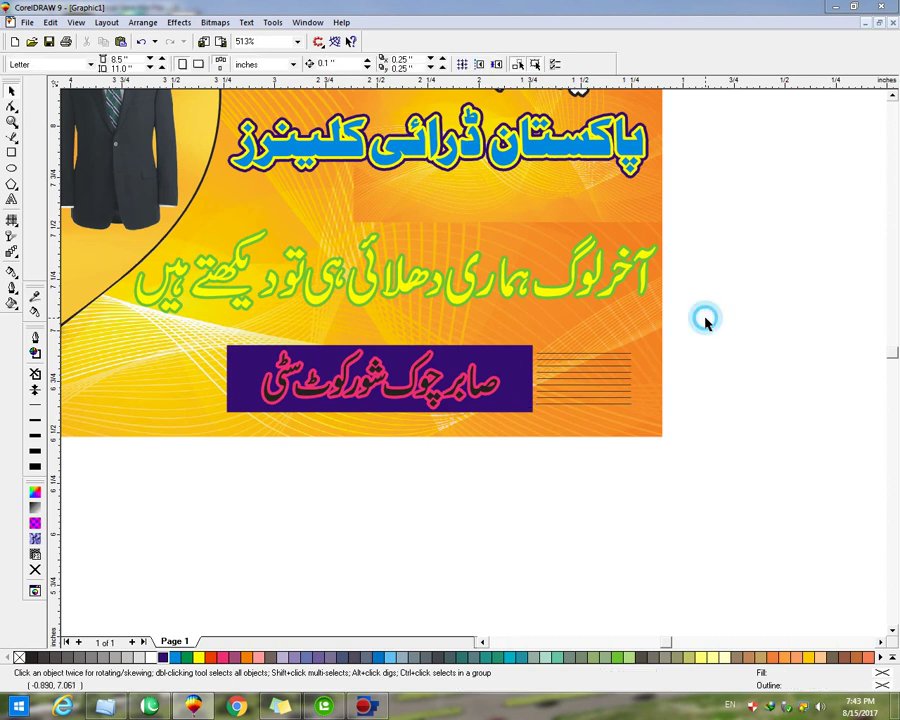
Give the nine lines a yellow 0.8-point outline with rounded corners and caps, behind fill and scaled with image.
drag(502, 459, 645, 342)
key(F12)
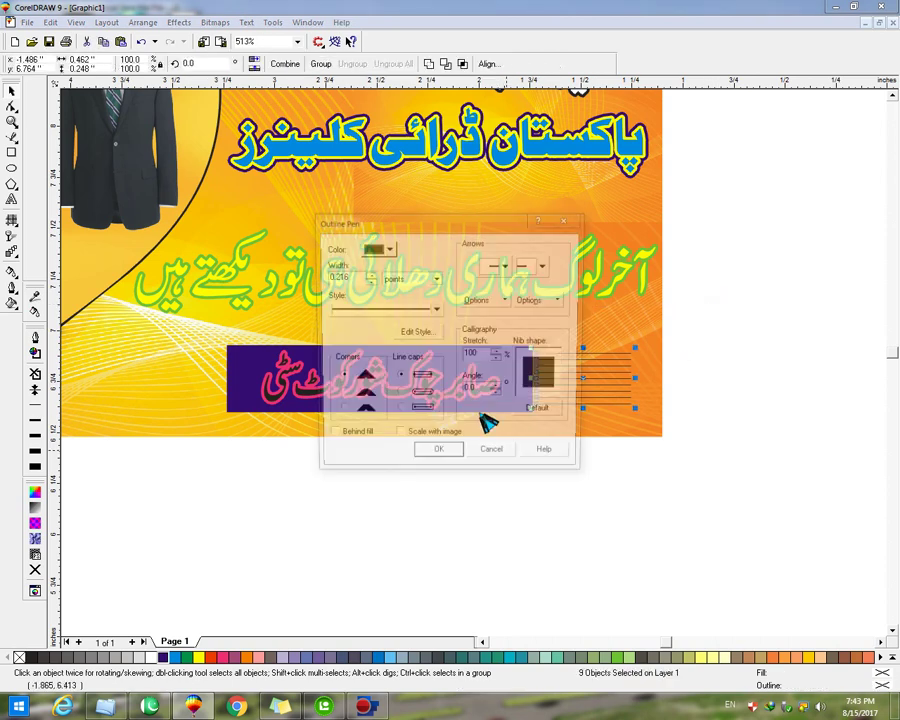
double_click(345, 277)
key(BackSpace)
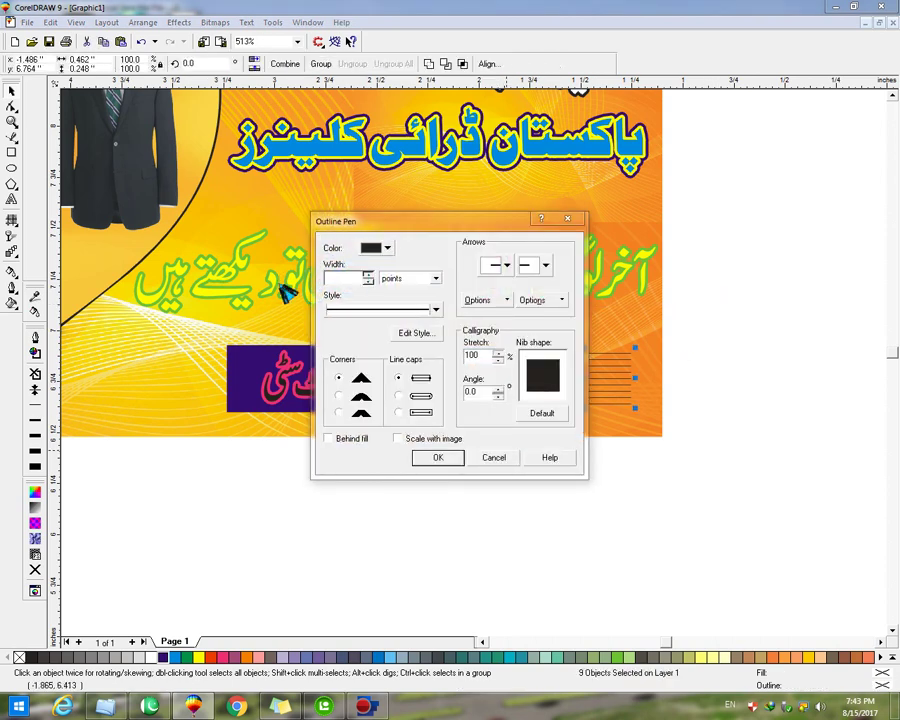
text(0.8)
click(338, 396)
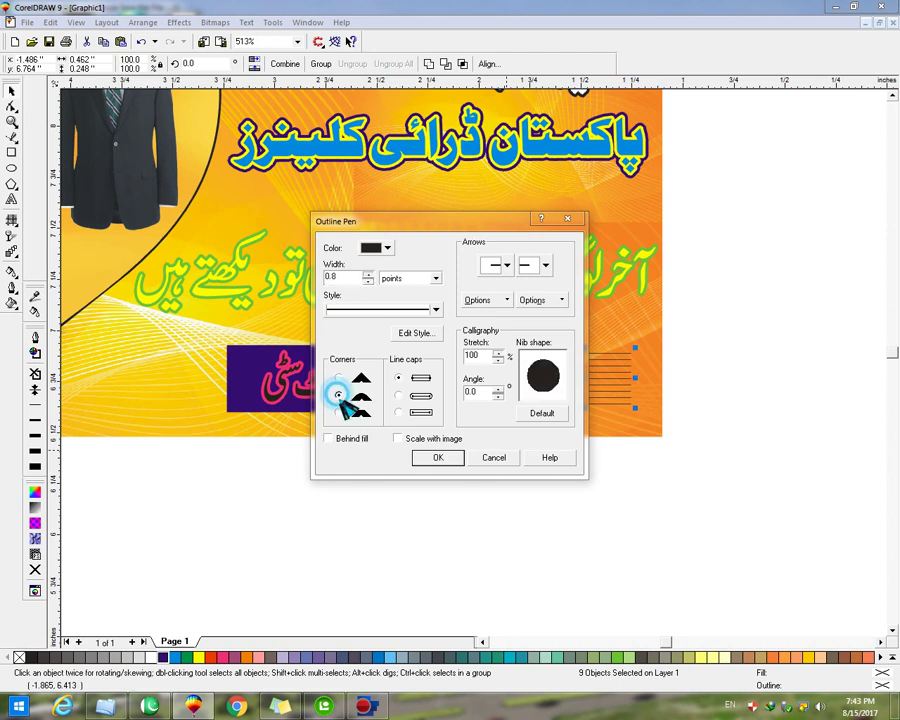
click(399, 395)
click(400, 440)
click(366, 441)
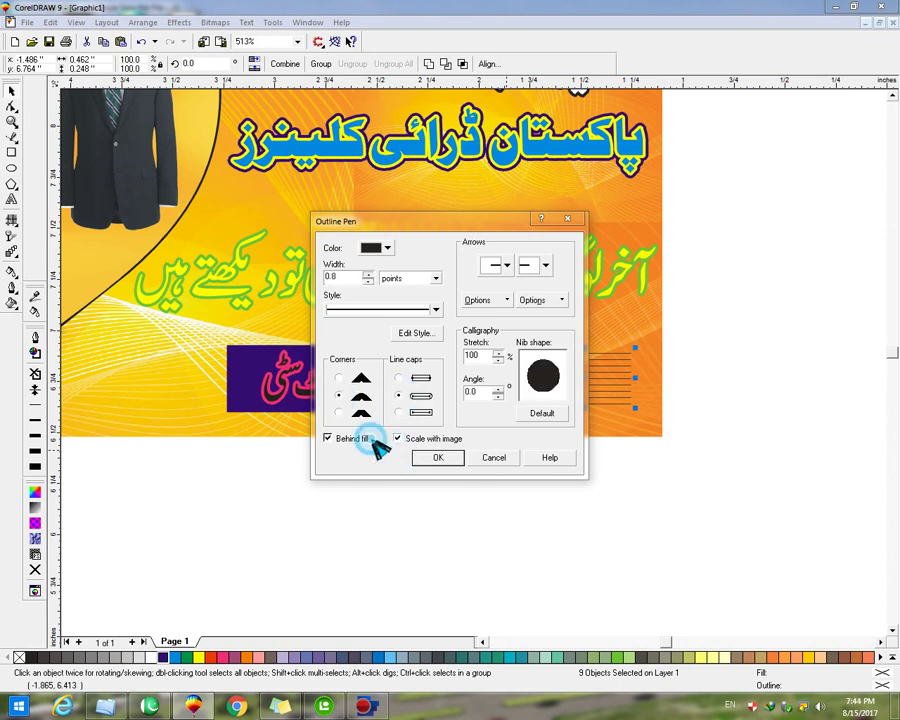
key(Return)
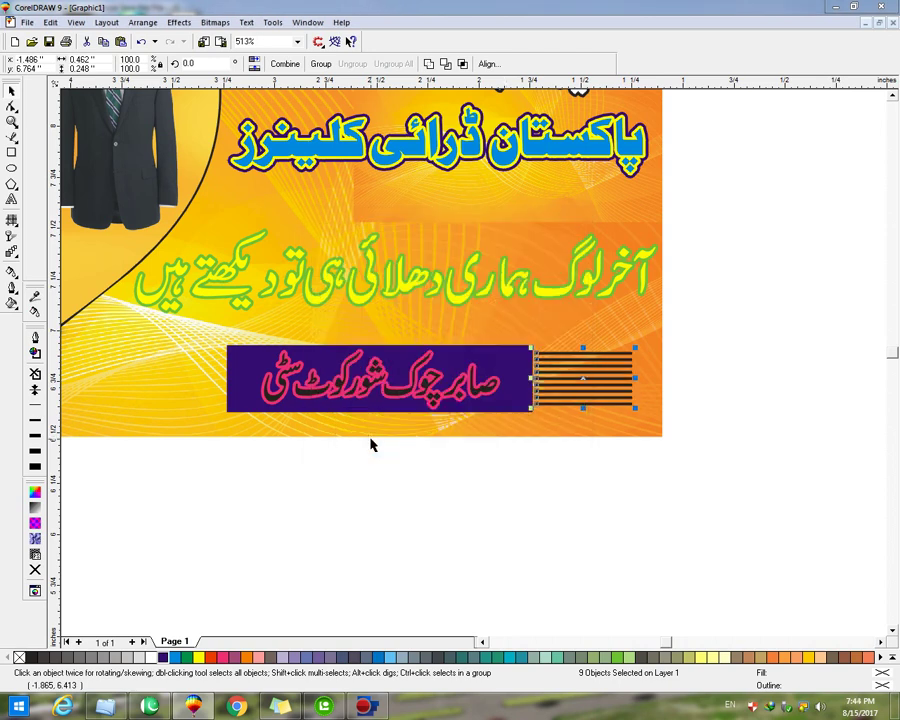
right_click(199, 659)
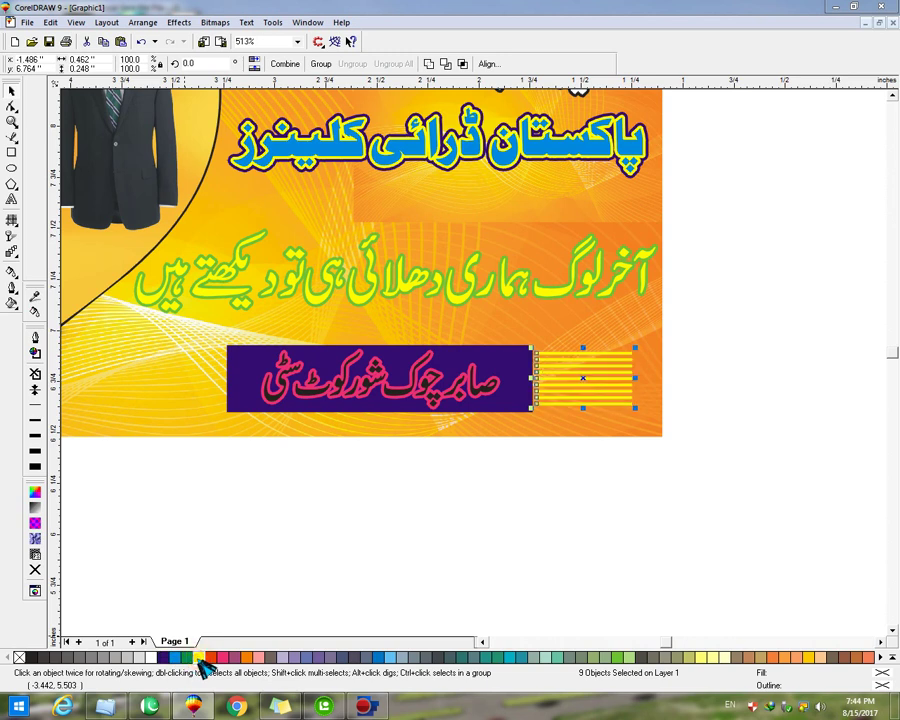
Place a copy of the nine yellow lines beside the dark blue rectangle's left end.
drag(582, 385, 174, 377)
shift+click(576, 393)
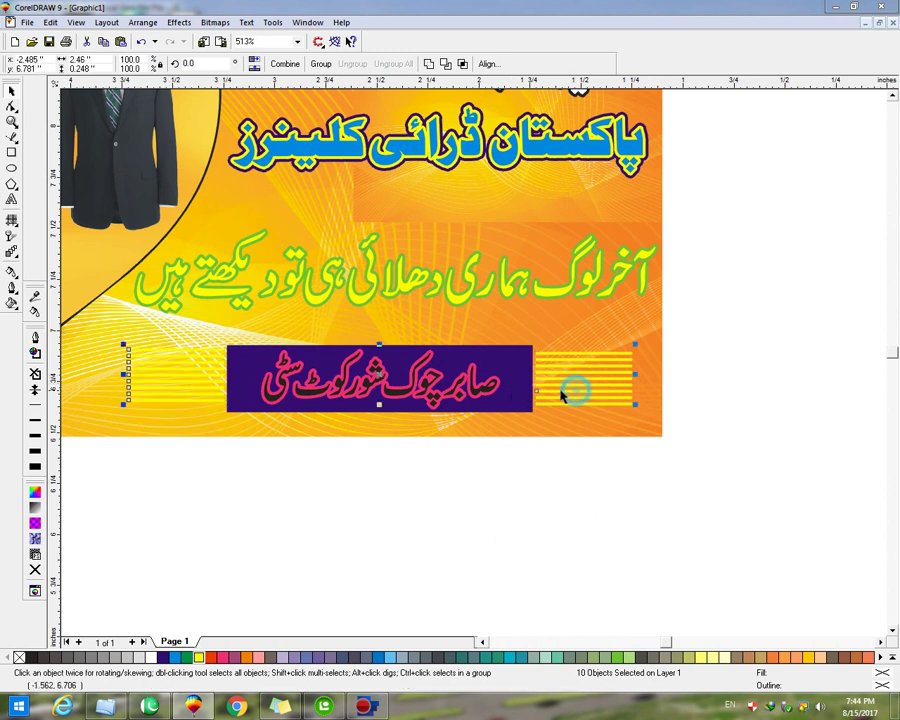
click(531, 381)
shift+click(556, 373)
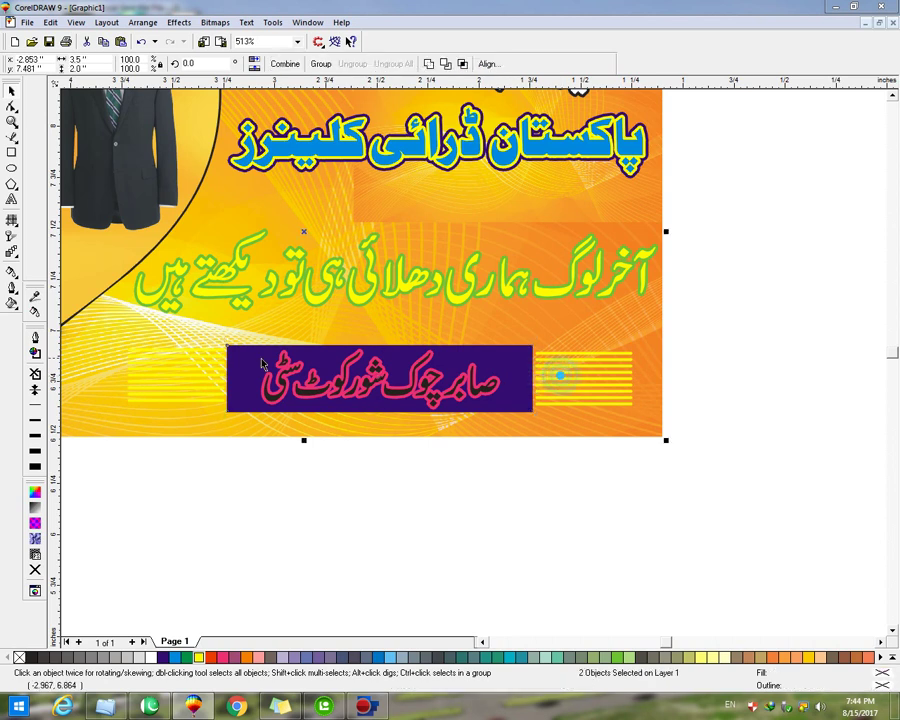
click(409, 524)
Try to centre-align the dark blue rectangle with one yellow line from each side, and undo the alignment.
click(504, 362)
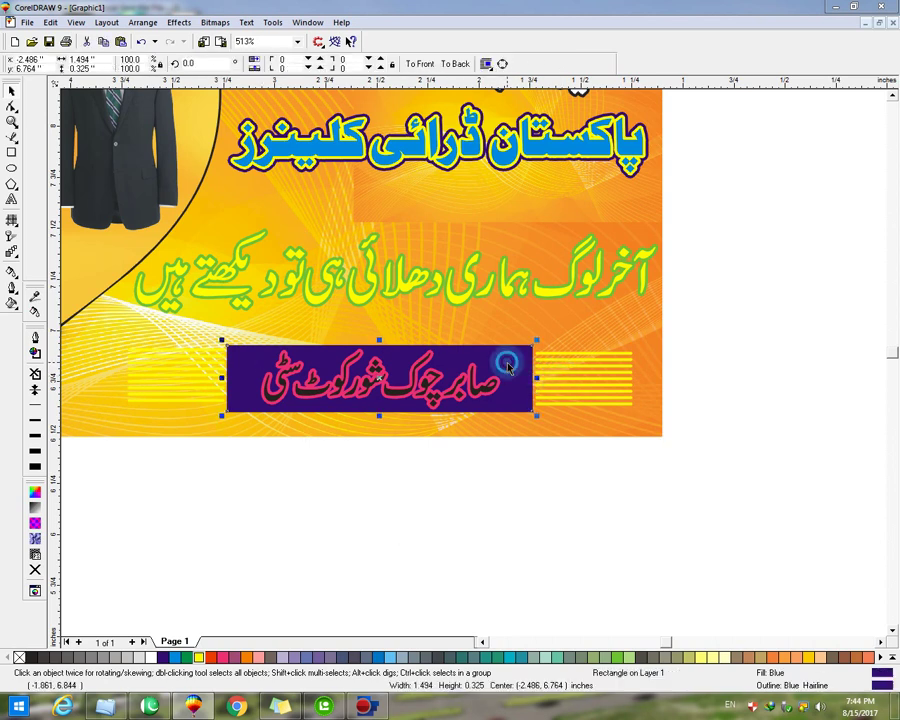
shift+click(556, 387)
click(239, 384)
scroll(201, 380, up, 1)
scroll(201, 380, up, 1)
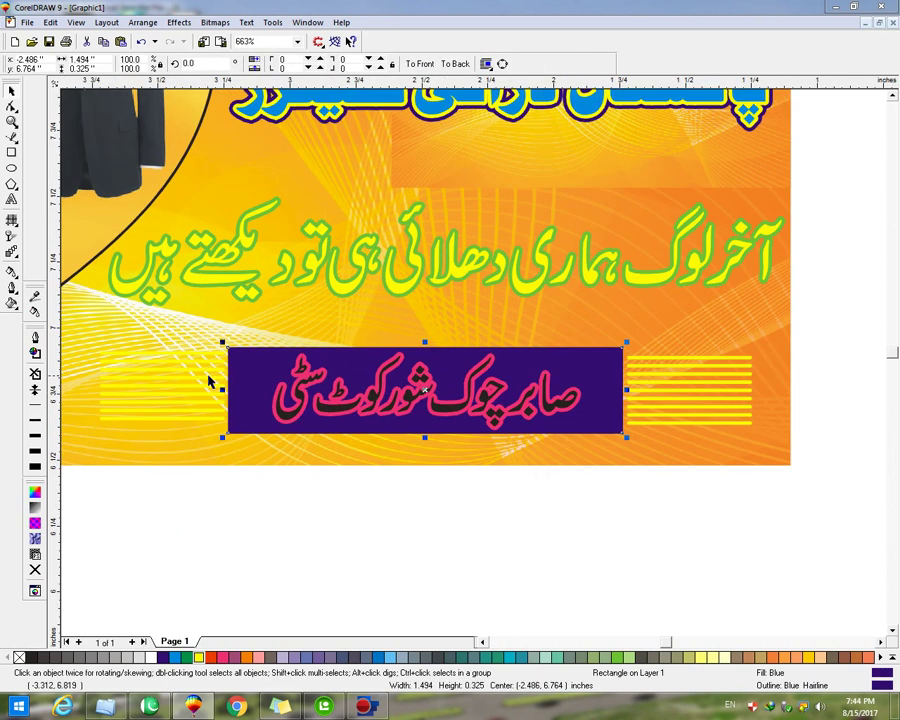
shift+click(215, 376)
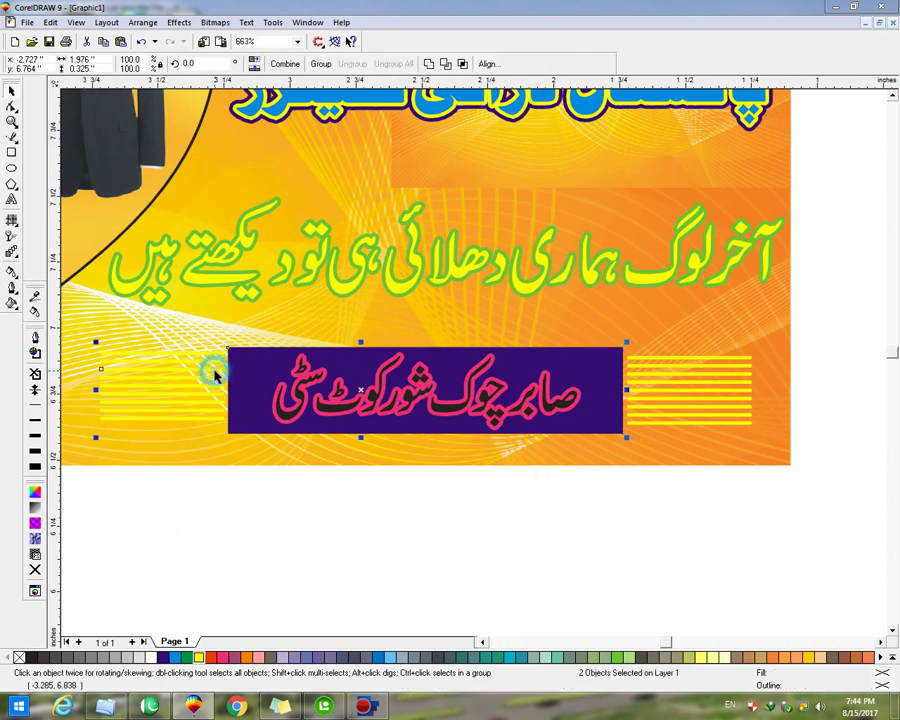
shift+click(653, 388)
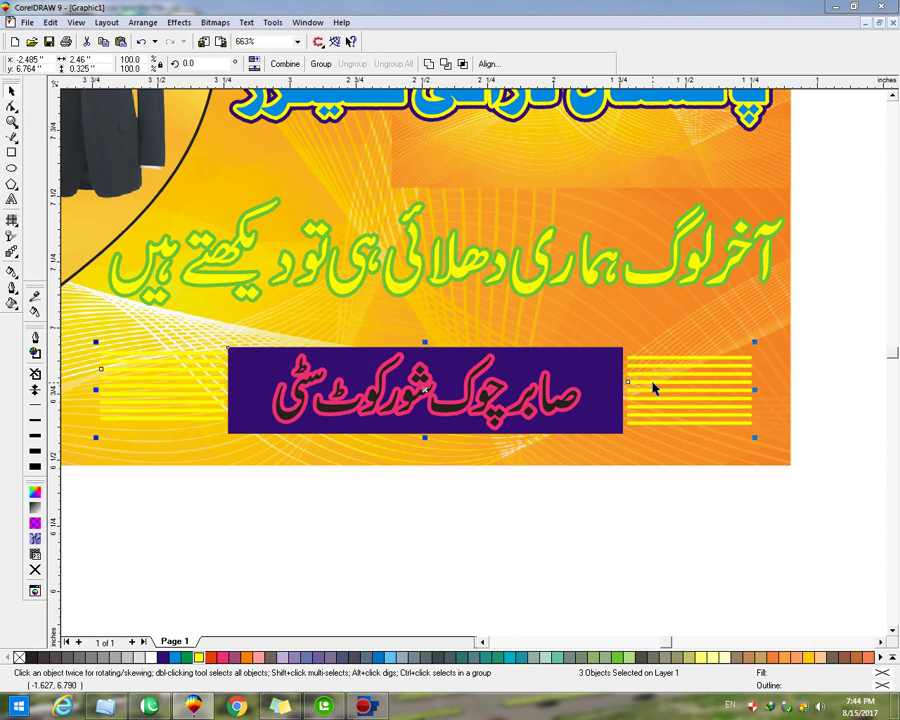
key(c)
key(ctrl+z)
click(659, 544)
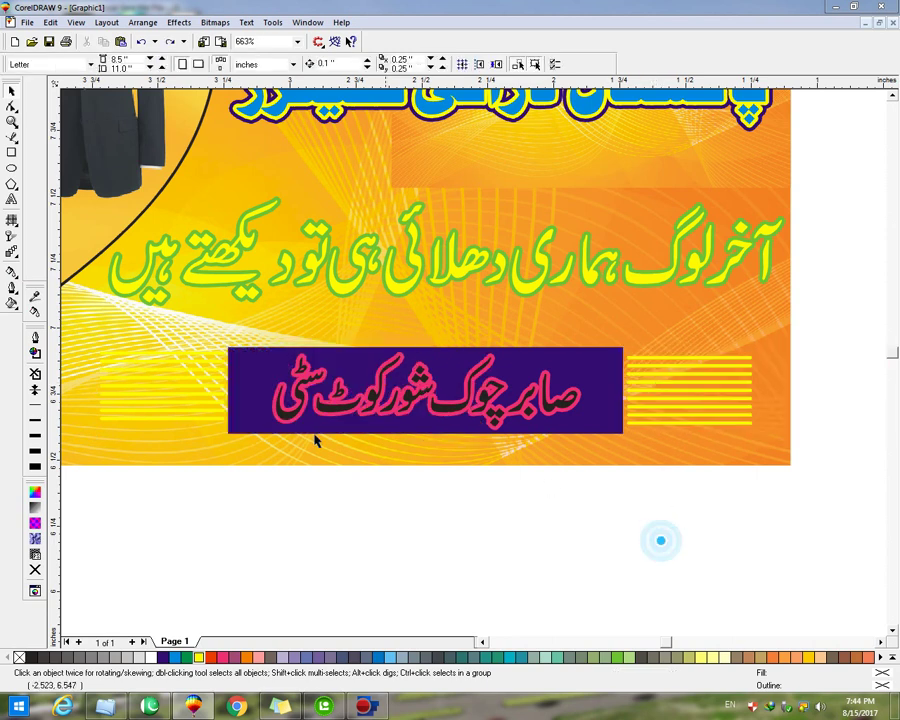
click(208, 424)
key(Down)
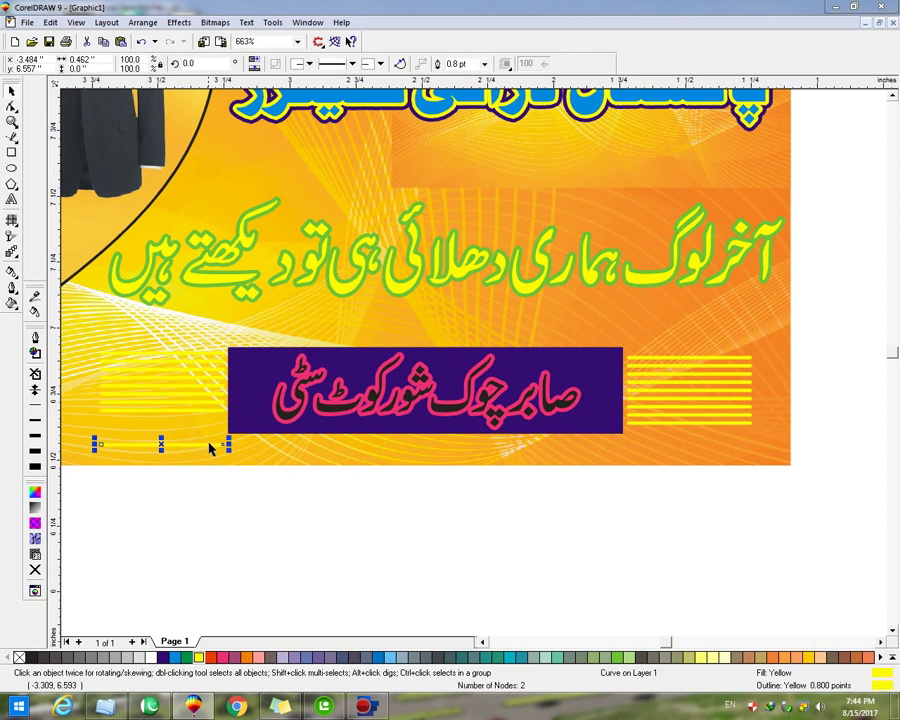
key(ctrl+z)
click(258, 540)
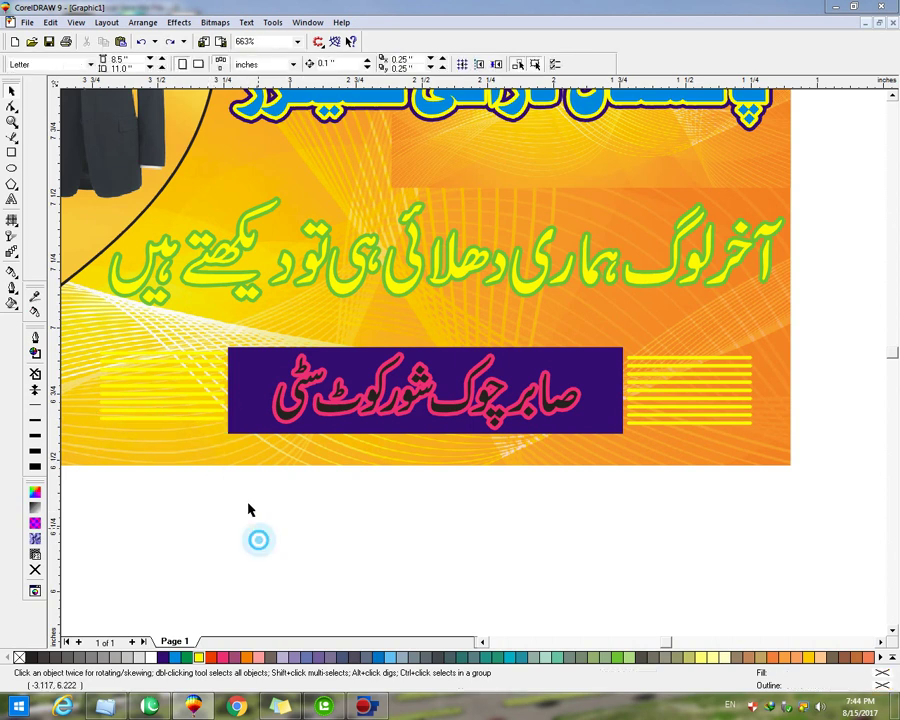
Move the nine yellow lines left of the address box slightly down, level with the stack on its right.
drag(250, 535, 83, 326)
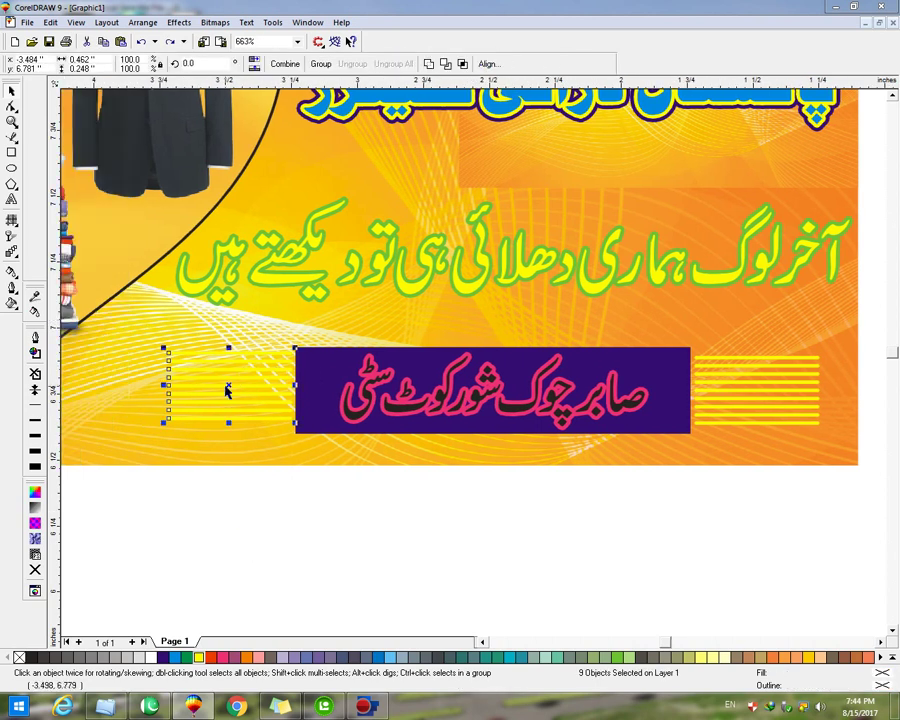
drag(231, 383, 231, 386)
click(263, 515)
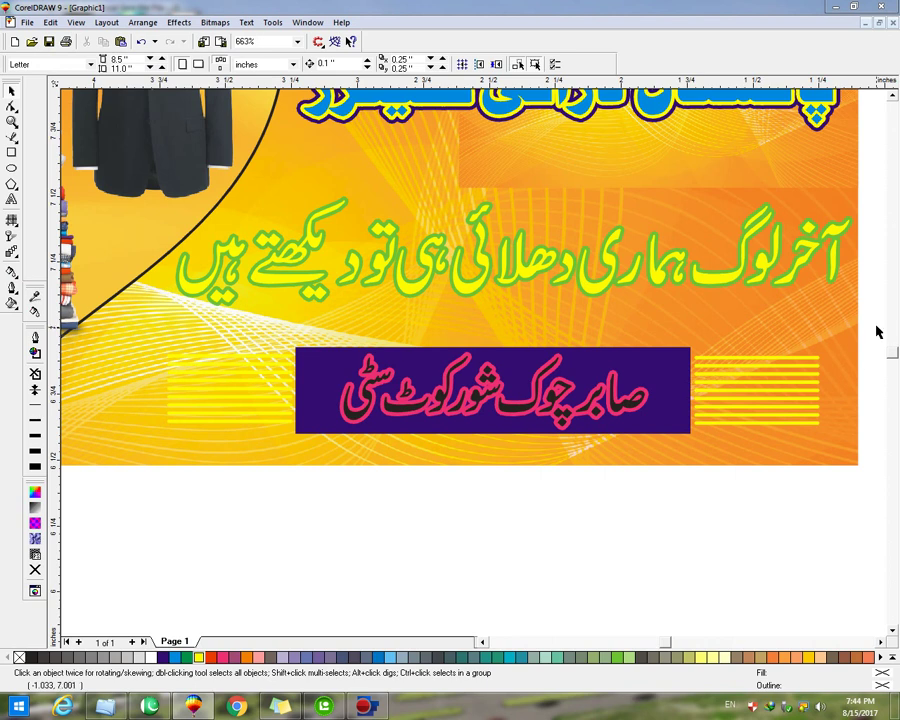
Add the 24-point artistic text "We dn it" in AvantGarde Bk BT below the card.
scroll(840, 346, up, 1)
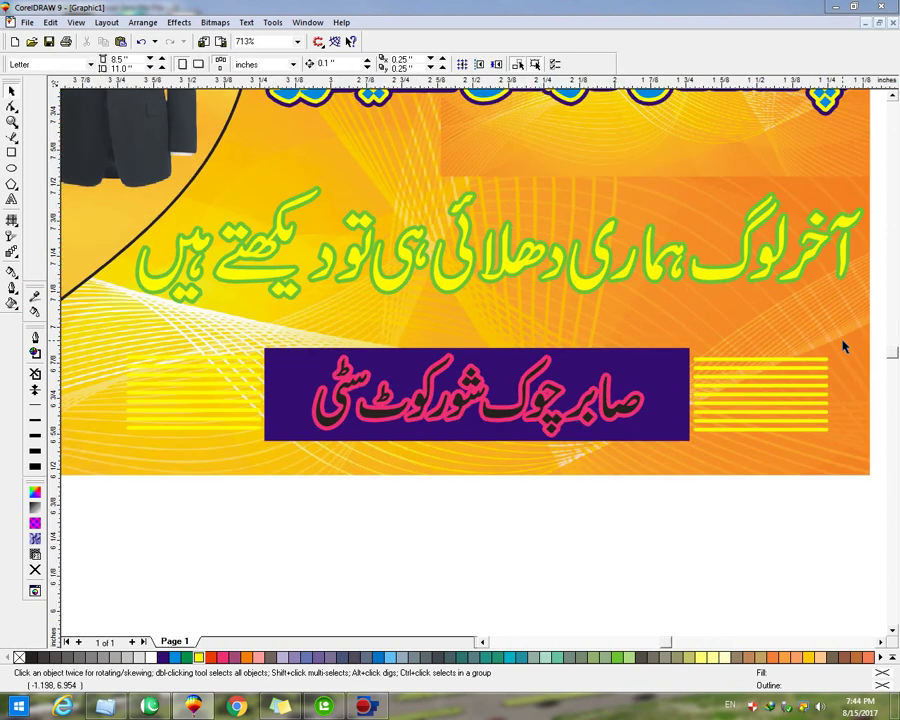
click(12, 199)
click(117, 569)
text(We d)
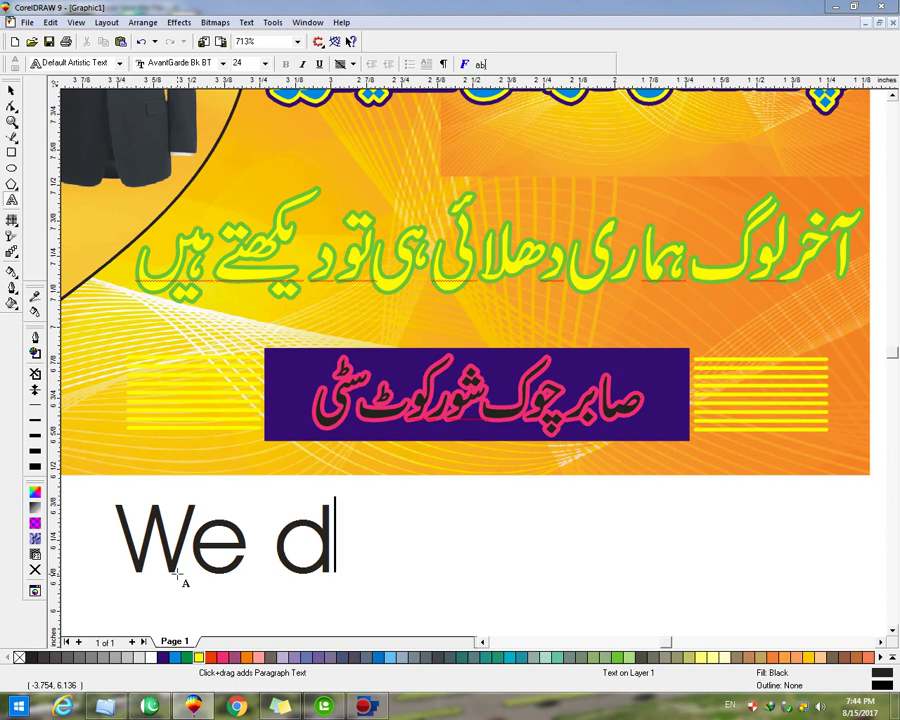
text(n iy)
key(BackSpace)
text(t)
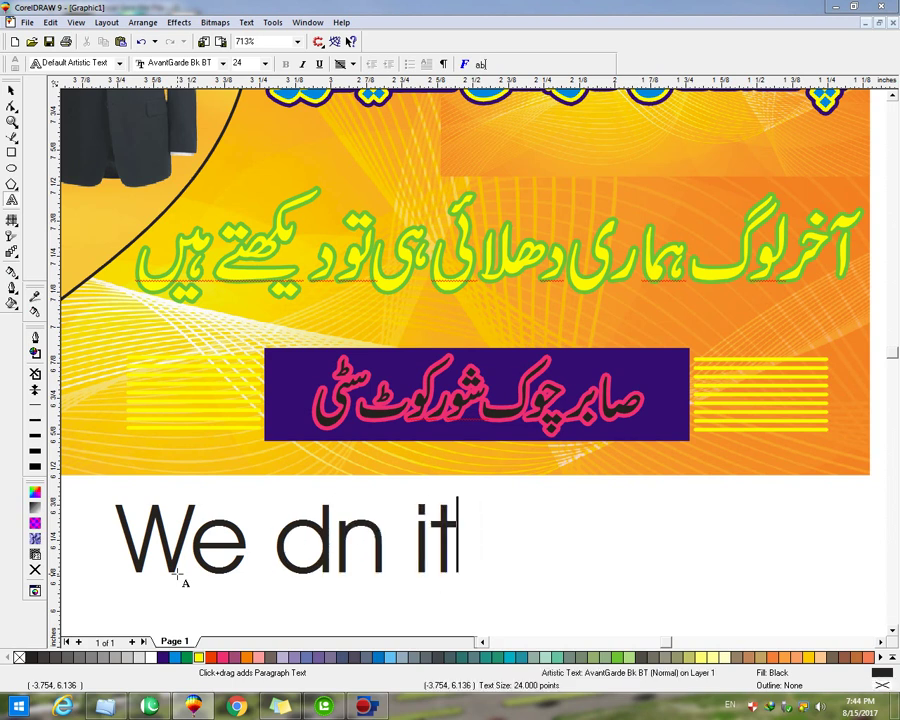
key(F3)
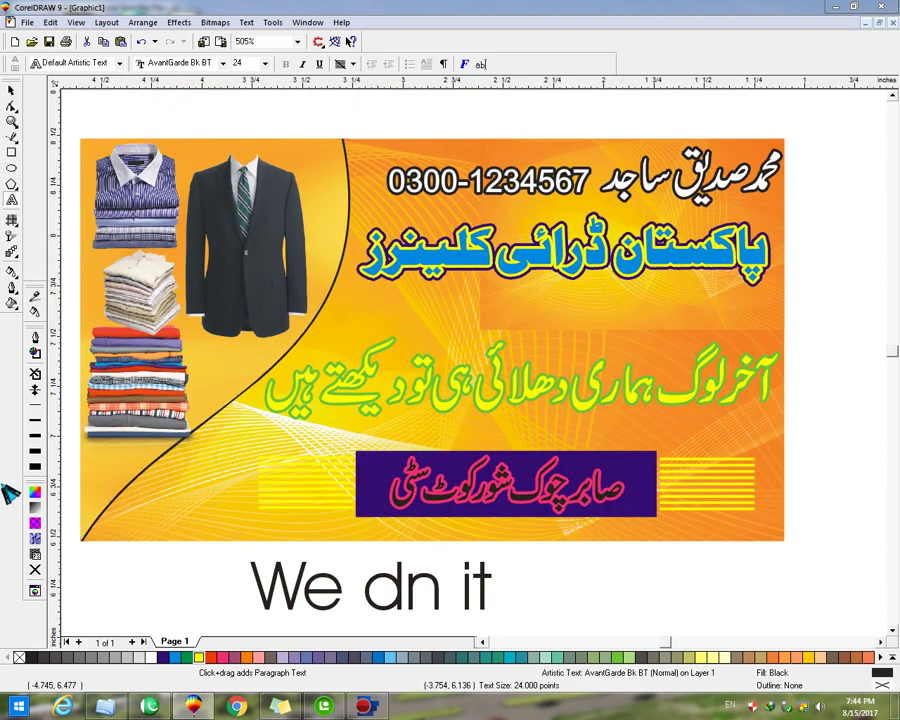
click(18, 96)
click(88, 110)
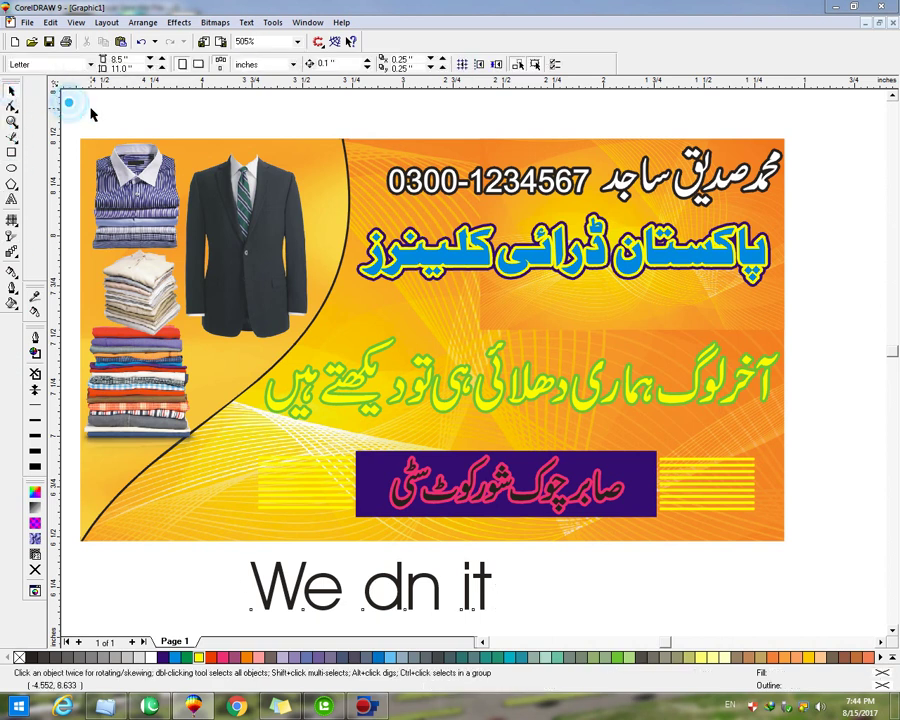